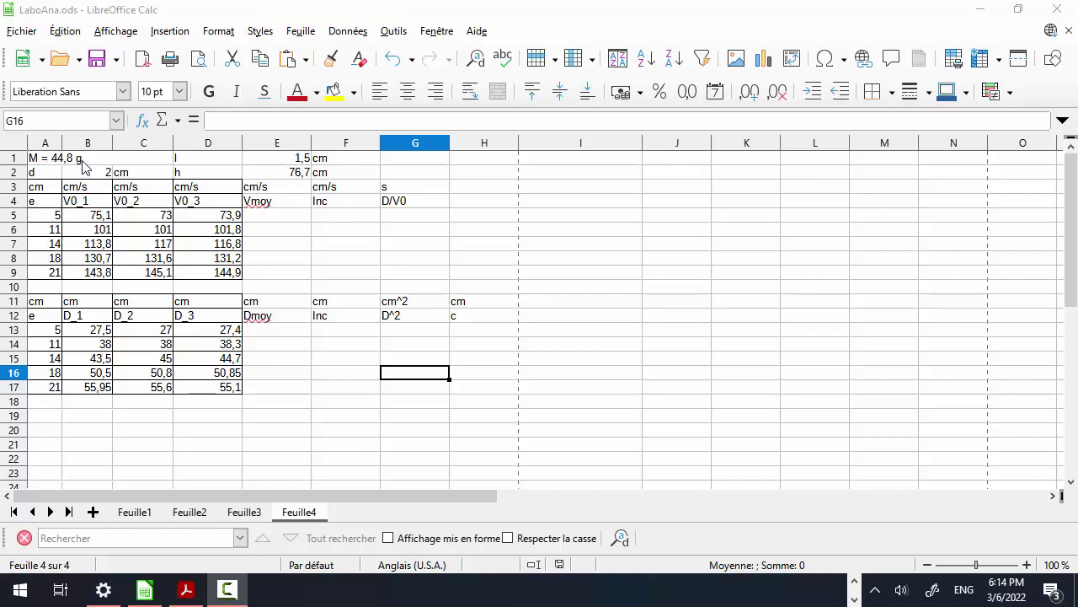
Merge cells D1:F1, moving the contents of the hidden cells into the first cell
drag(192, 163, 350, 164)
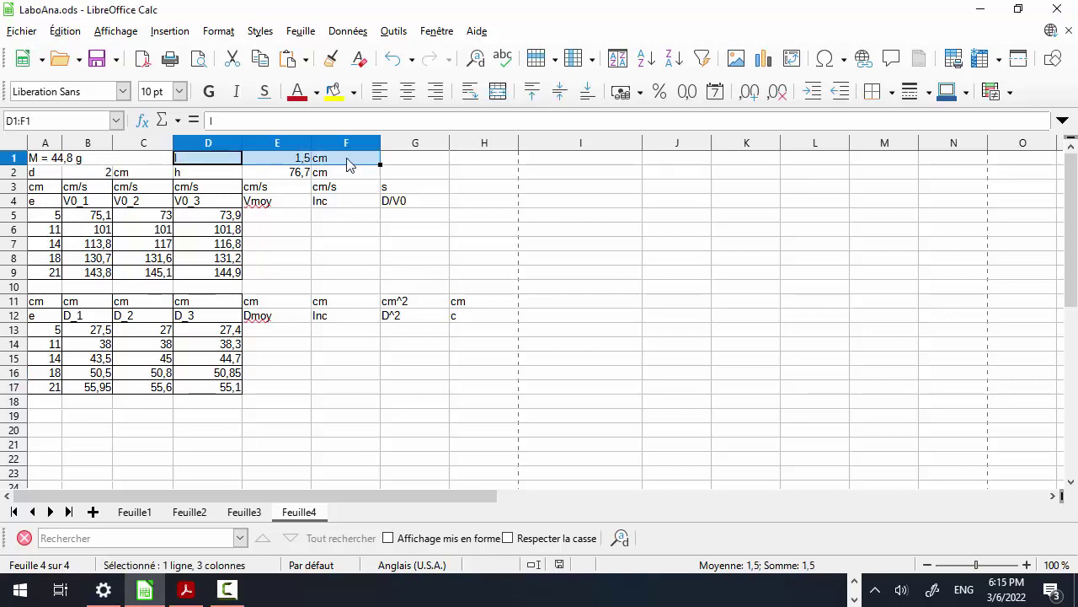
right_click(350, 164)
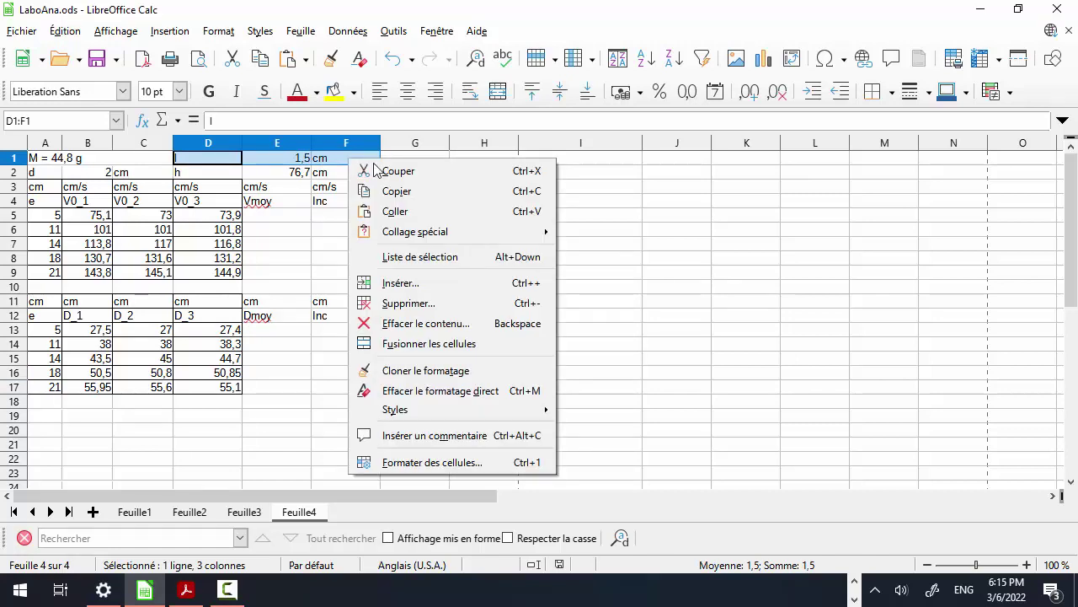
click(426, 344)
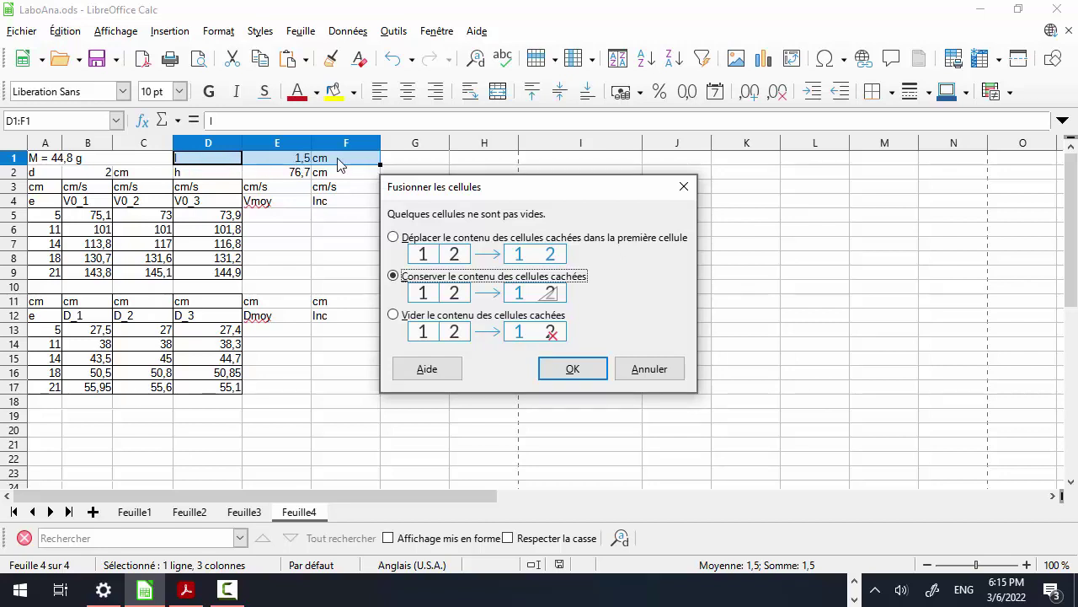
click(394, 238)
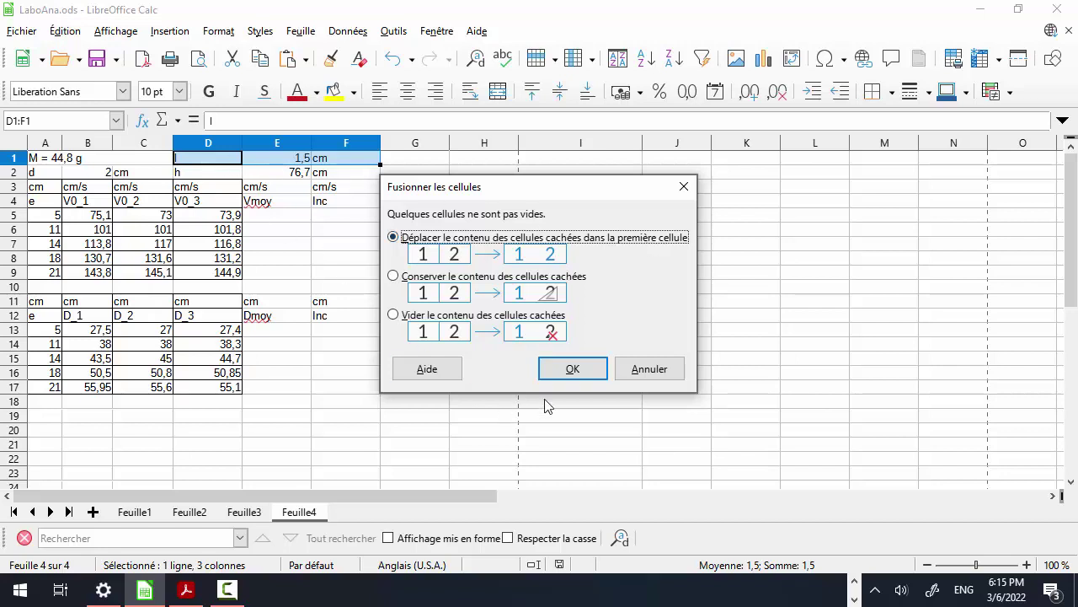
click(583, 376)
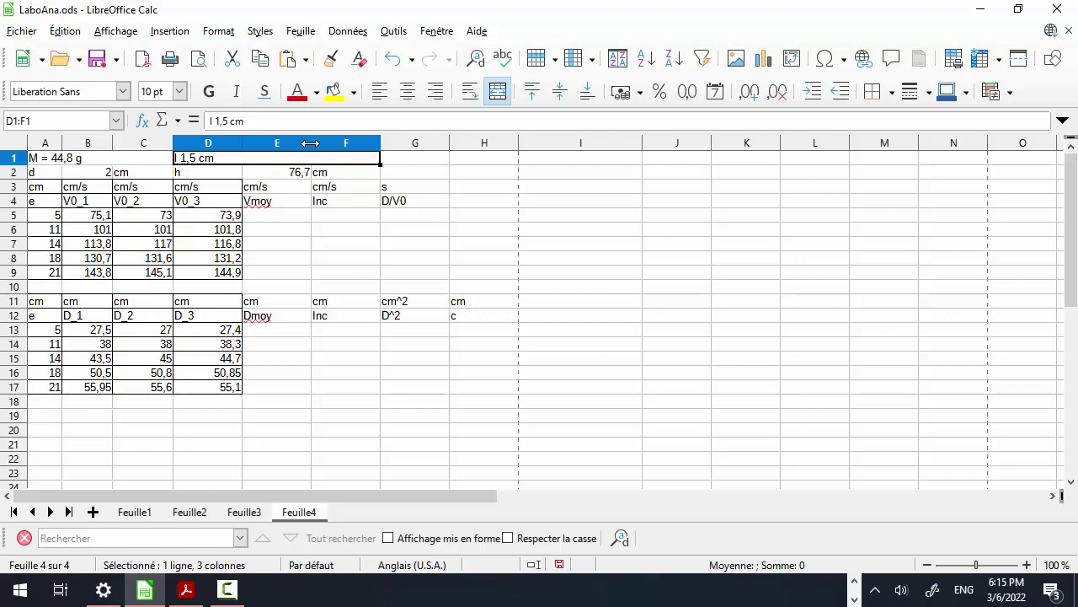
Narrow columns D and E and edit the merged cell in D1 to read "L = 1,5 cm"
drag(311, 148, 283, 141)
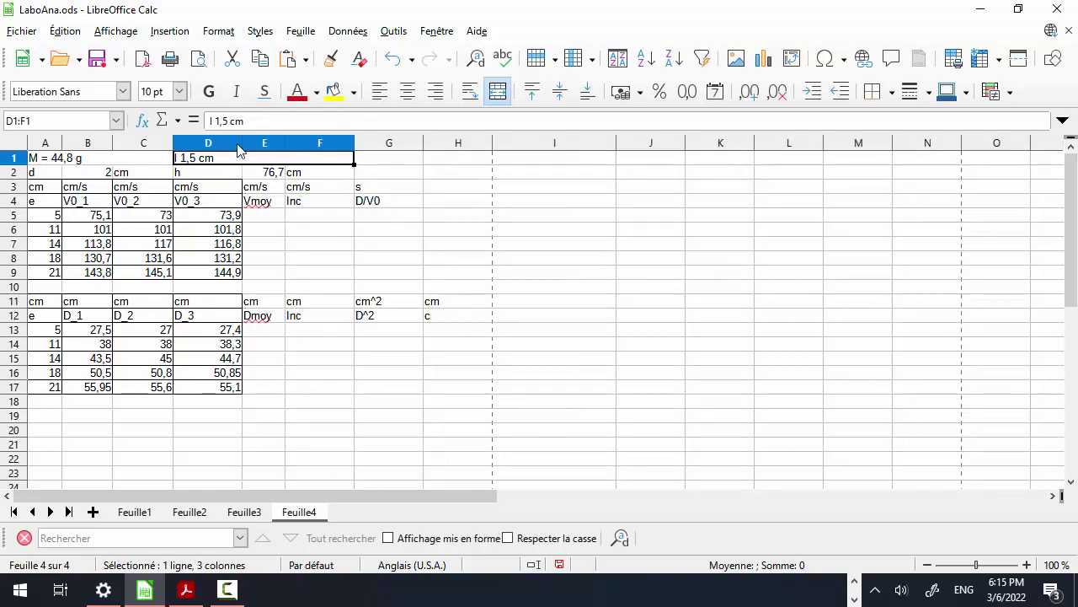
mouse_move(240, 143)
mouse_down()
mouse_move(208, 143)
mouse_move(225, 143)
mouse_up()
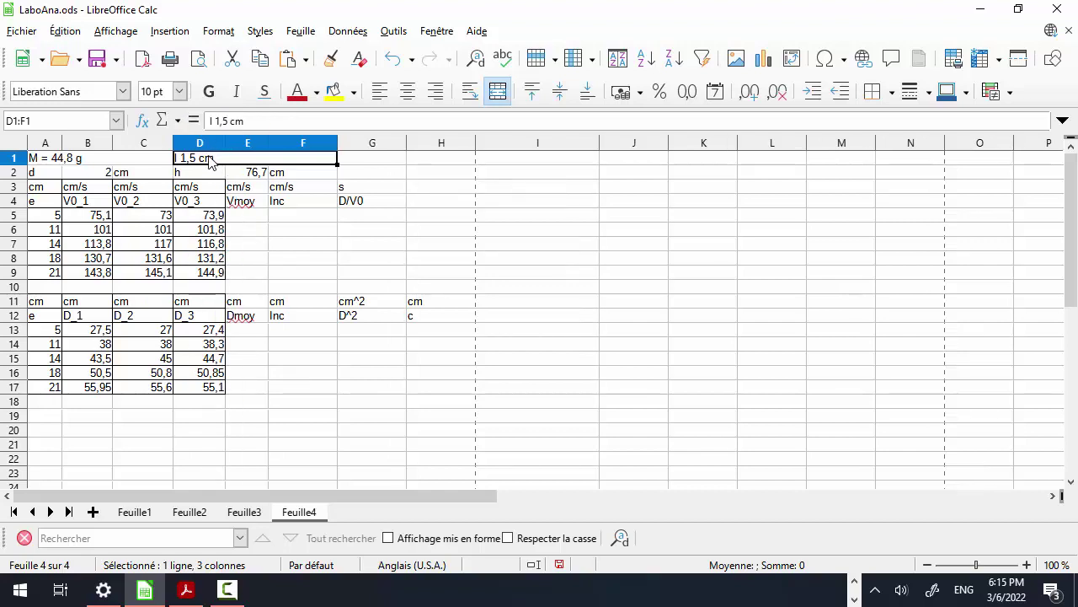
click(218, 123)
text(=)
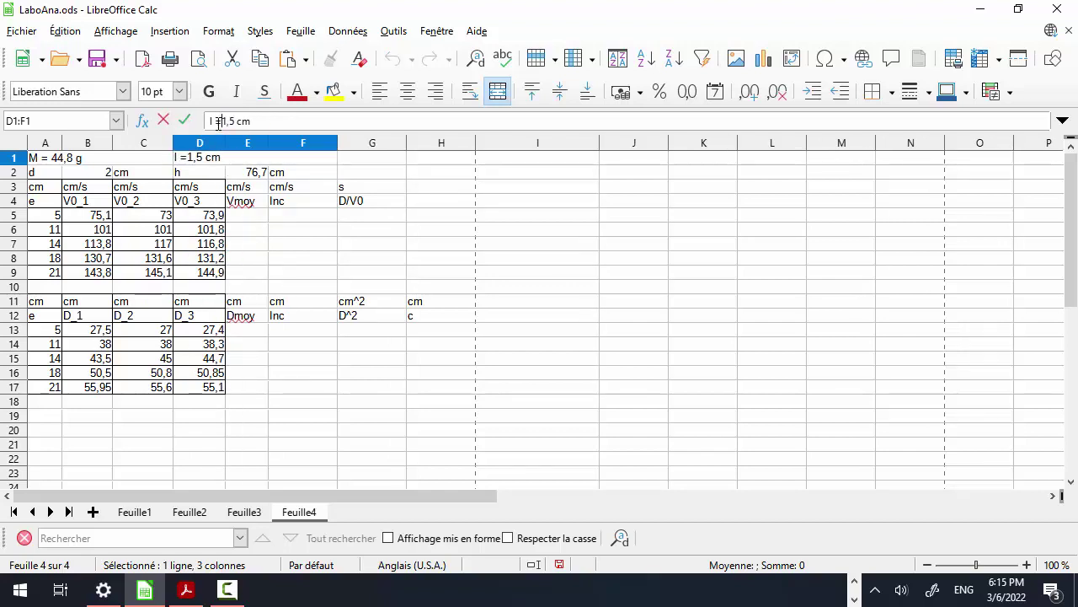
key(Return)
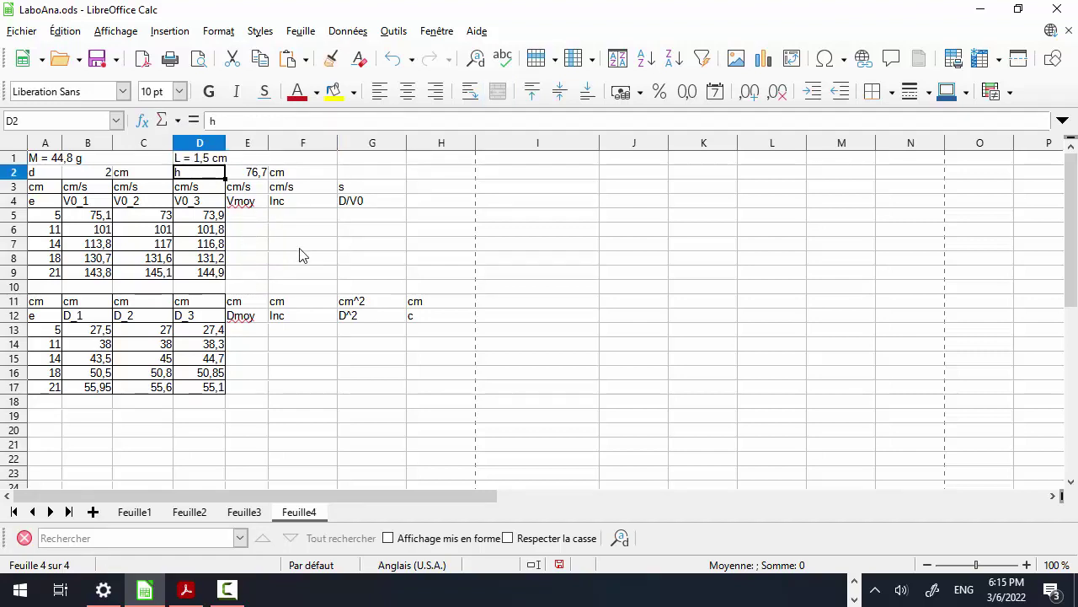
double_click(224, 143)
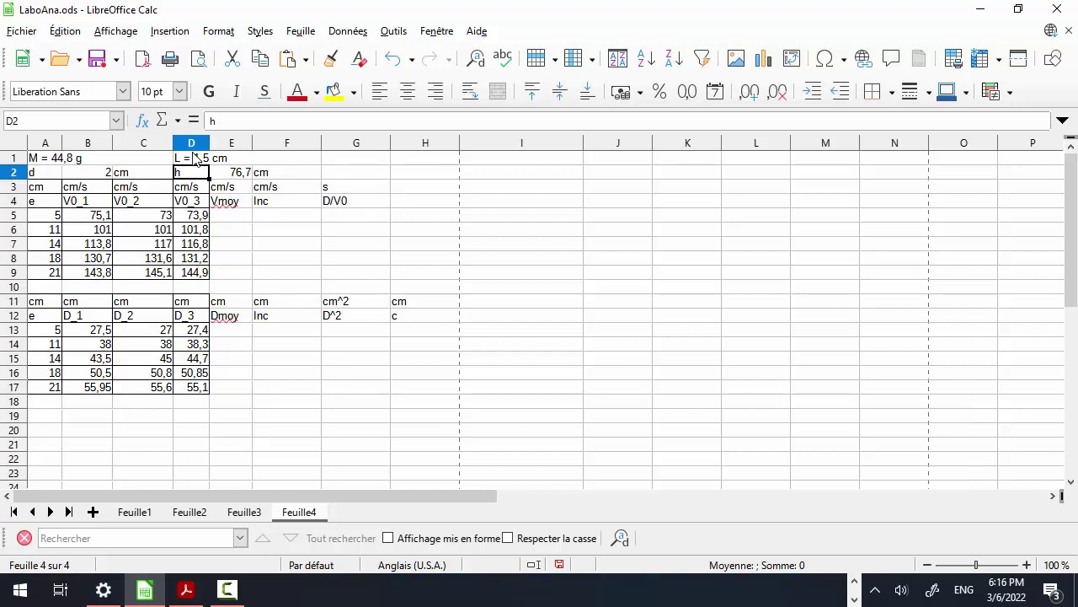
Apply outer and all inner borders to the range E3:G9 of the velocity table
click(90, 216)
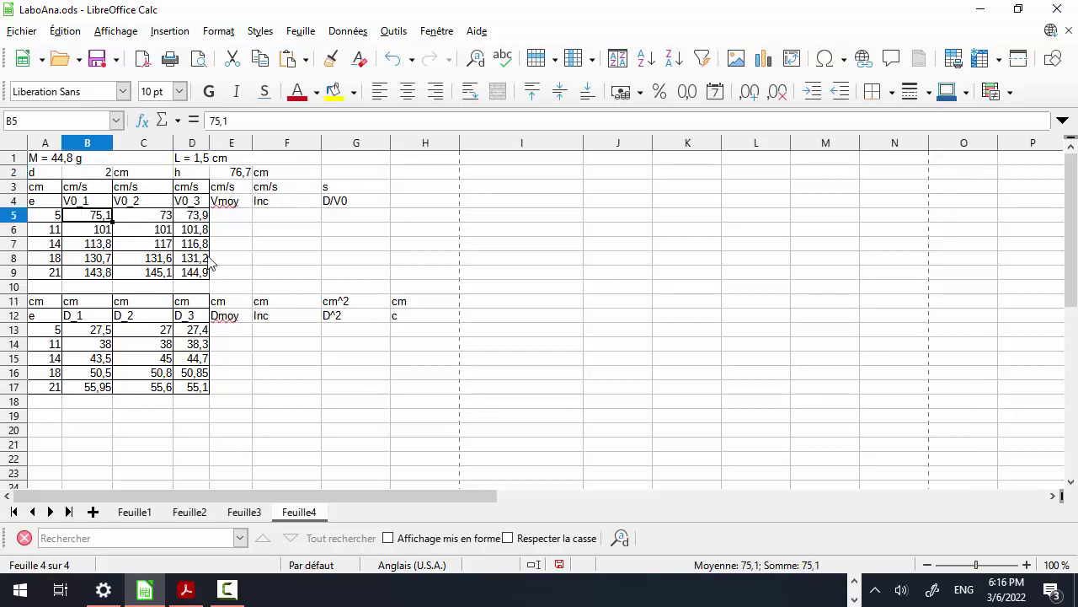
click(222, 187)
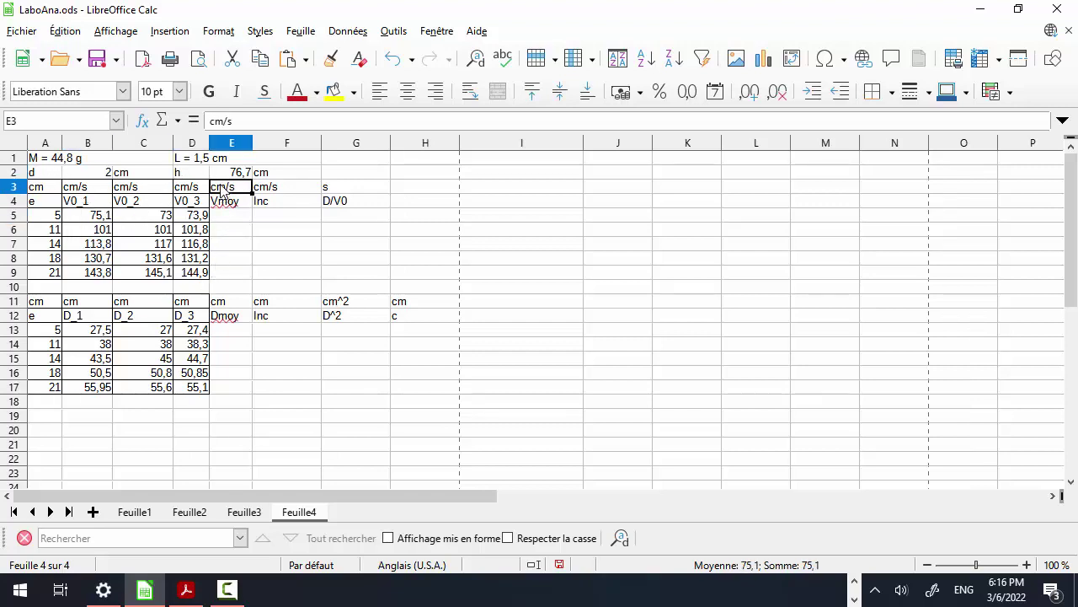
drag(225, 189, 355, 281)
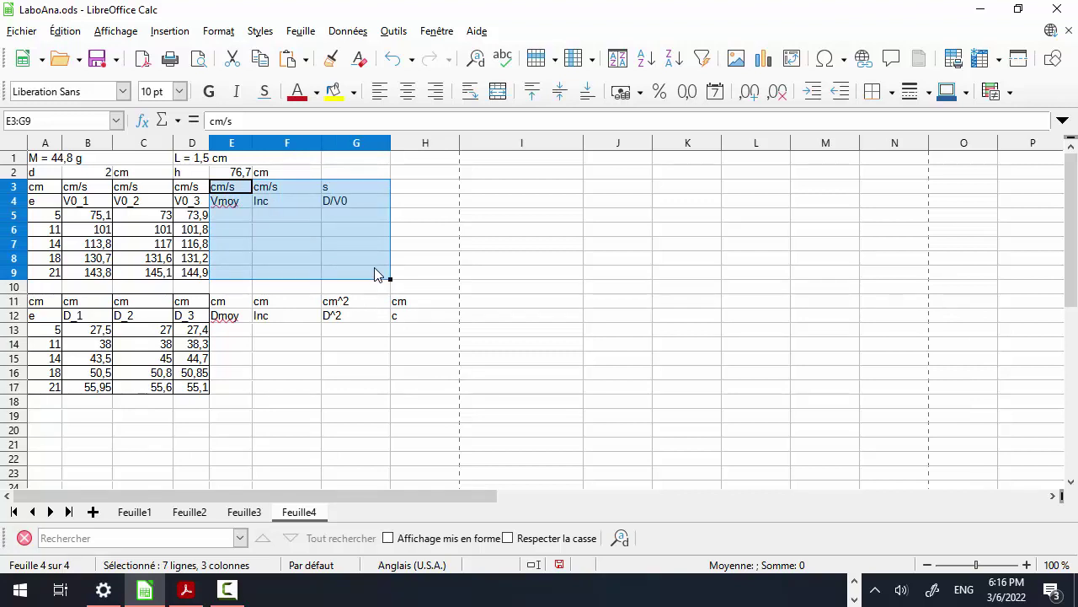
right_click(375, 274)
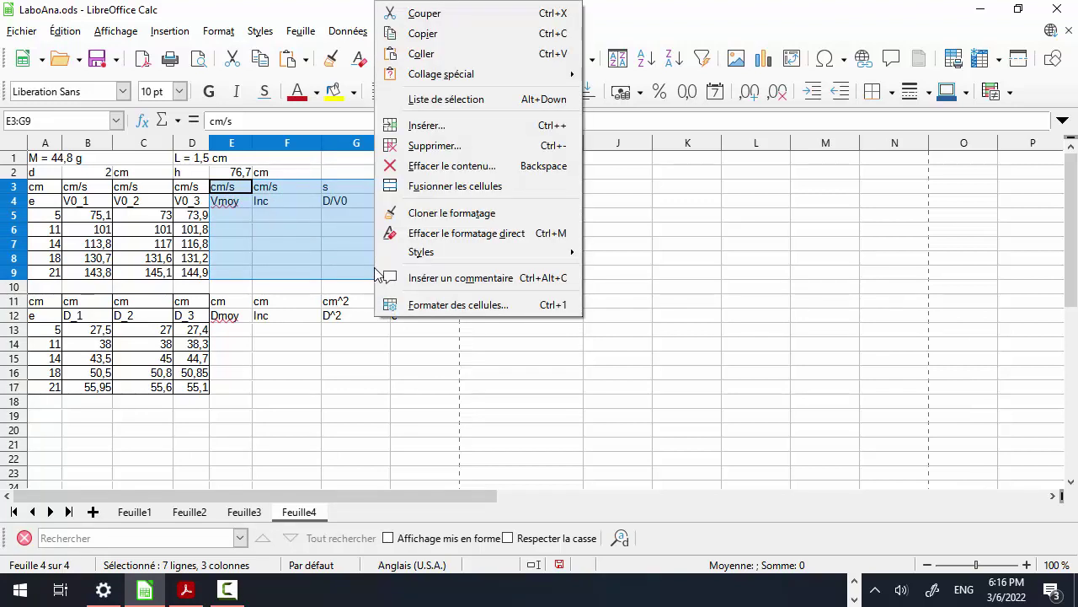
click(446, 305)
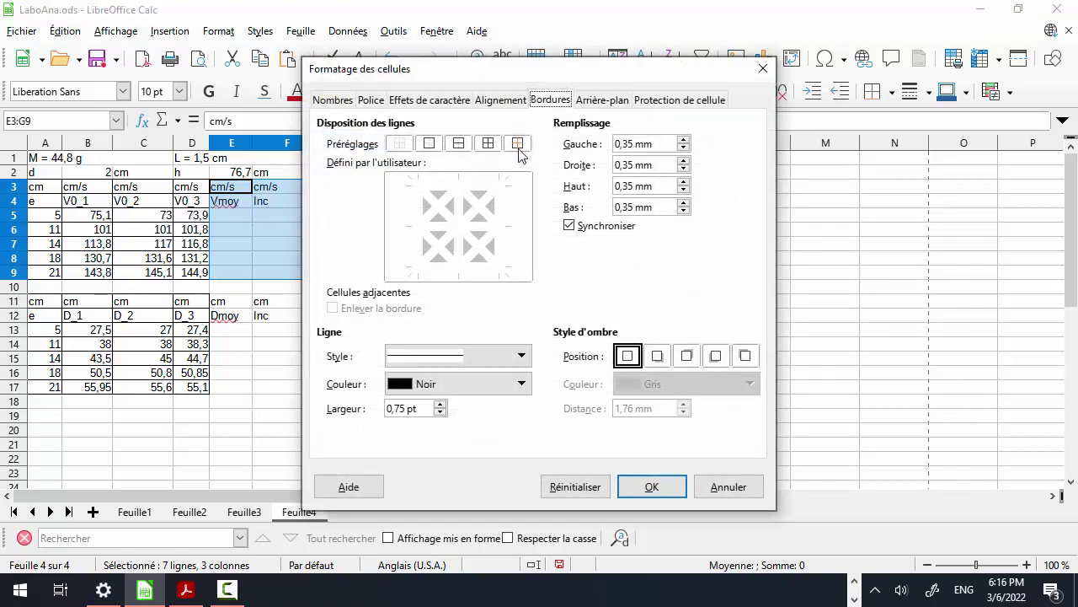
click(489, 144)
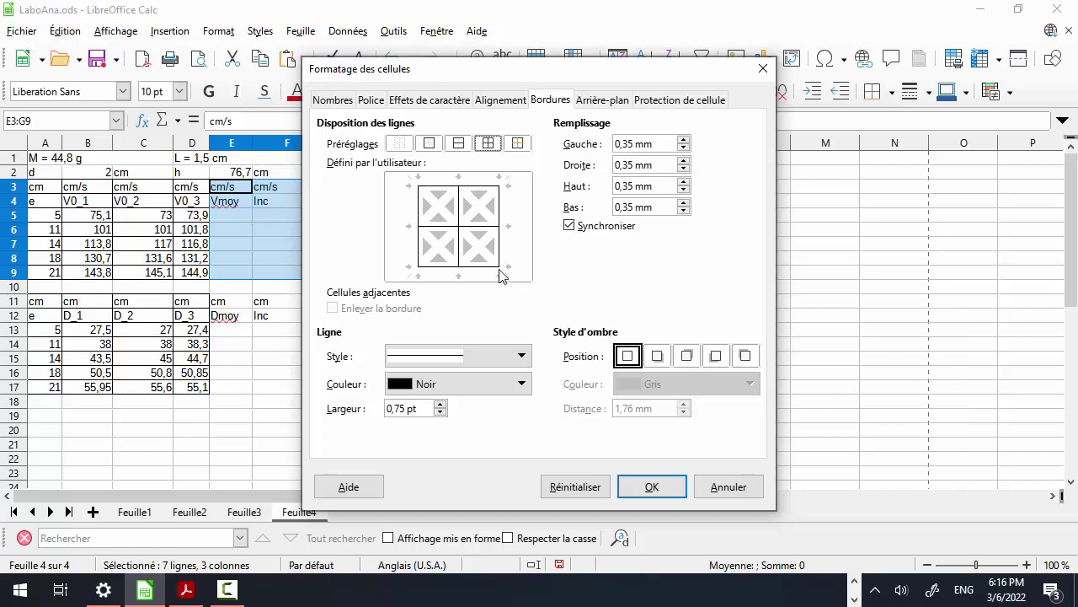
click(651, 485)
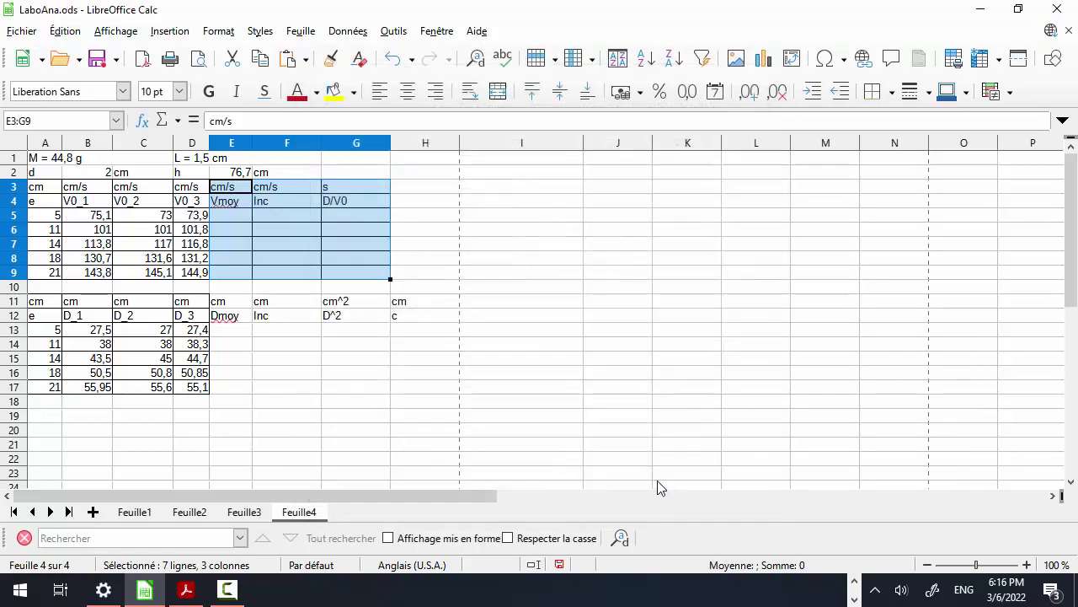
Try to apply outer and all inner borders to the range E11:H17 of the distance table
click(226, 303)
drag(226, 308, 416, 393)
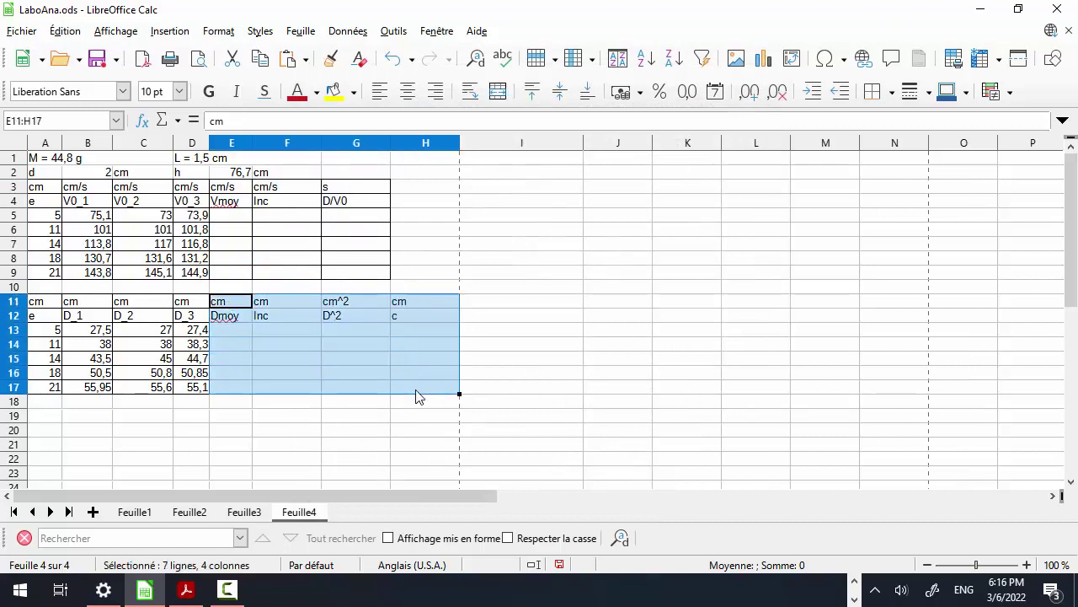
right_click(430, 388)
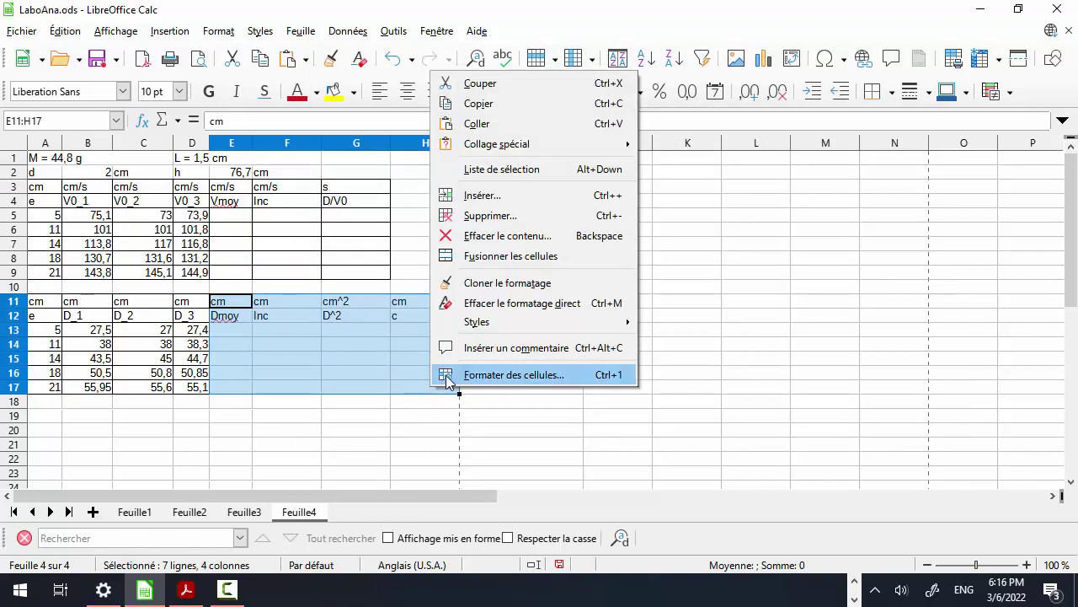
click(501, 376)
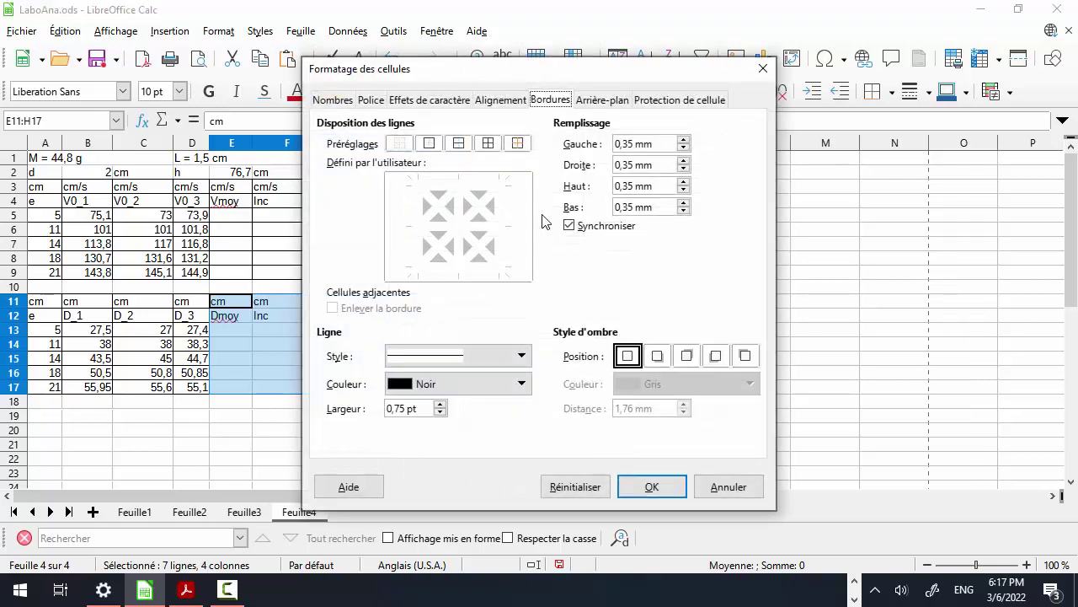
click(488, 144)
click(657, 487)
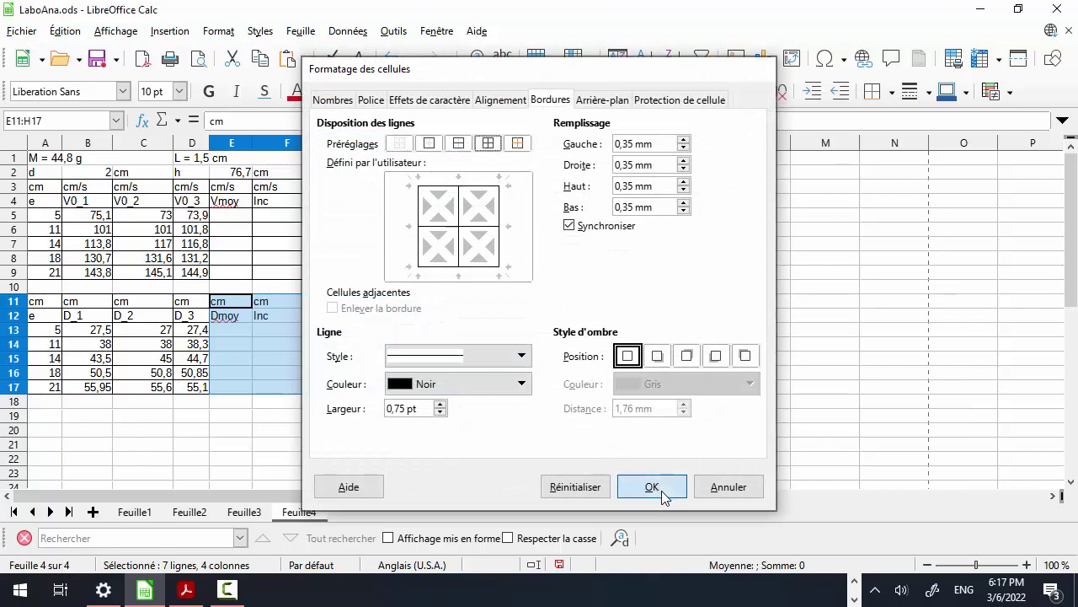
click(589, 497)
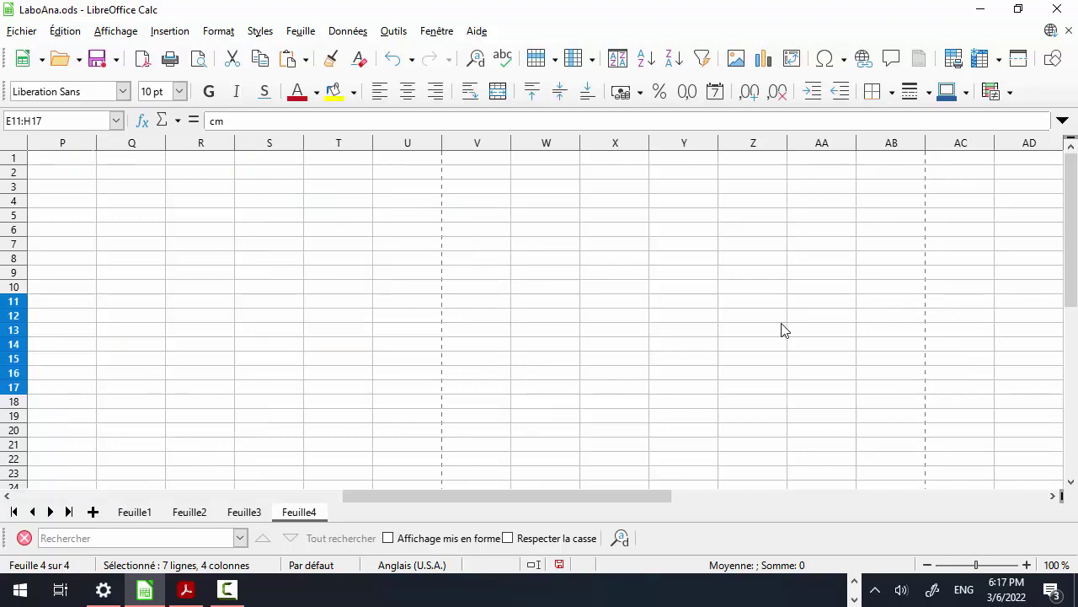
drag(1076, 277, 1076, 238)
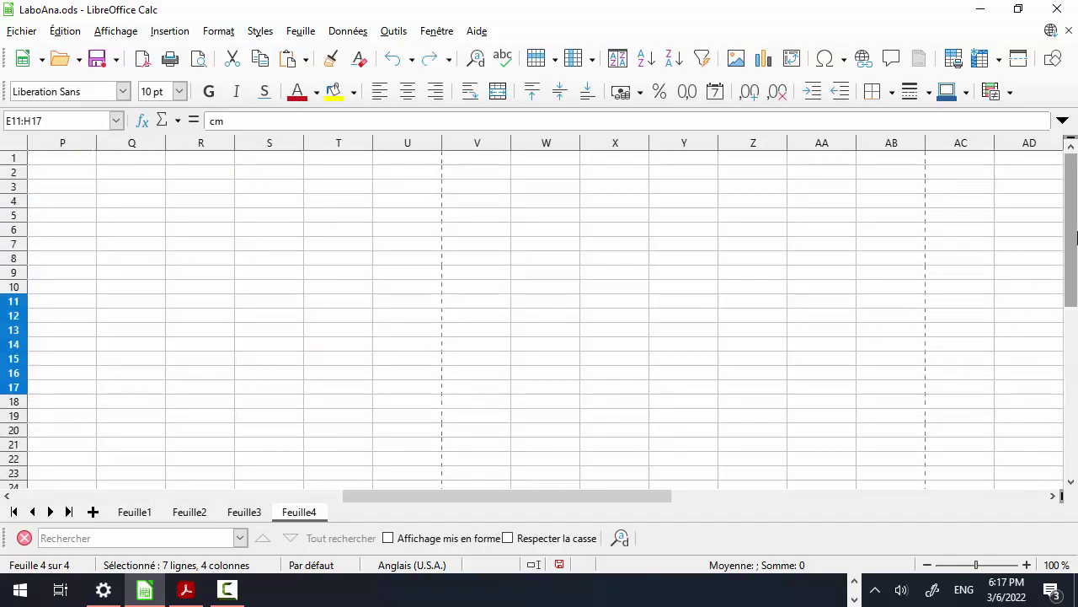
mouse_move(555, 490)
mouse_down()
mouse_move(404, 514)
mouse_move(173, 524)
mouse_up()
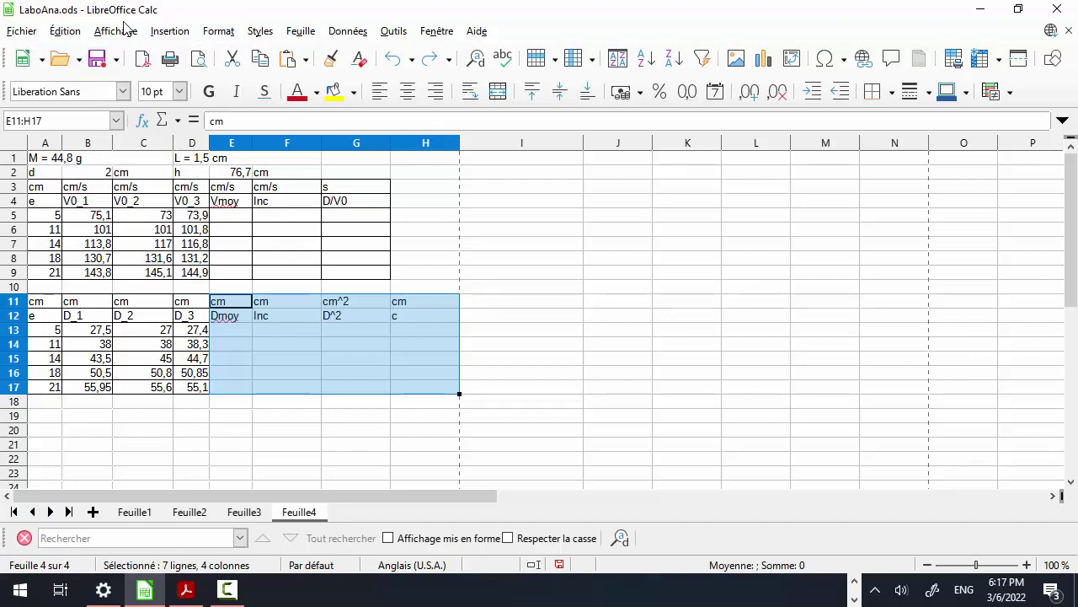
Try to export the selected range as a PDF, replacing LaboAnaVisio.pdf in the Labo folder
click(21, 30)
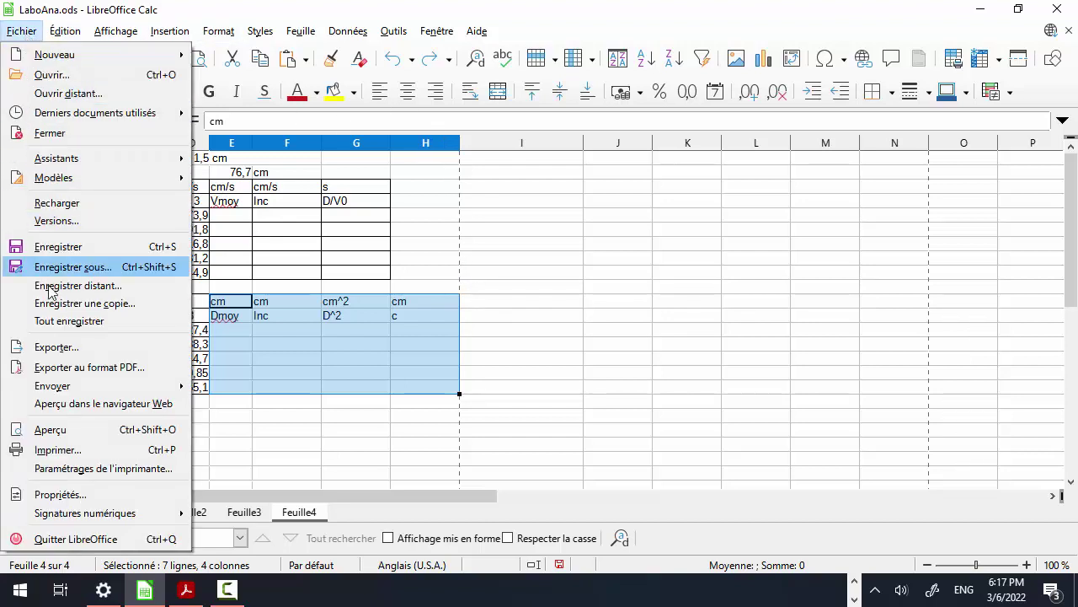
click(84, 368)
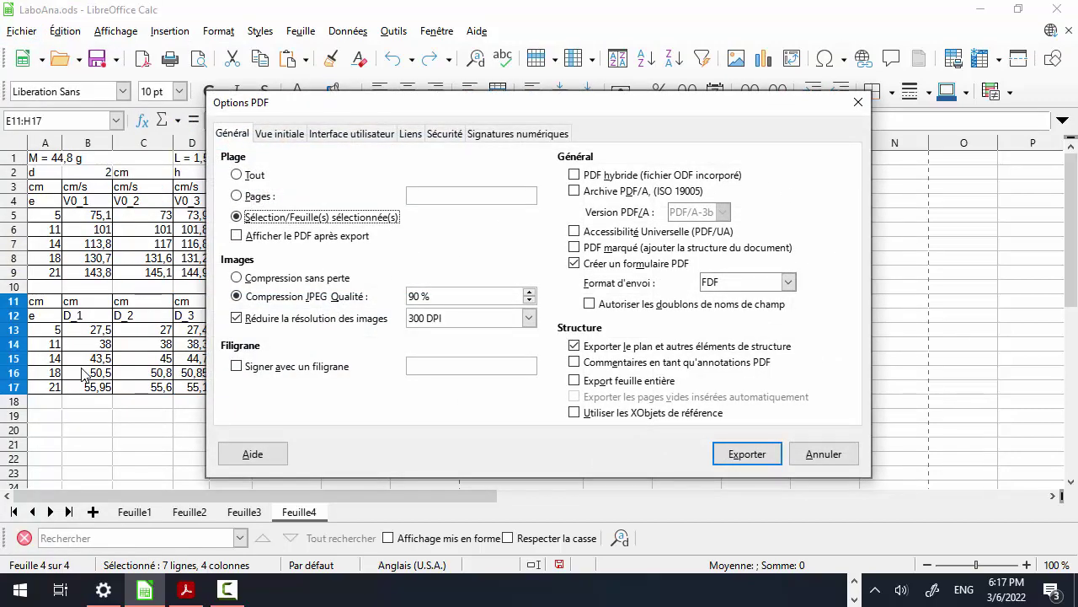
click(747, 456)
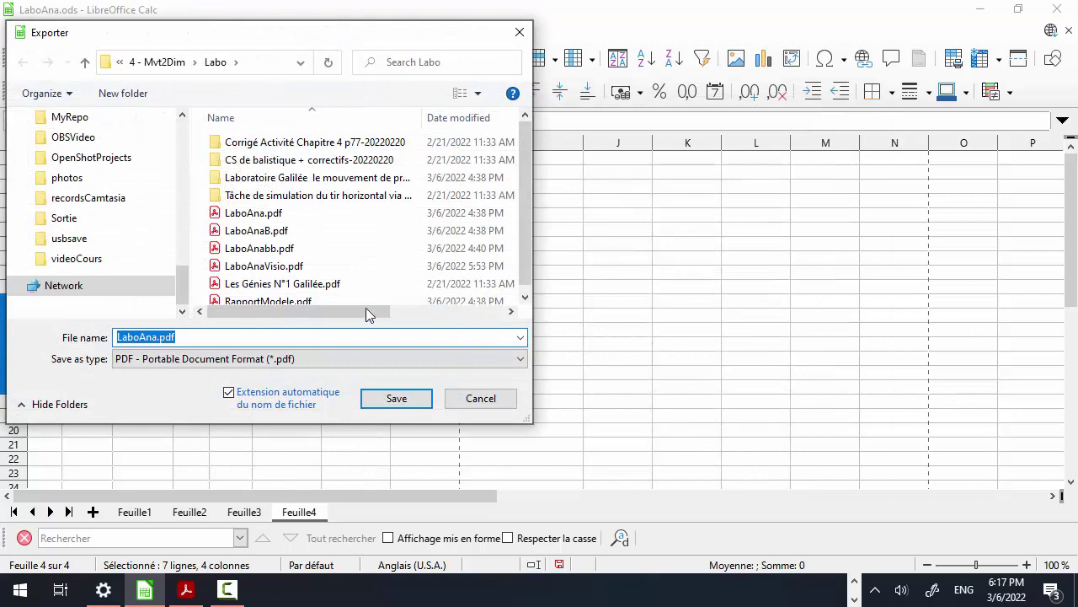
click(285, 266)
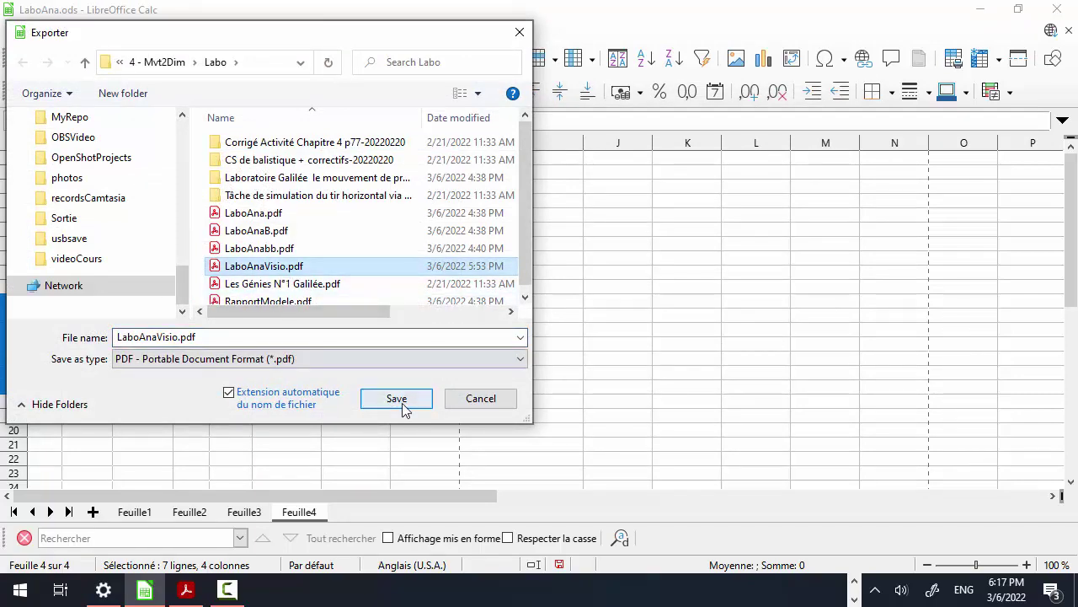
click(403, 408)
click(575, 298)
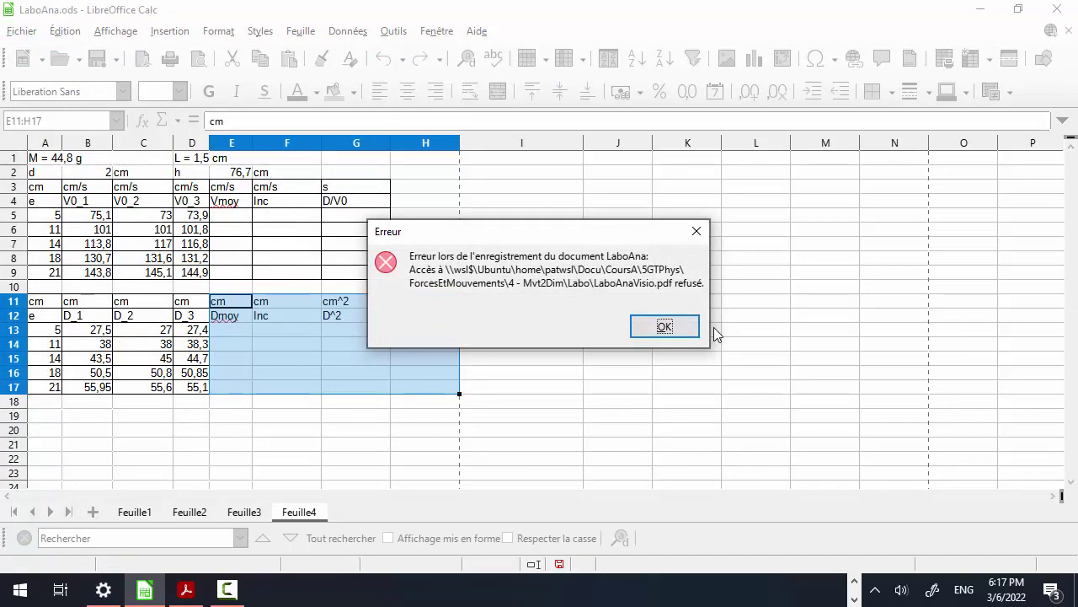
Switch to Adobe Acrobat Reader to close LaboAnaVisio.pdf and exit it, and dismiss the export errors in LibreOffice Calc
click(187, 590)
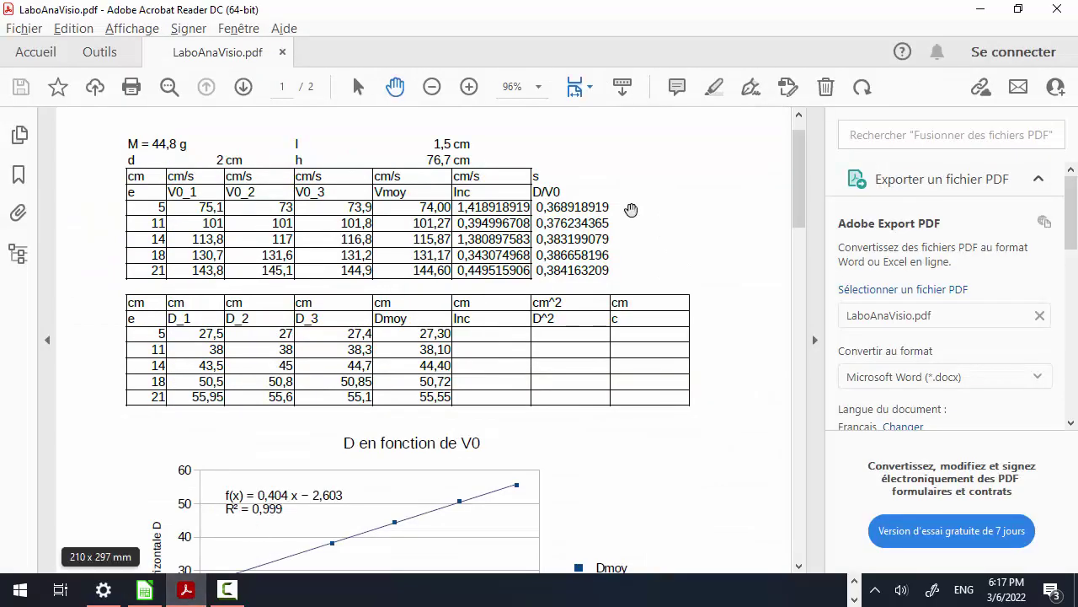
click(282, 52)
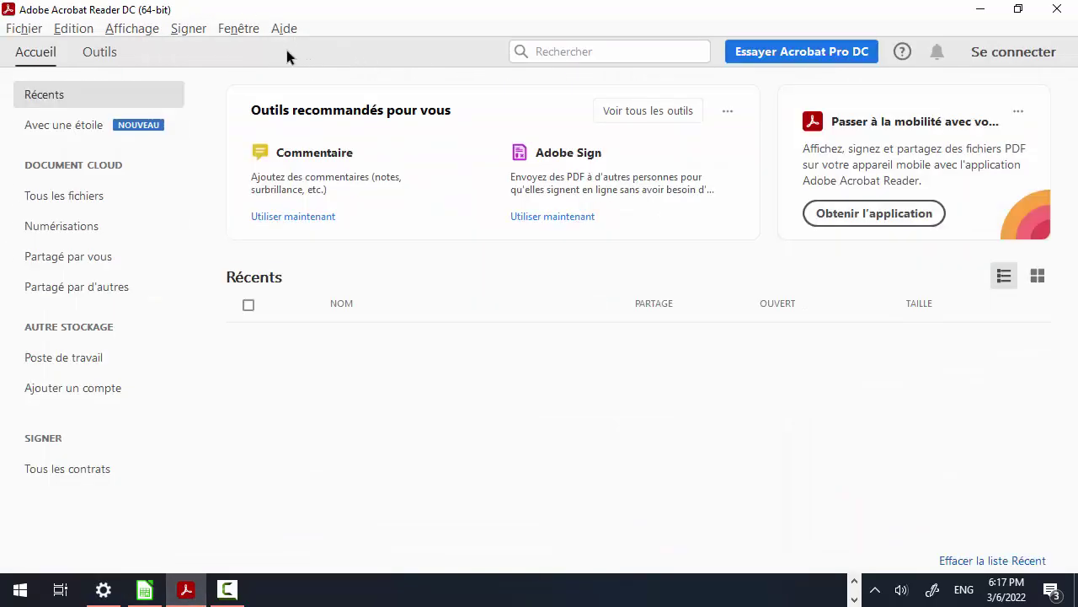
click(1057, 8)
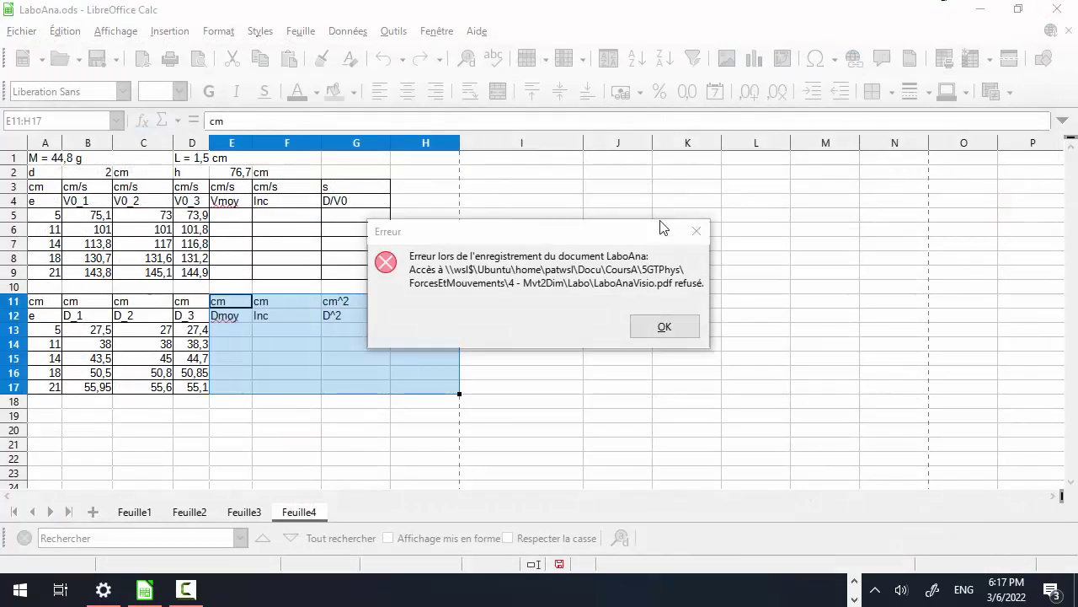
click(675, 328)
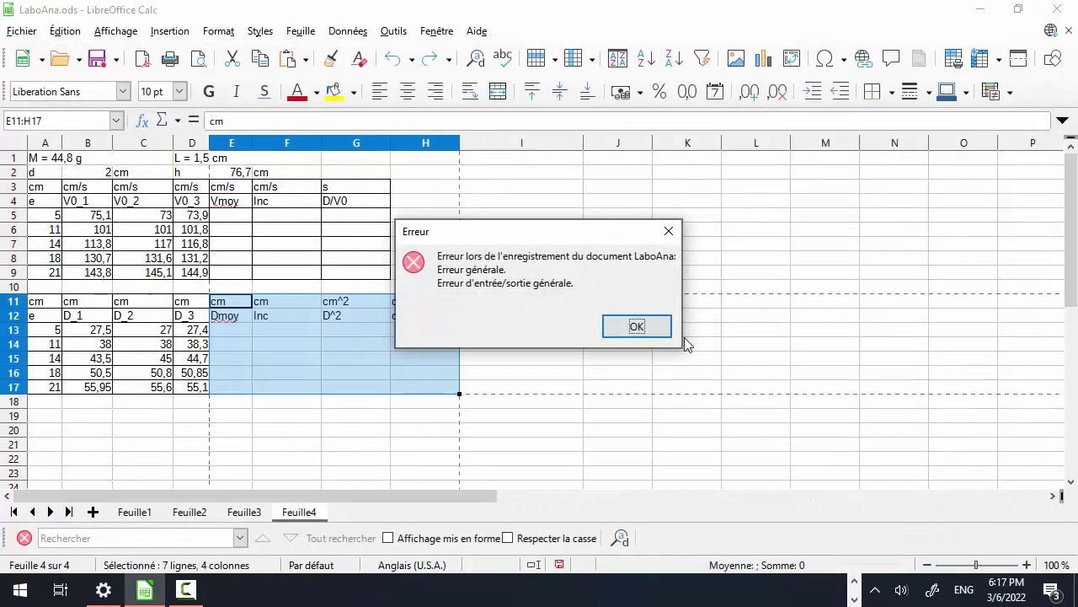
click(639, 327)
Export the selected range E11:H17 as a PDF, replacing LaboAnaVisio.pdf in the Labo folder
click(25, 33)
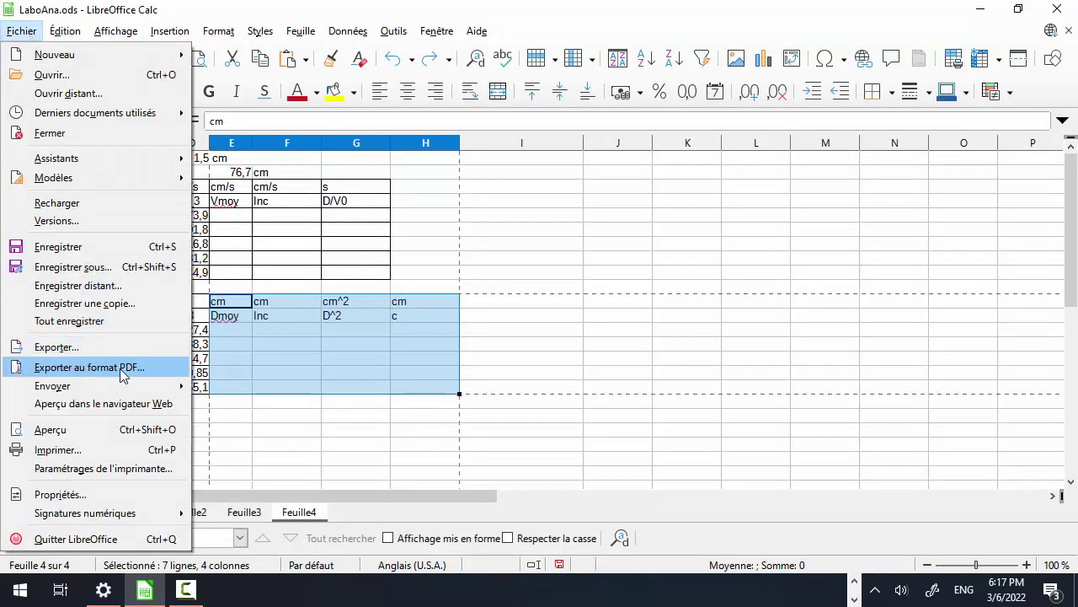
click(133, 371)
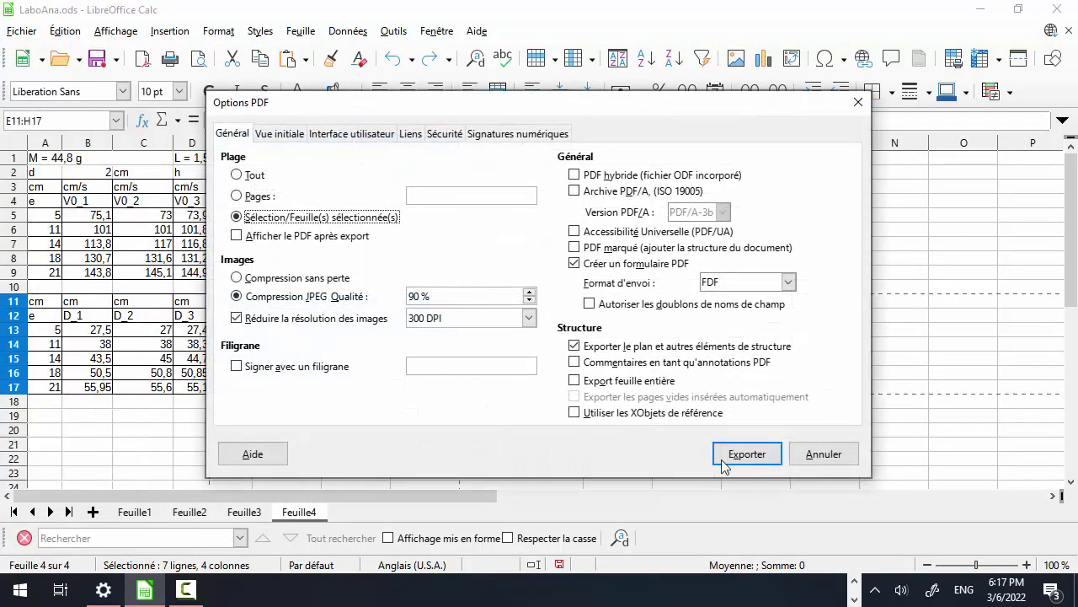
click(722, 456)
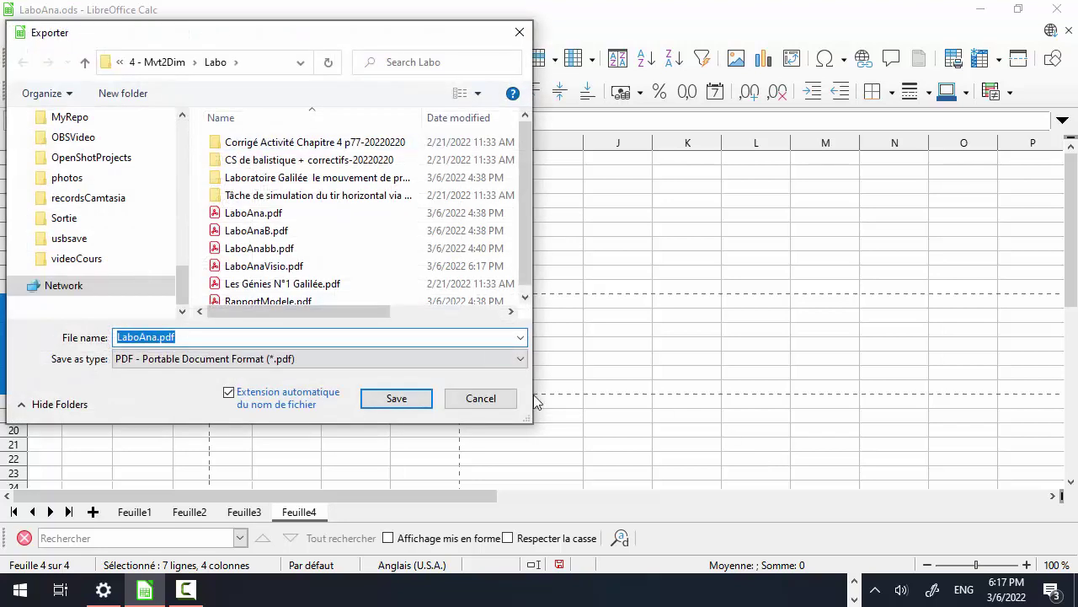
click(297, 268)
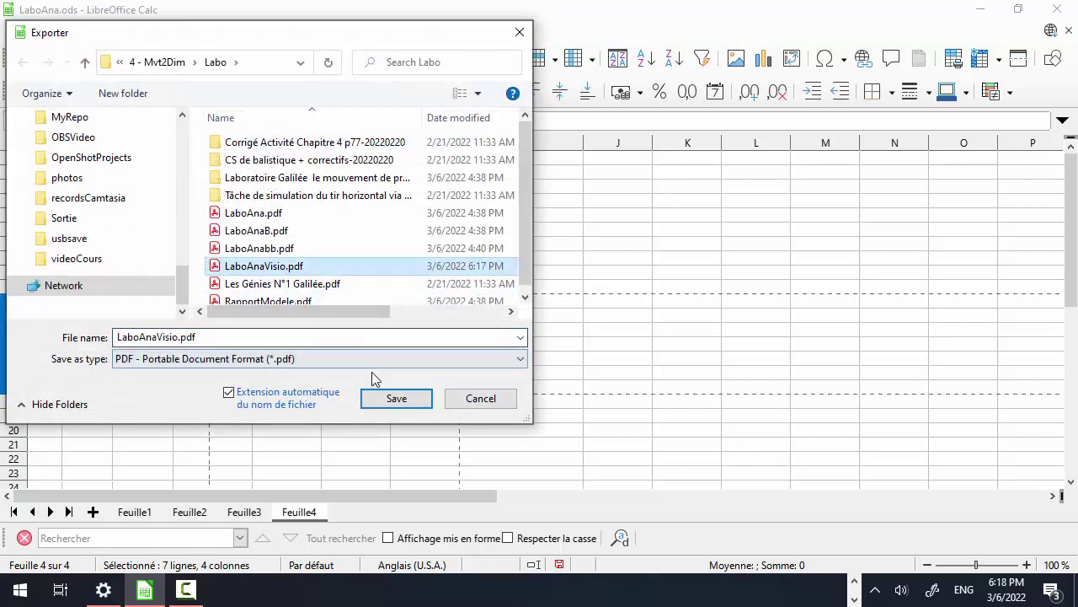
click(393, 397)
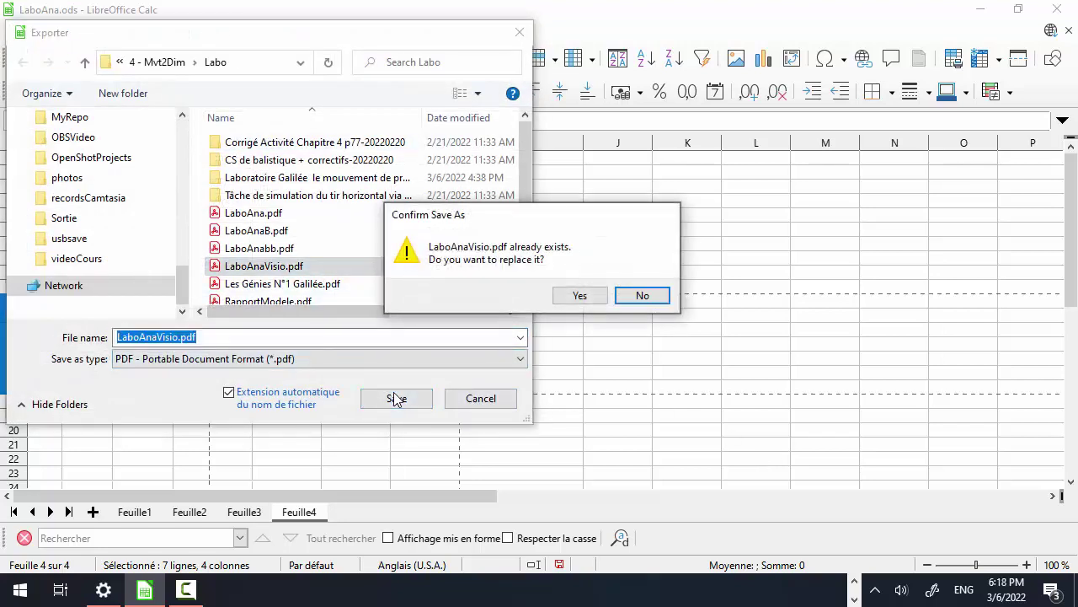
click(578, 295)
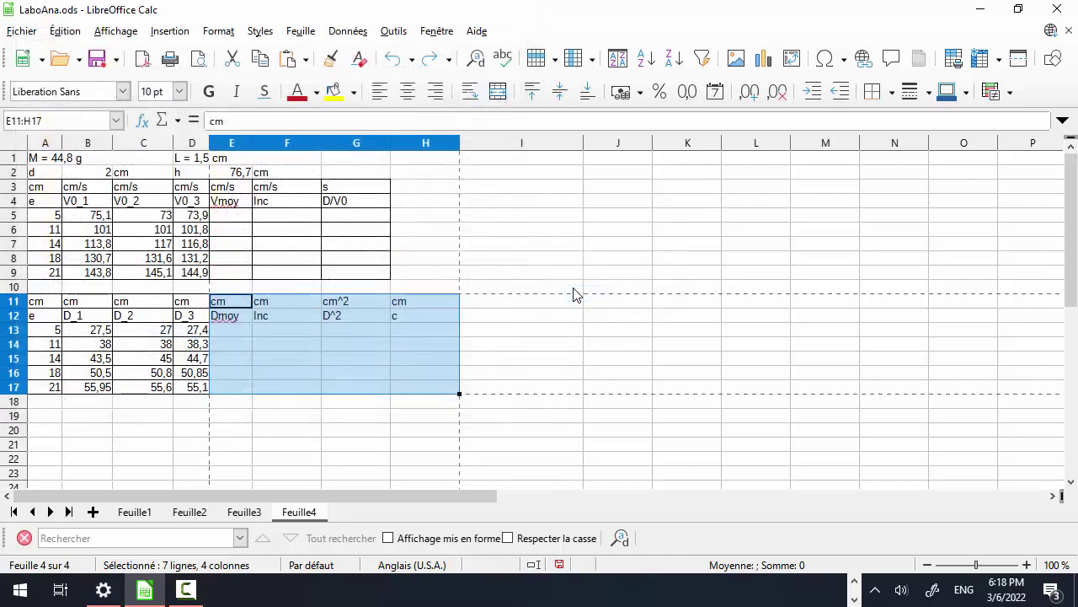
Switch to Adobe Acrobat Reader to check the content of the exported LaboAnaVisio.pdf, and return to LibreOffice Calc
key(alt+Tab)
key(alt+Tab)
key(alt+Tab)
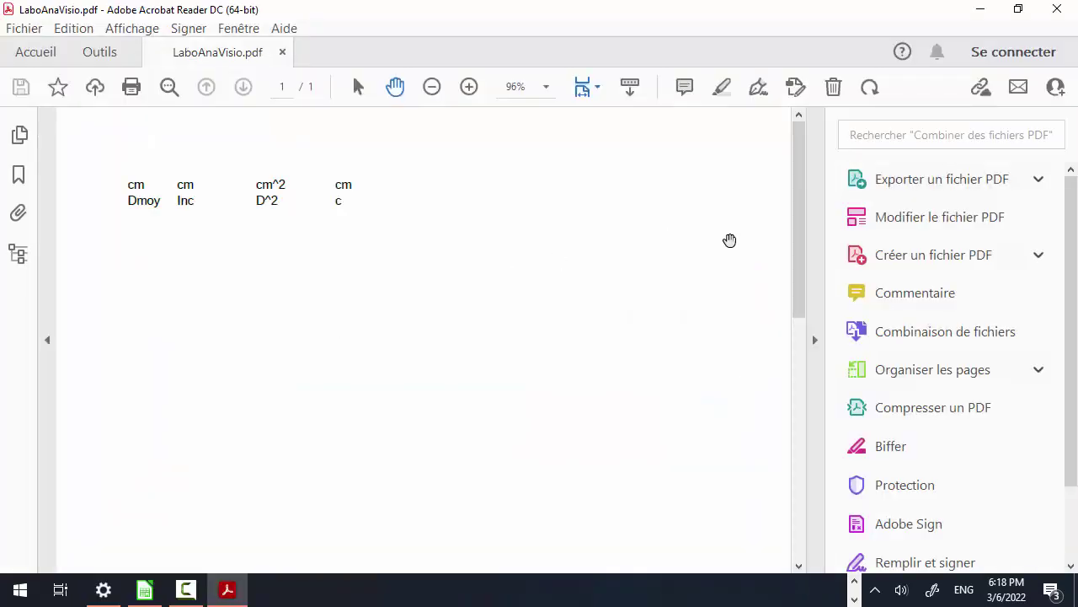
drag(797, 231, 794, 168)
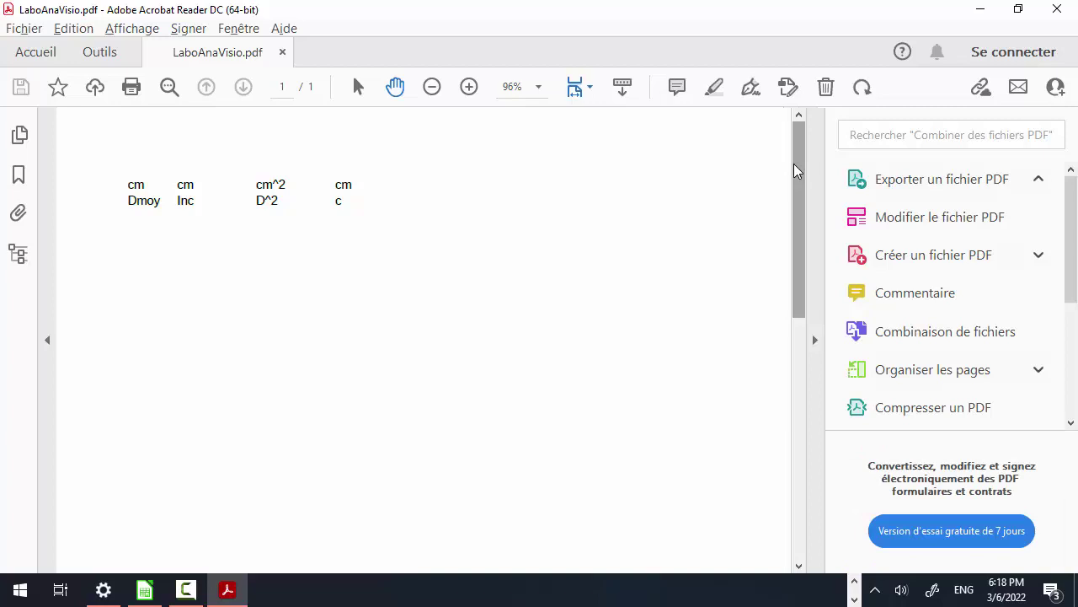
key(alt+Tab)
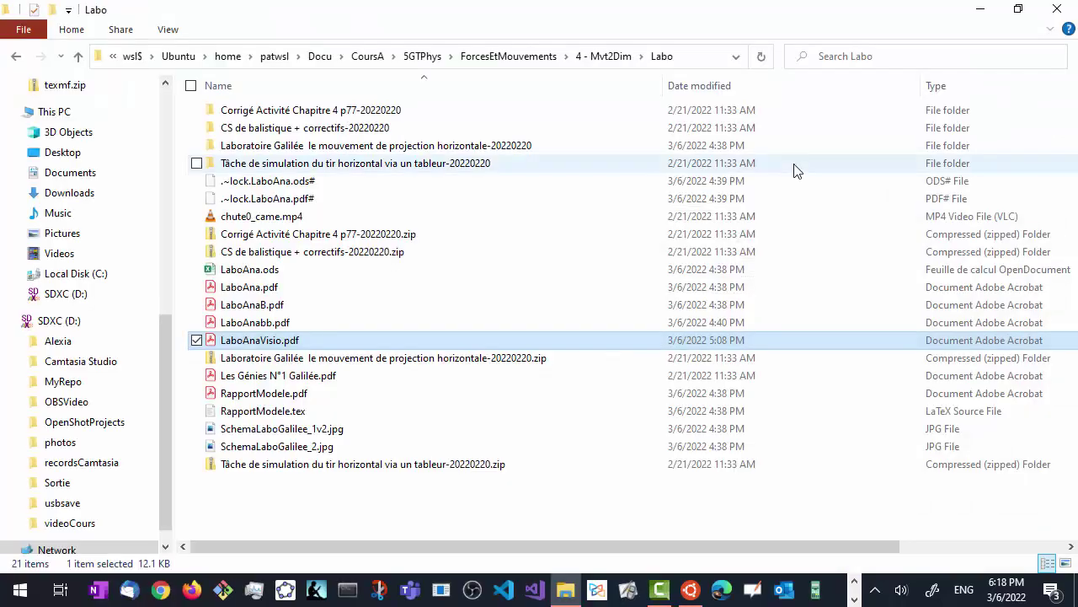
key(alt+Tab)
key(alt+Tab)
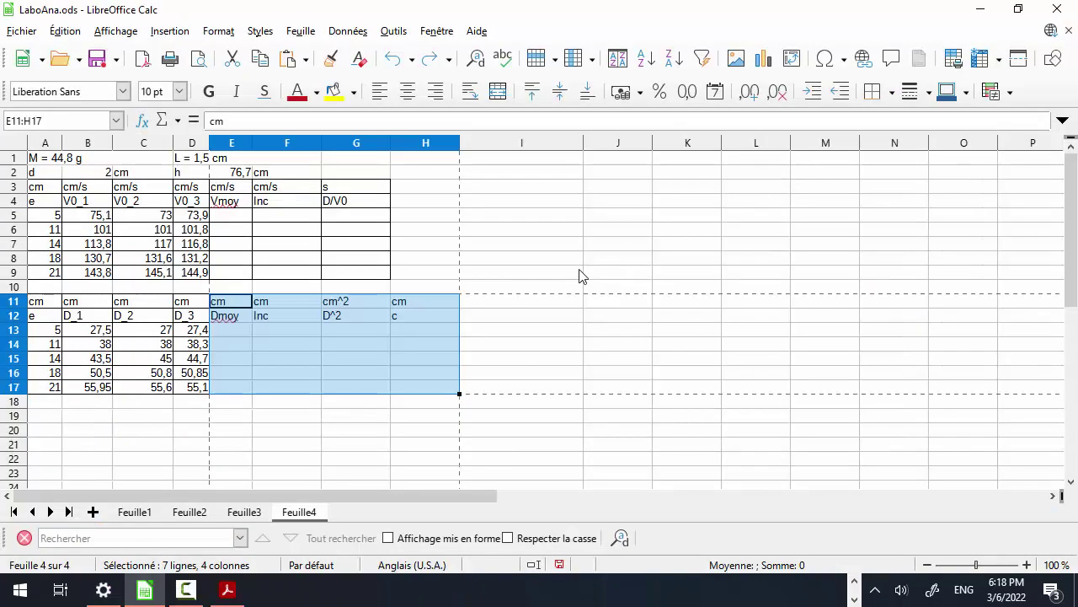
Deselect the range and prepare a PDF export of sheet Feuille4, choosing LaboAnaVisio.pdf in the Labo folder as the target file
click(329, 403)
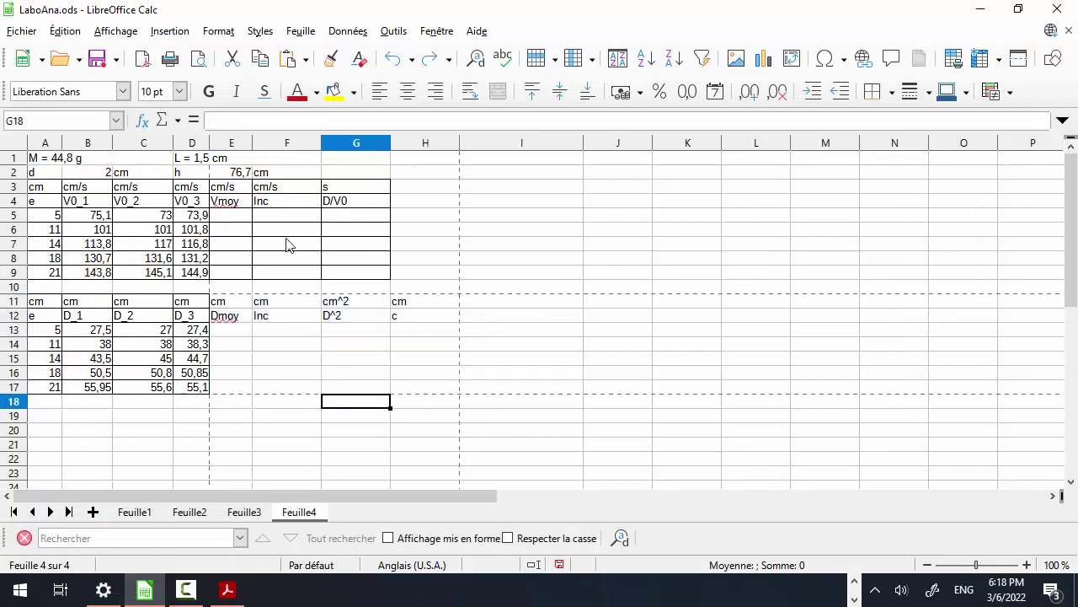
click(409, 163)
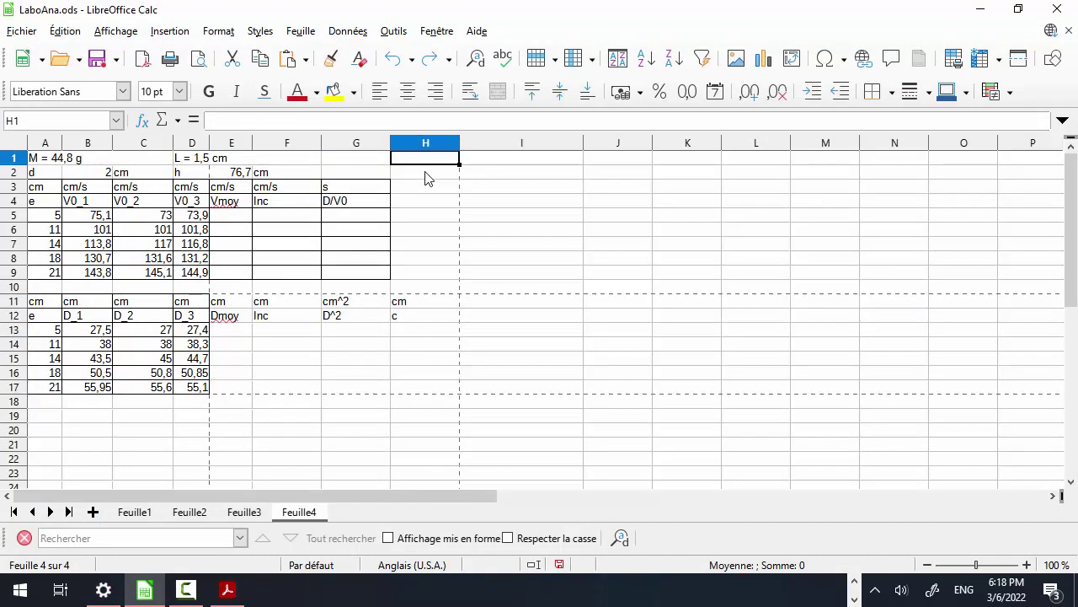
click(427, 193)
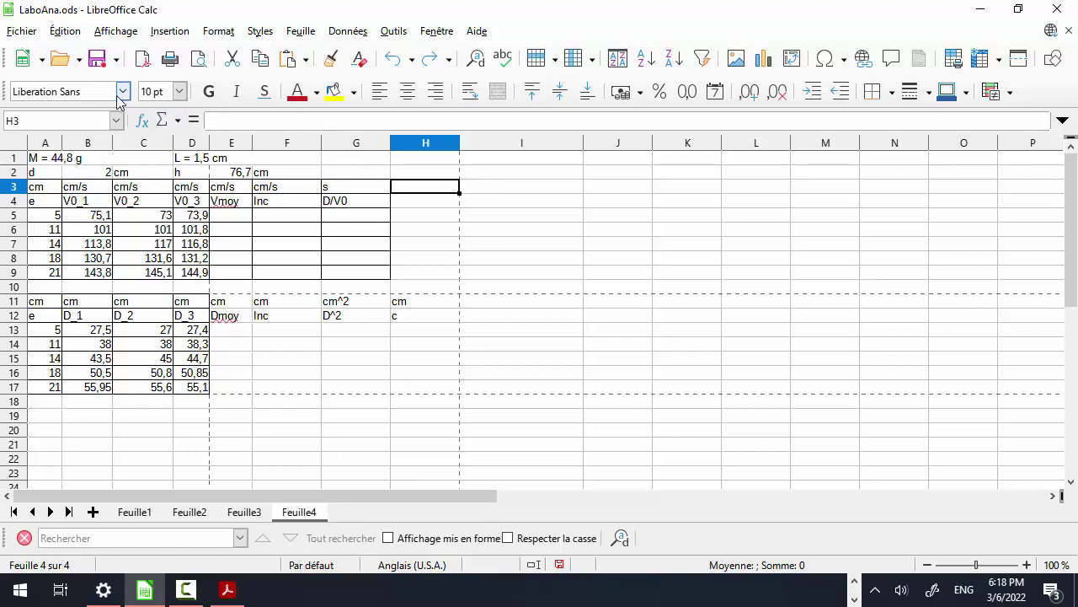
click(20, 31)
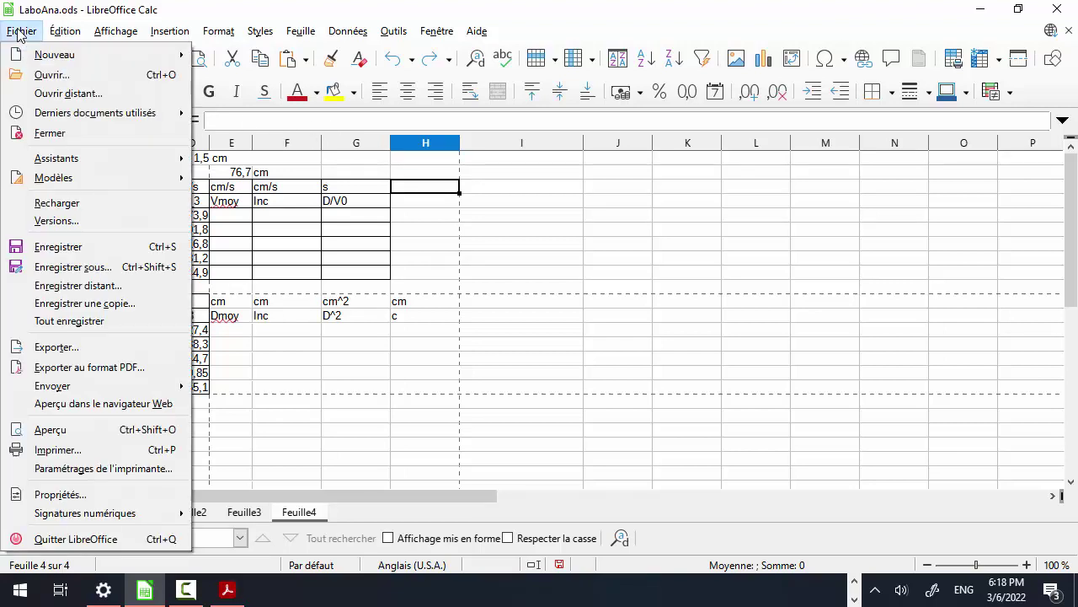
click(92, 369)
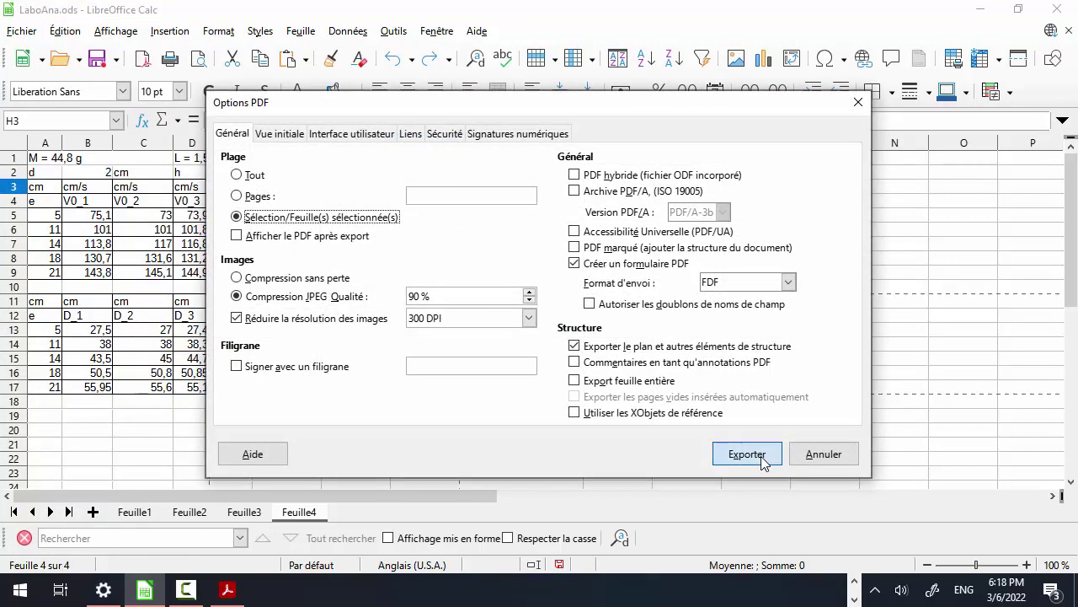
click(760, 459)
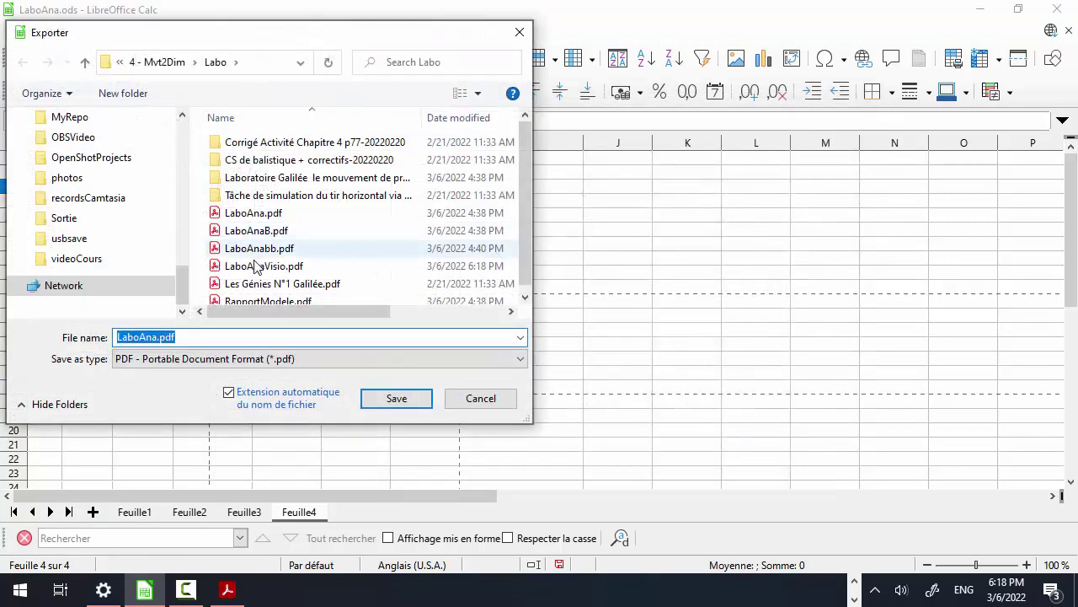
click(257, 266)
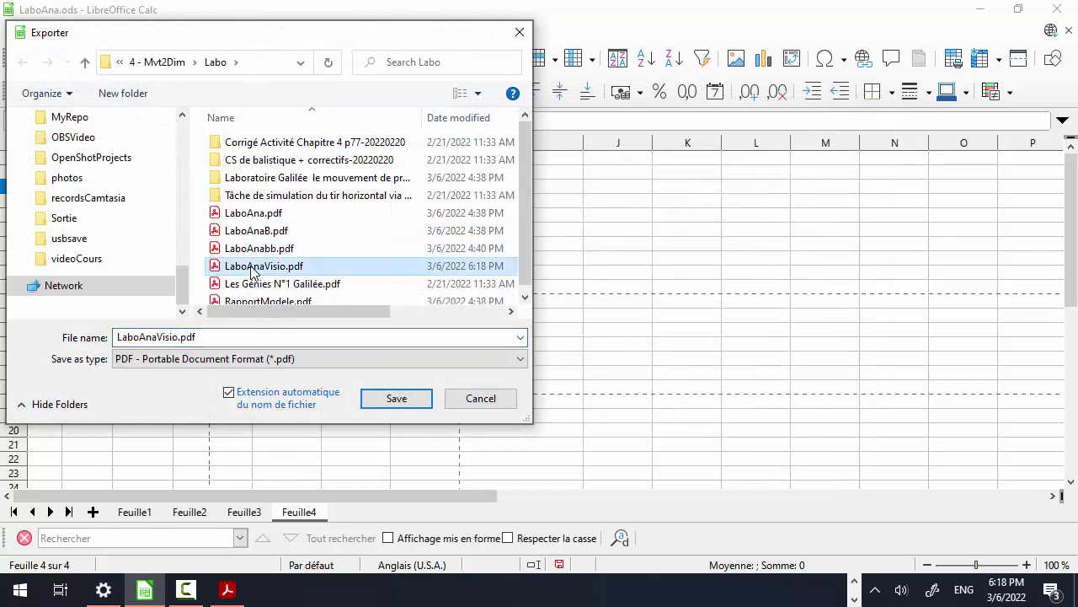
Switch to Adobe Acrobat Reader to close it, and complete the pending Calc export by replacing the existing LaboAnaVisio.pdf
click(227, 589)
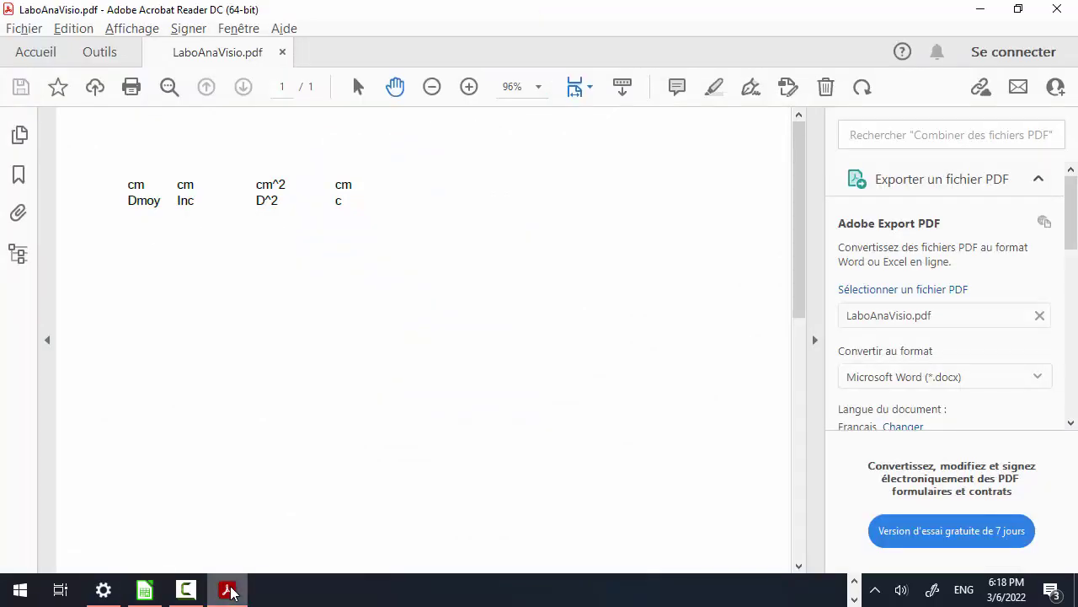
click(1054, 10)
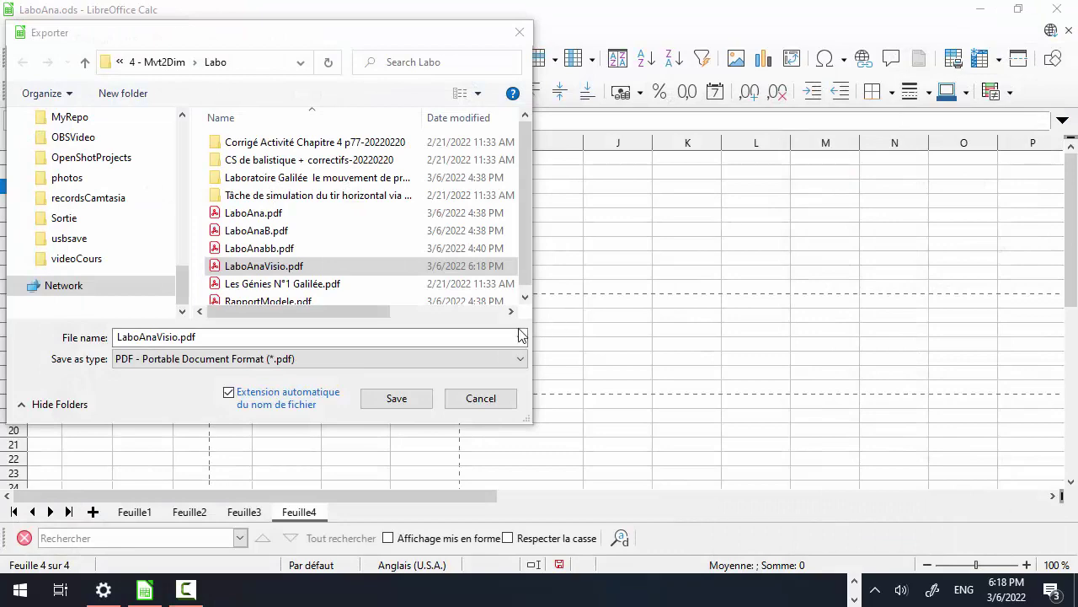
click(400, 402)
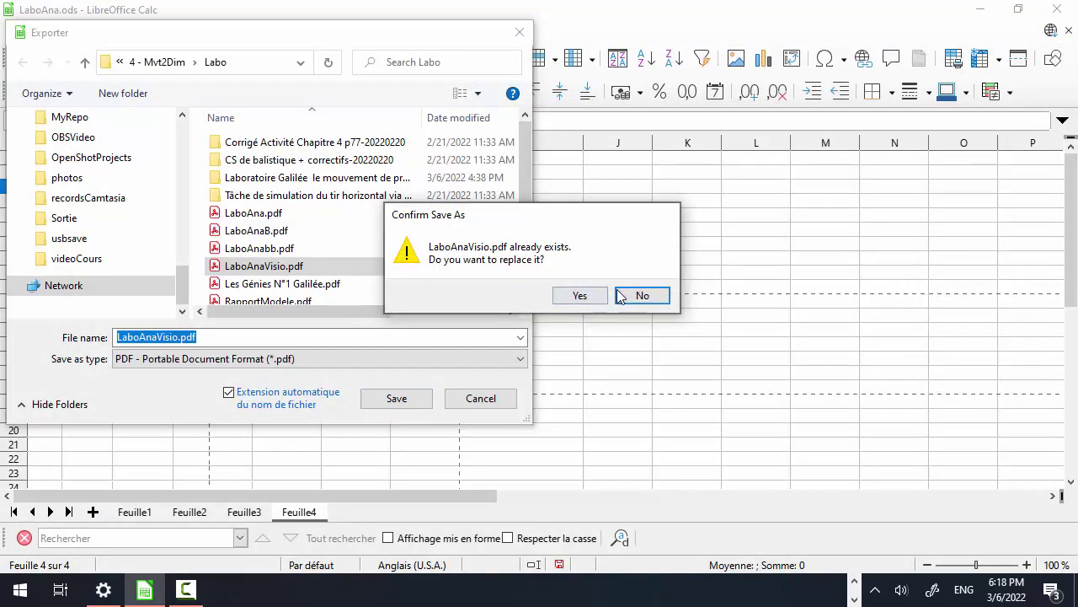
click(577, 295)
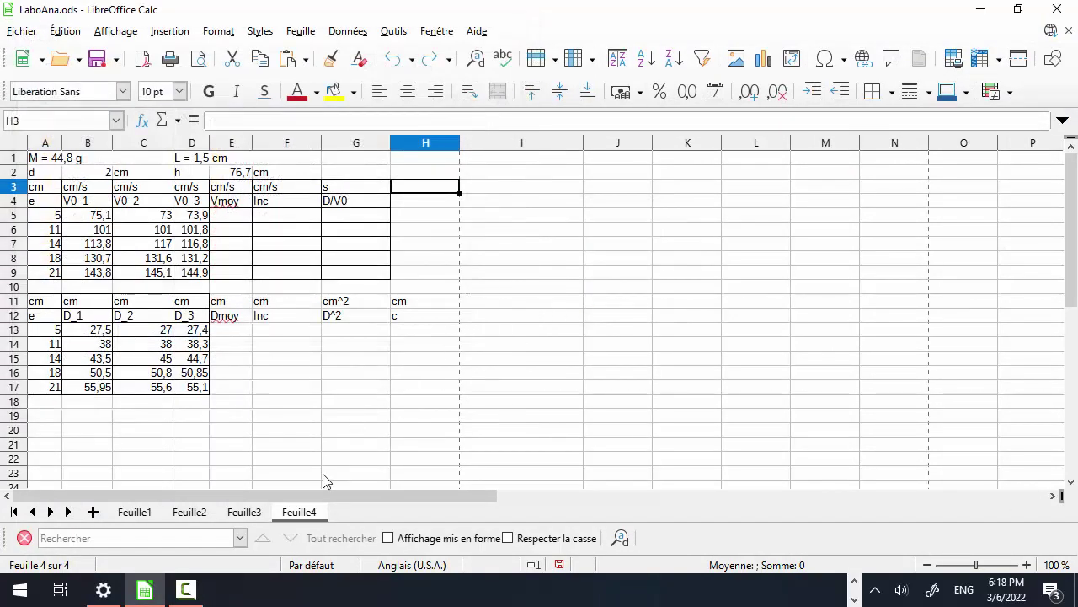
Switch to File Explorer, open LaboAnaVisio.pdf from the Labo folder to check the exported tables, and return to LibreOffice Calc
key(alt+Tab)
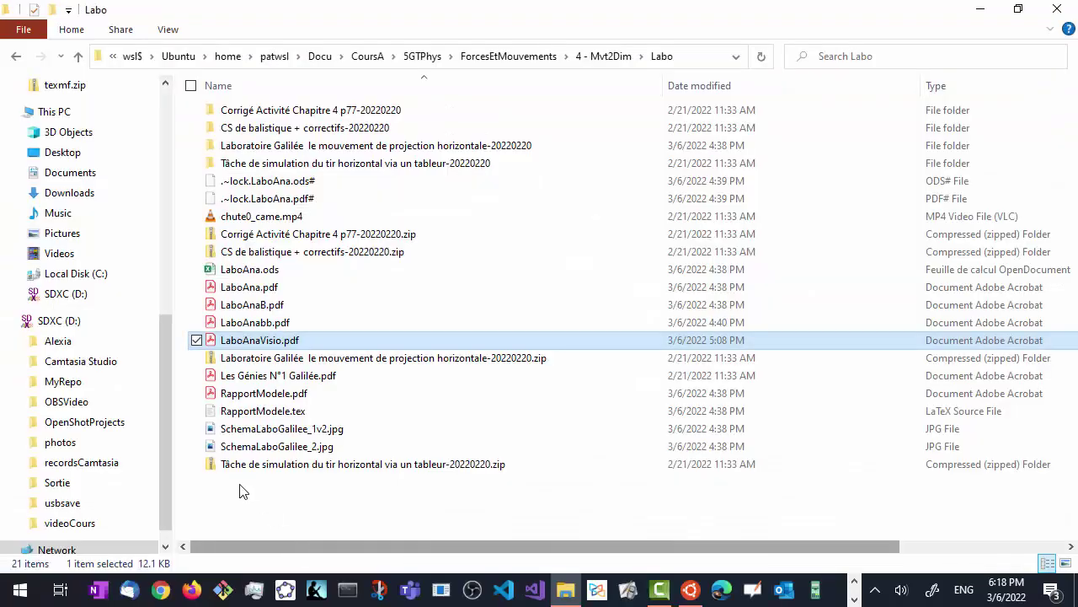
double_click(305, 344)
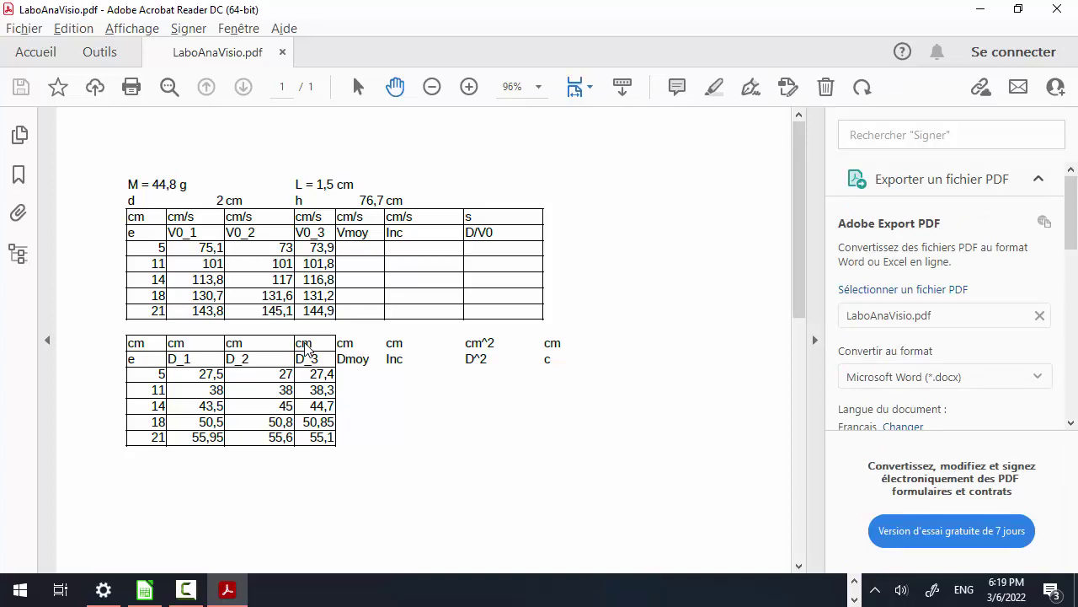
key(alt+Tab)
key(alt+Tab)
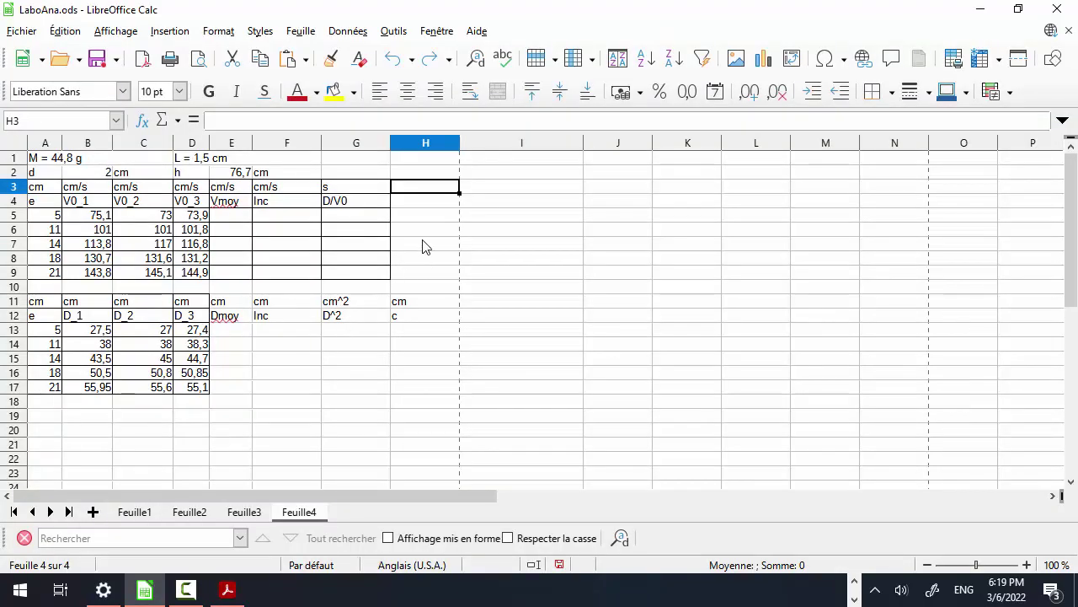
Try the page-width zoom on the sheet and restore the zoom to 100 %
click(116, 31)
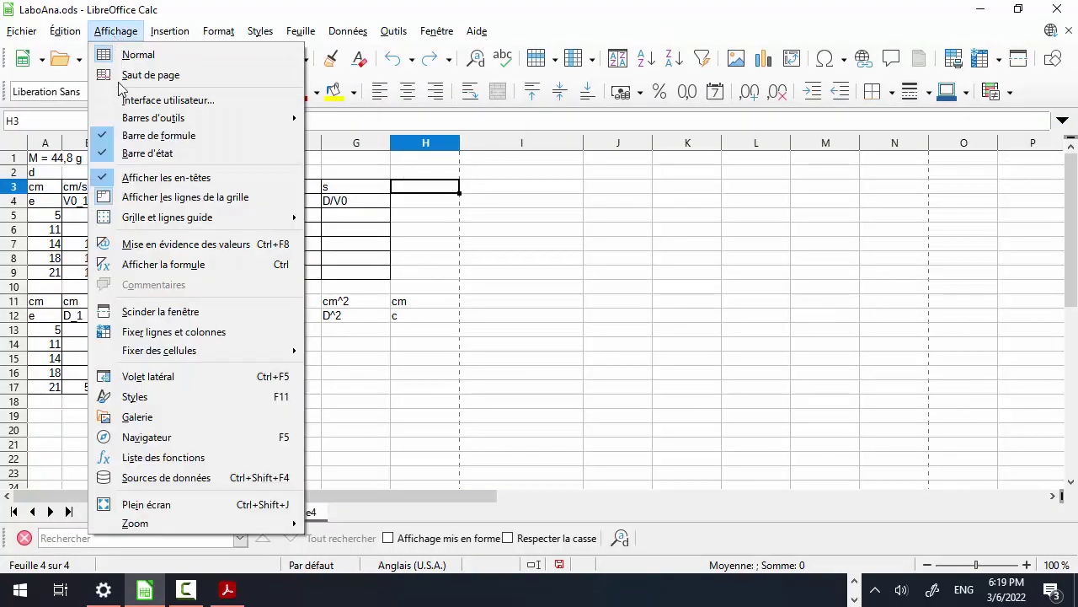
mouse_move(135, 525)
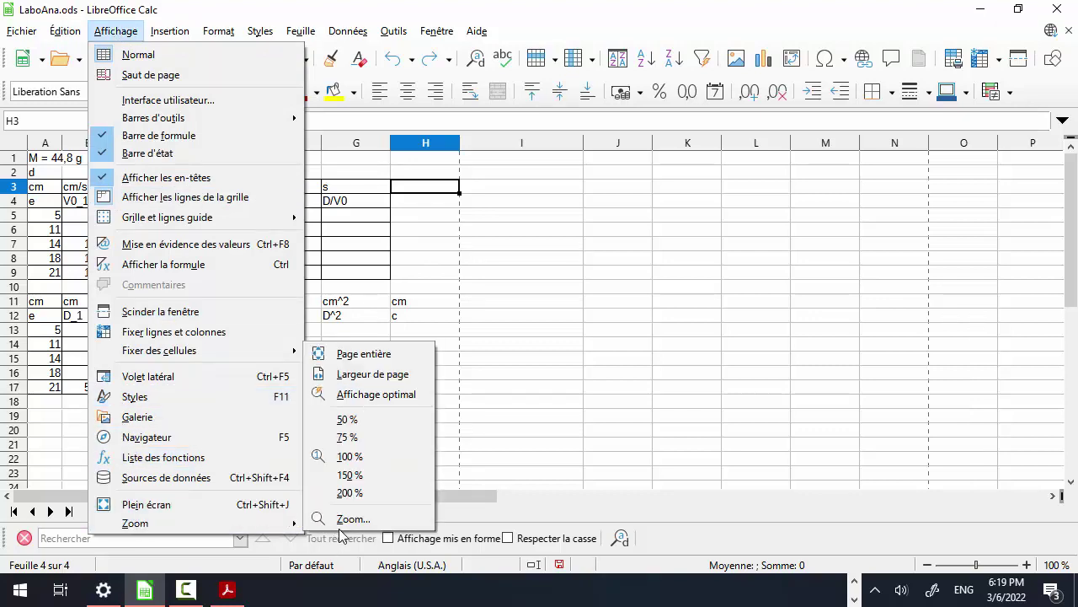
click(399, 382)
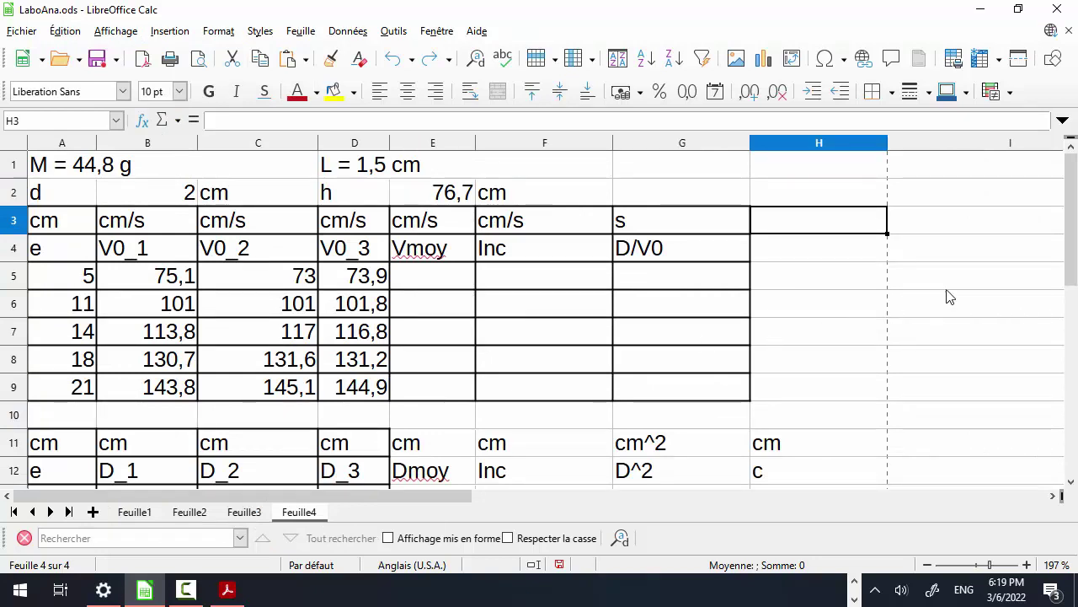
mouse_move(1072, 221)
mouse_down()
mouse_move(1074, 353)
mouse_move(1077, 203)
mouse_up()
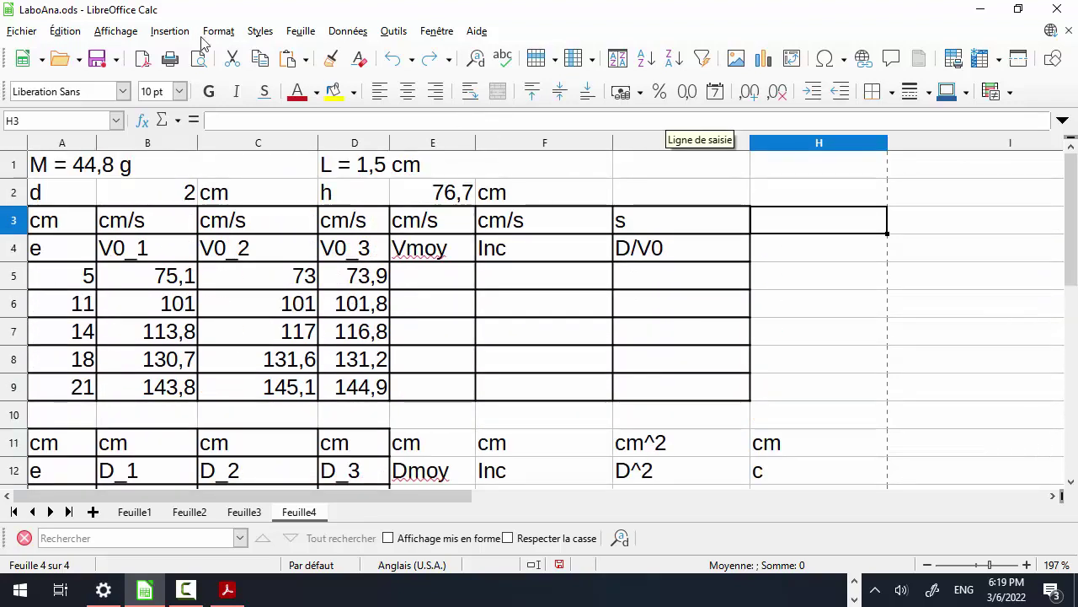
click(118, 31)
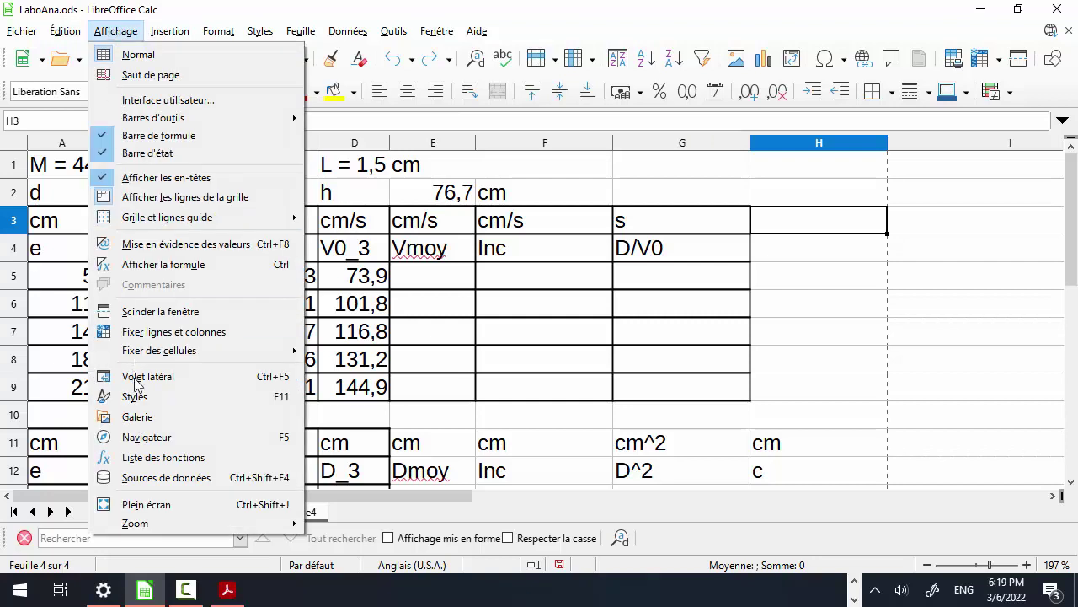
mouse_move(152, 523)
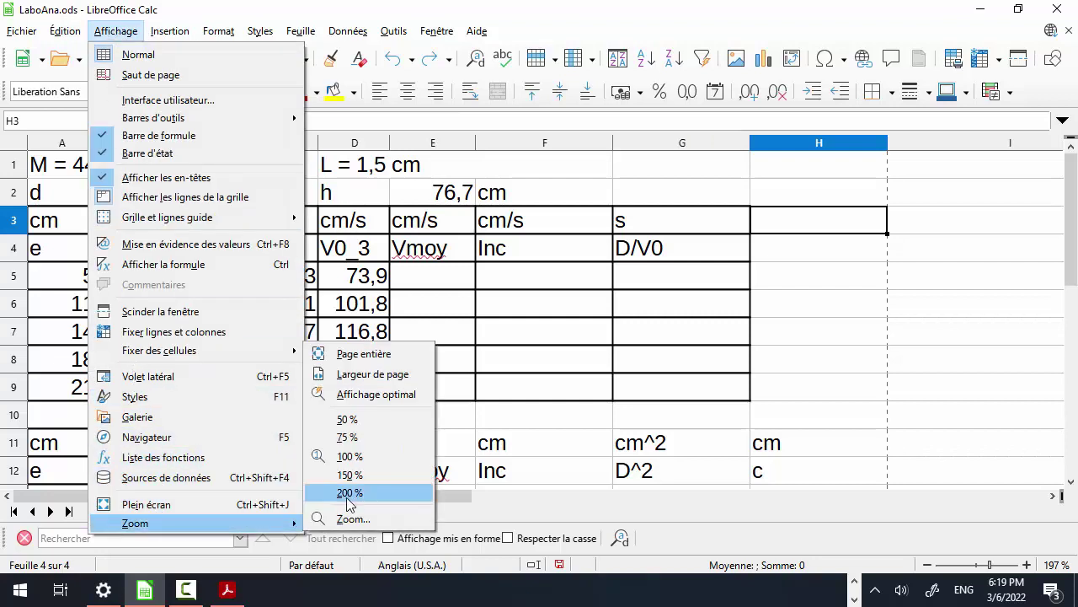
click(365, 456)
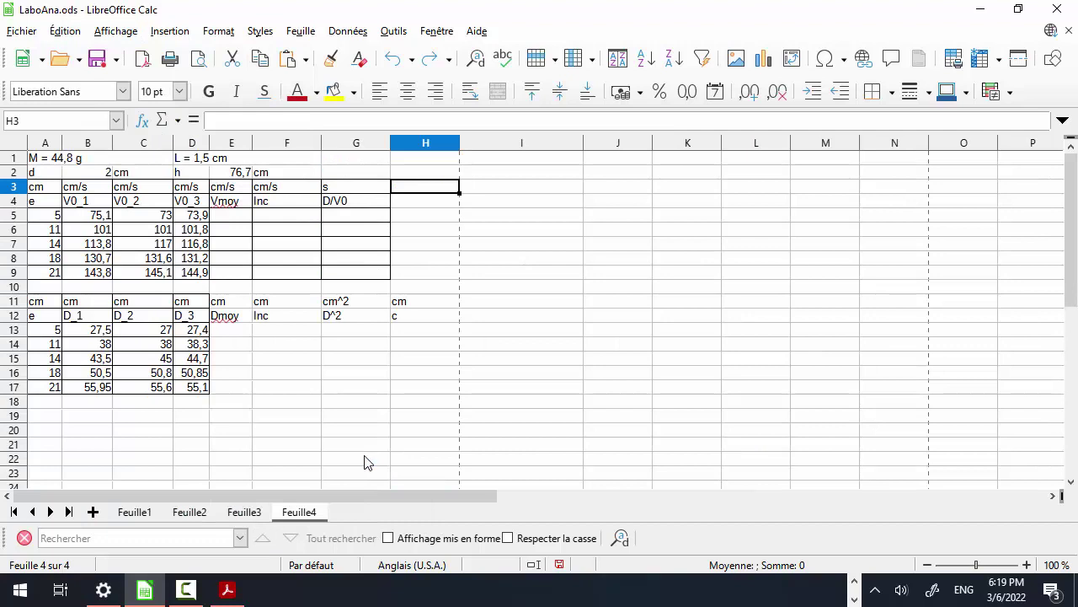
Calculate the first mean velocity in cell E5 with the formula =MOYENNE(B5:D5)
click(227, 220)
text(=)
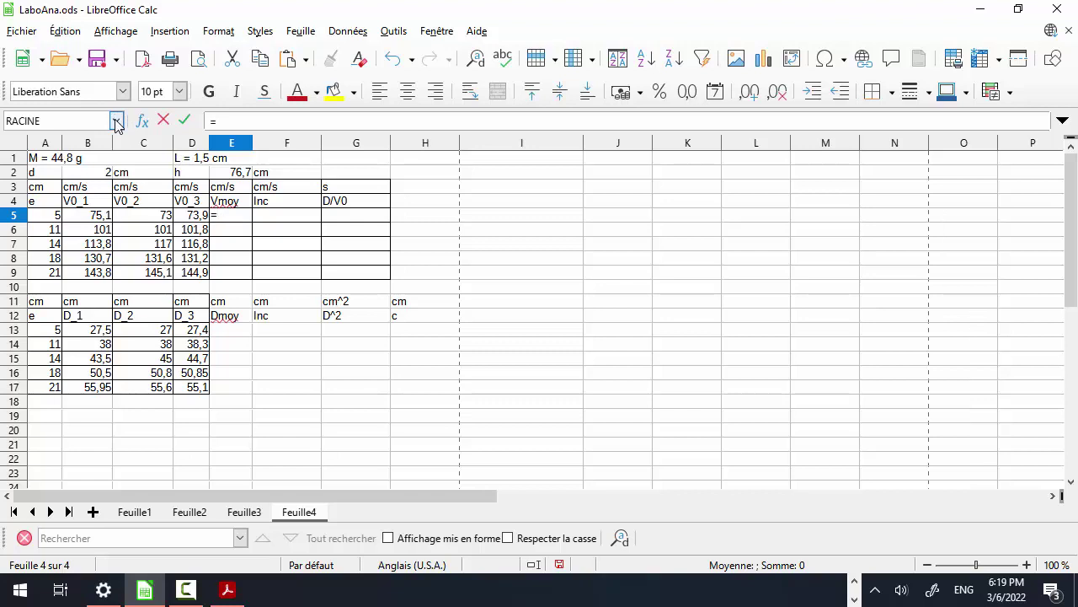
click(116, 125)
click(53, 150)
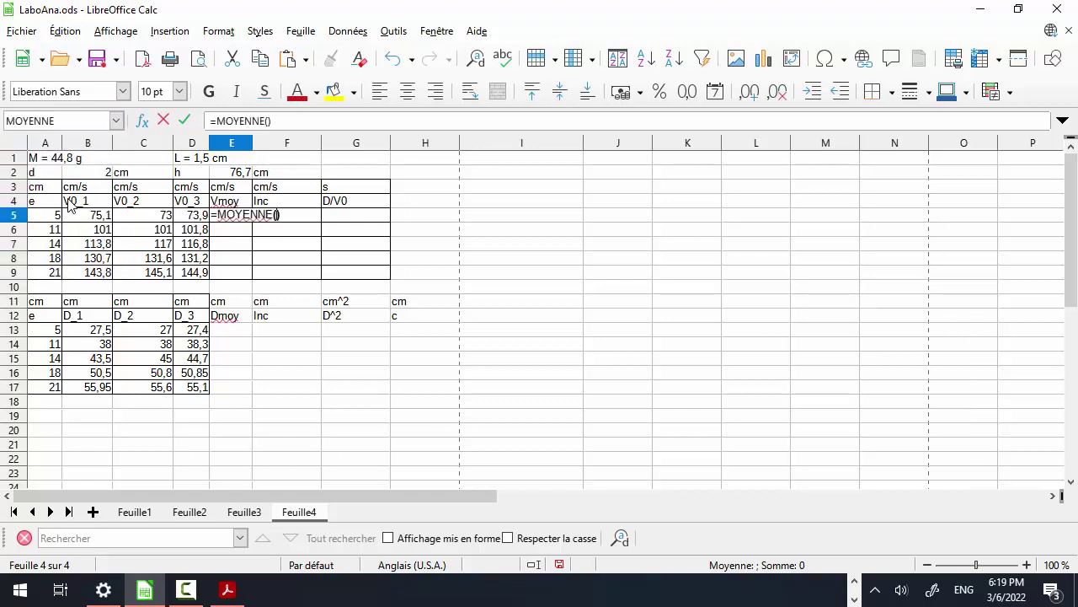
drag(77, 217, 189, 221)
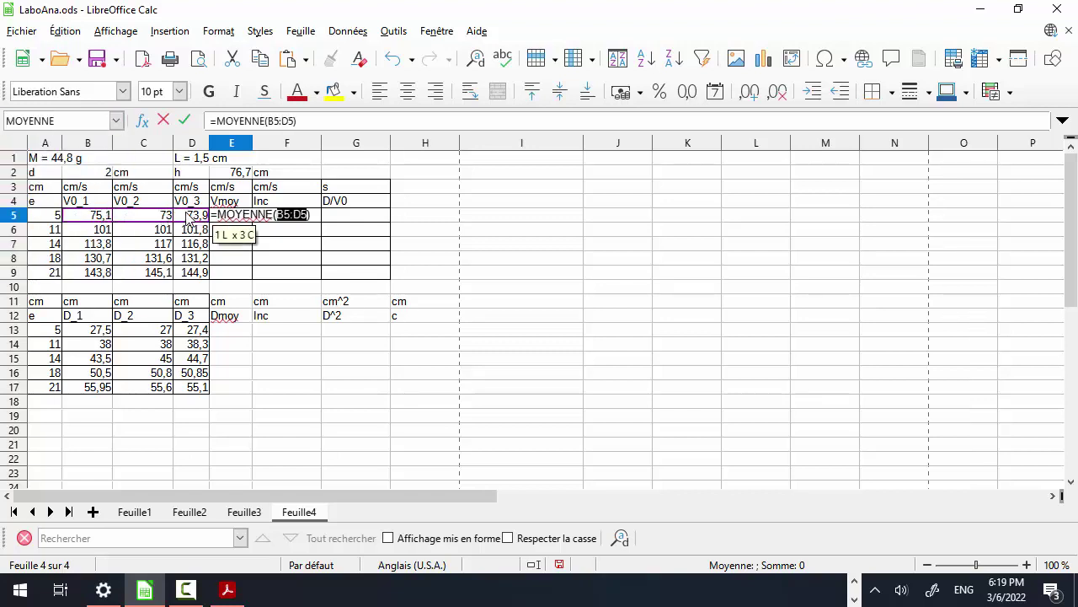
key(Return)
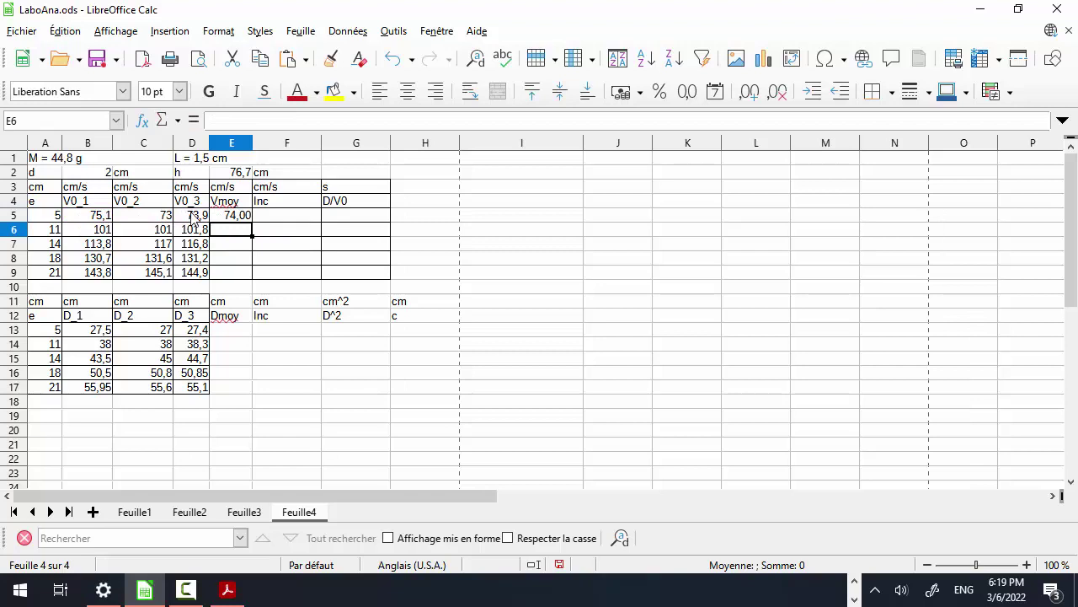
Copy the mean velocity formula from cell E5 down through E9
click(242, 218)
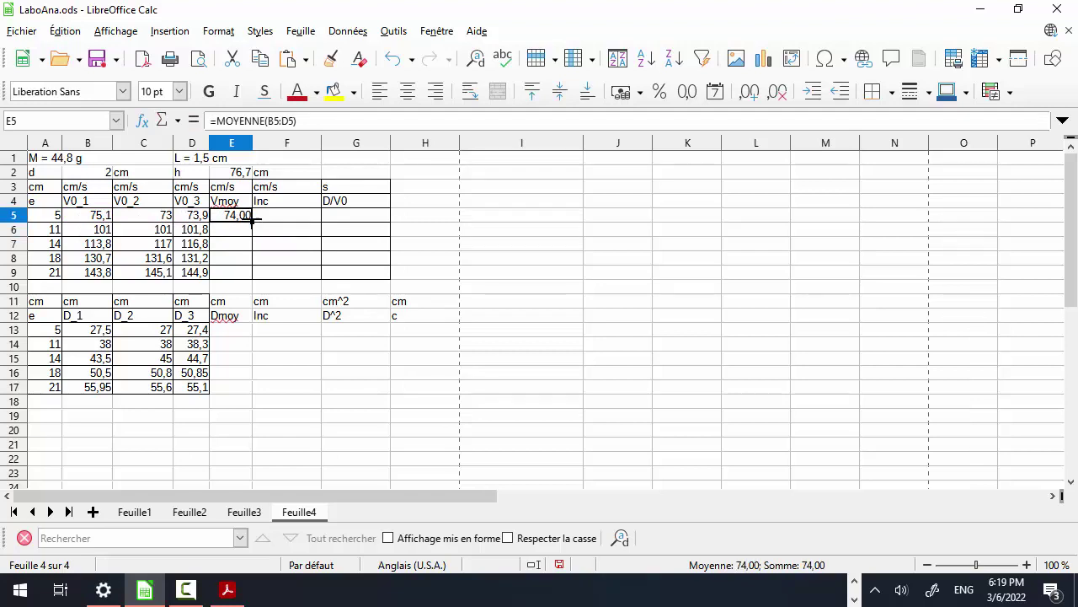
drag(251, 222, 250, 280)
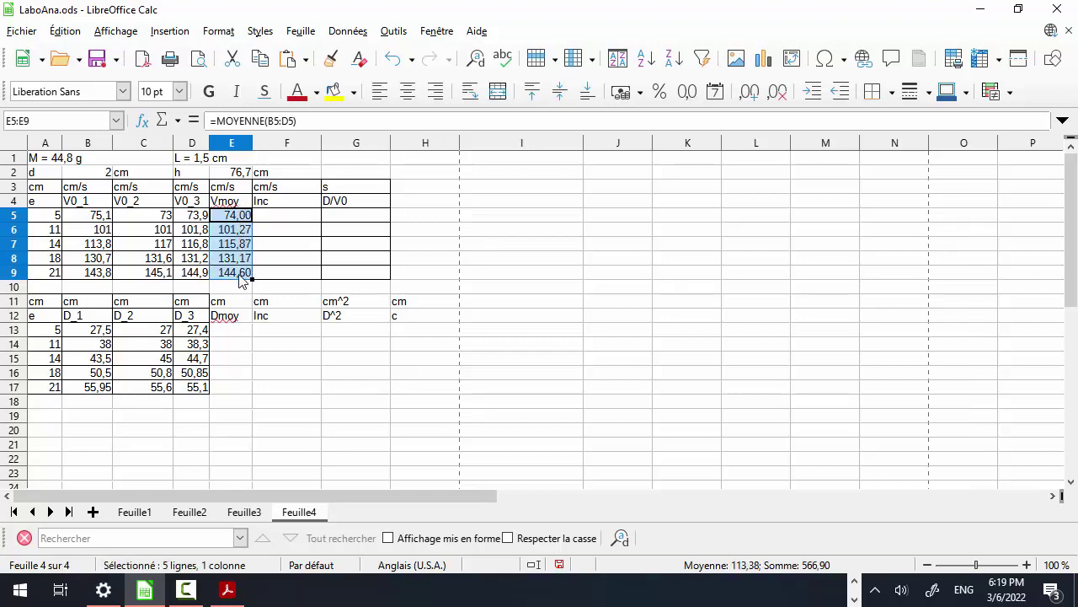
click(239, 245)
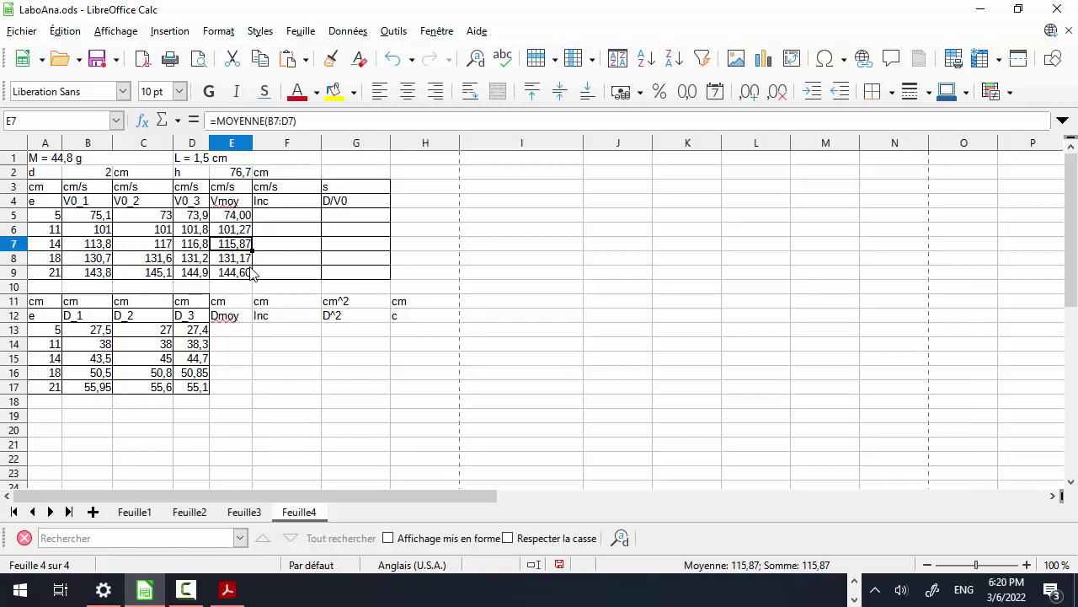
Calculate the spread of the first velocity row in cell F5 with =MAX(B5:D5)-MIN(B5:D5)
click(294, 216)
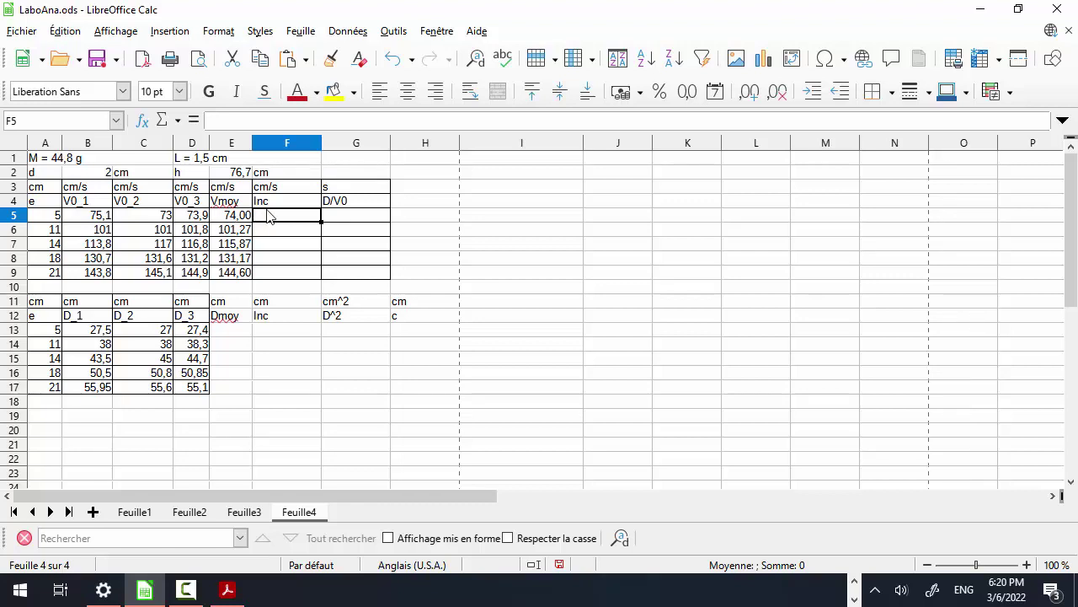
text(=)
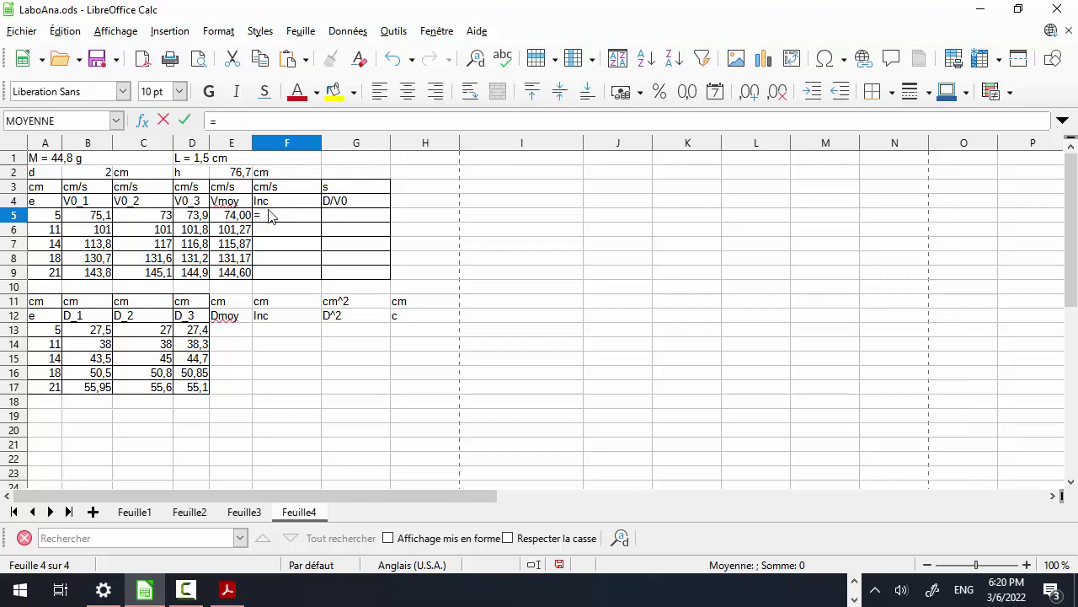
text(max)
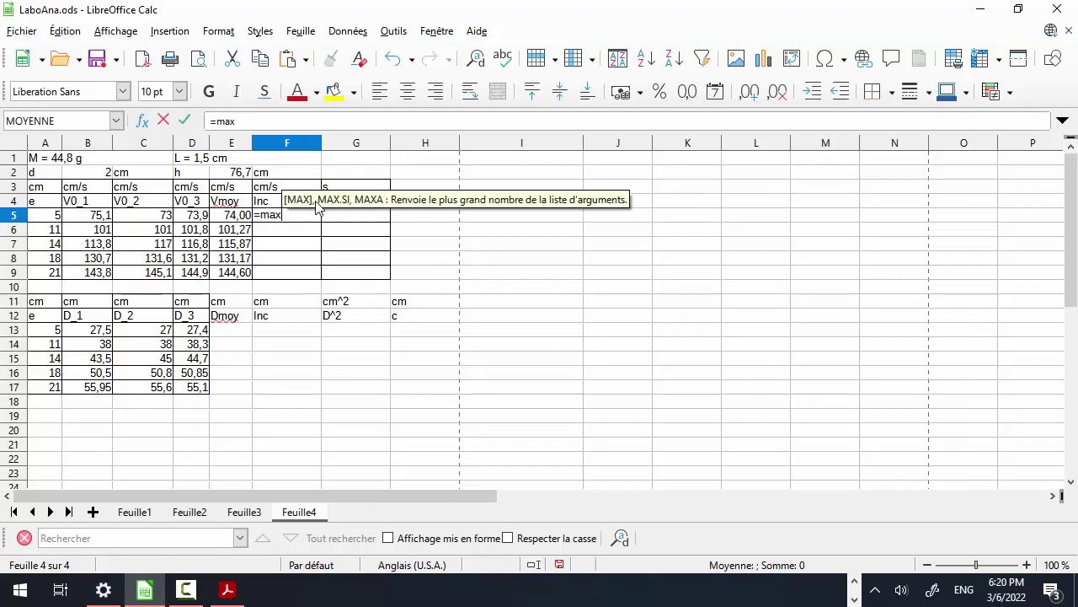
text(()
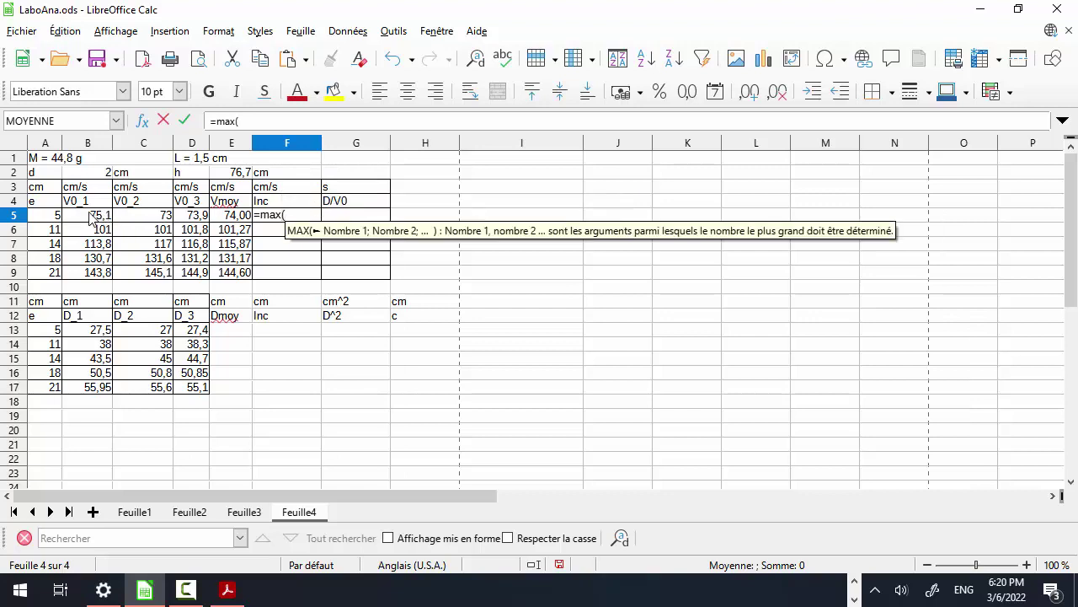
drag(101, 217, 193, 218)
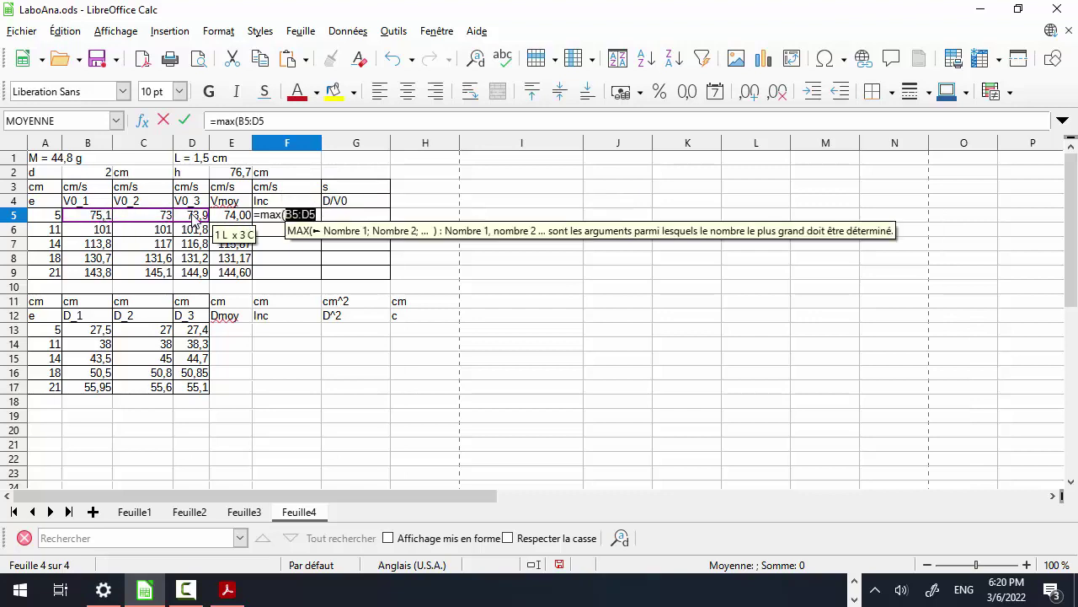
text())
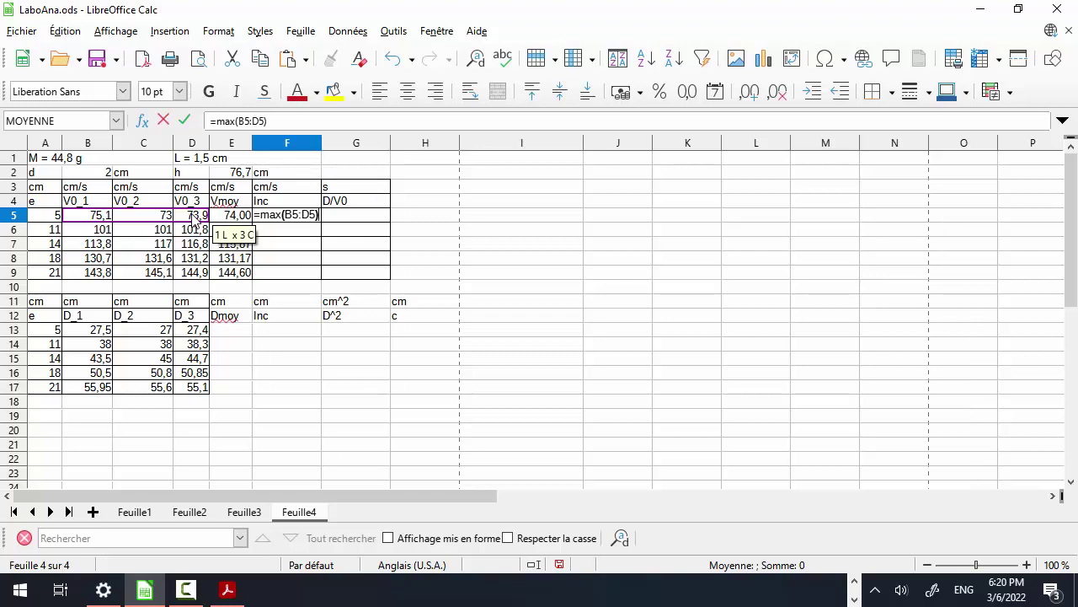
text(-min)
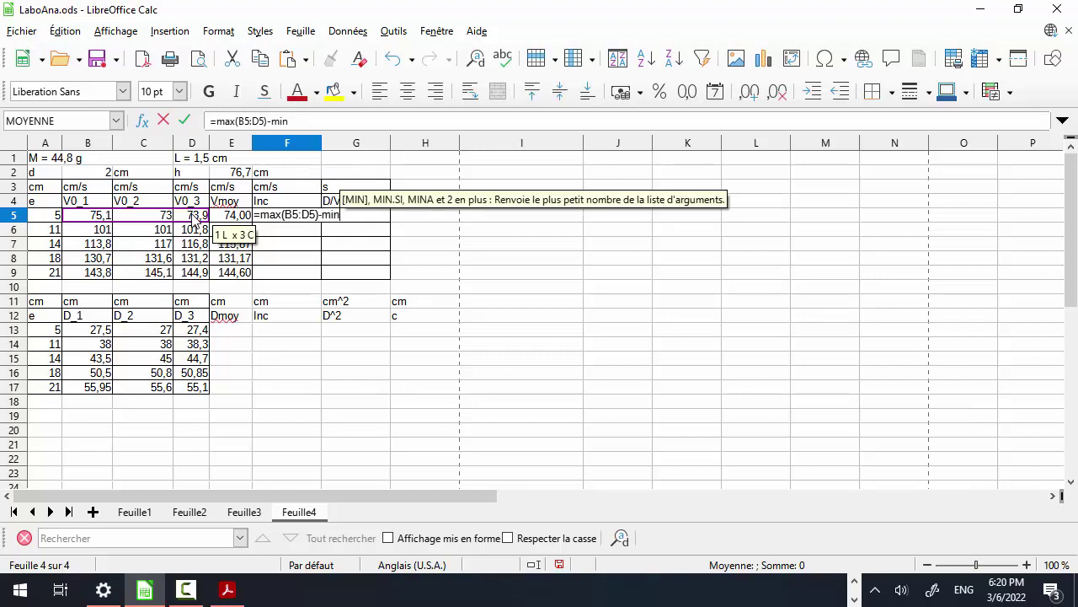
text(()
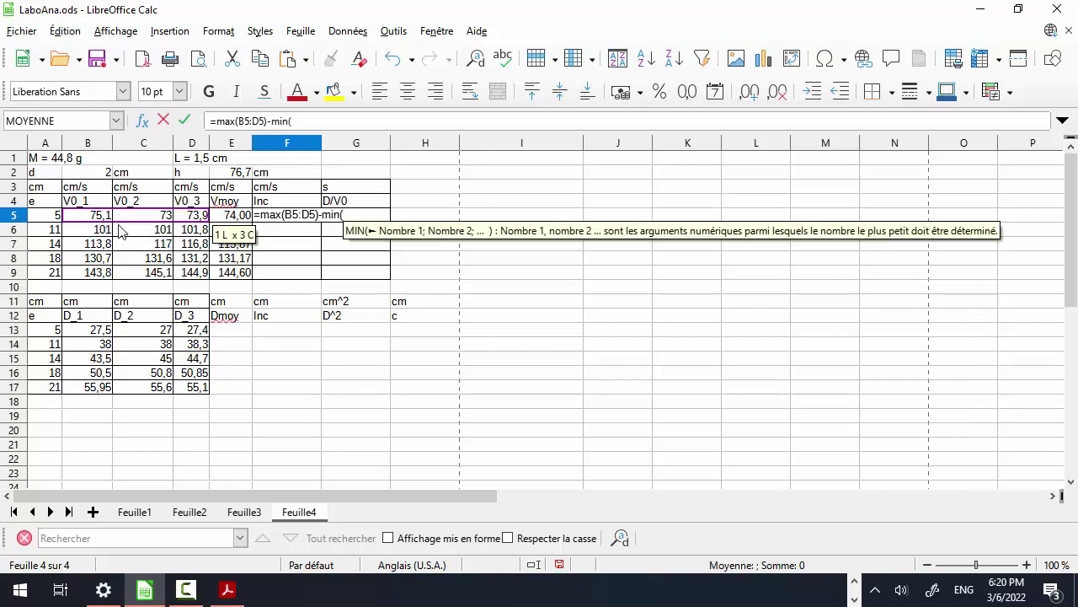
drag(84, 219, 192, 219)
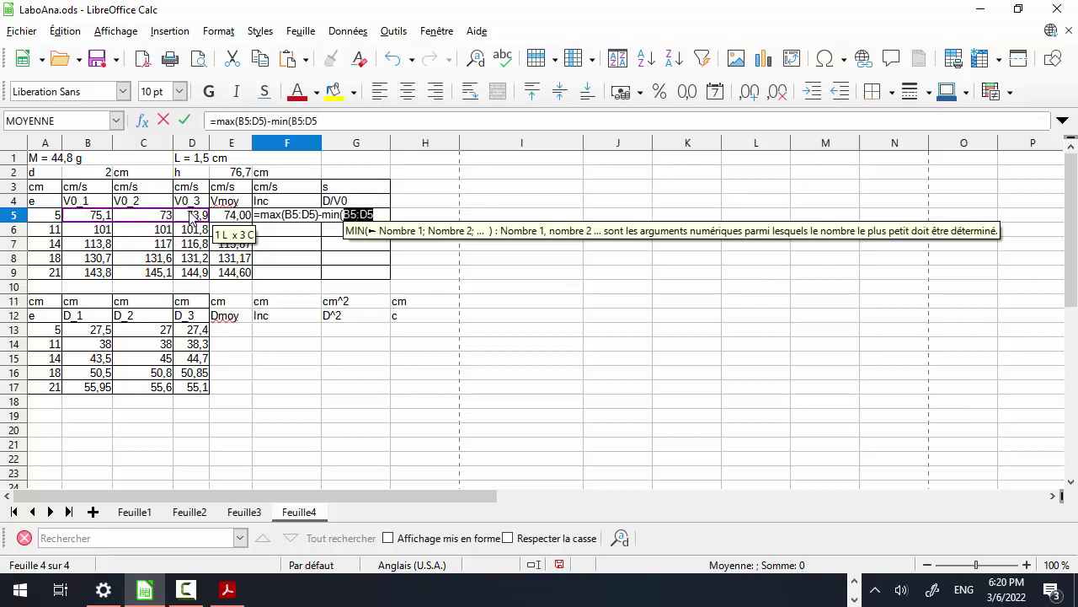
key(Return)
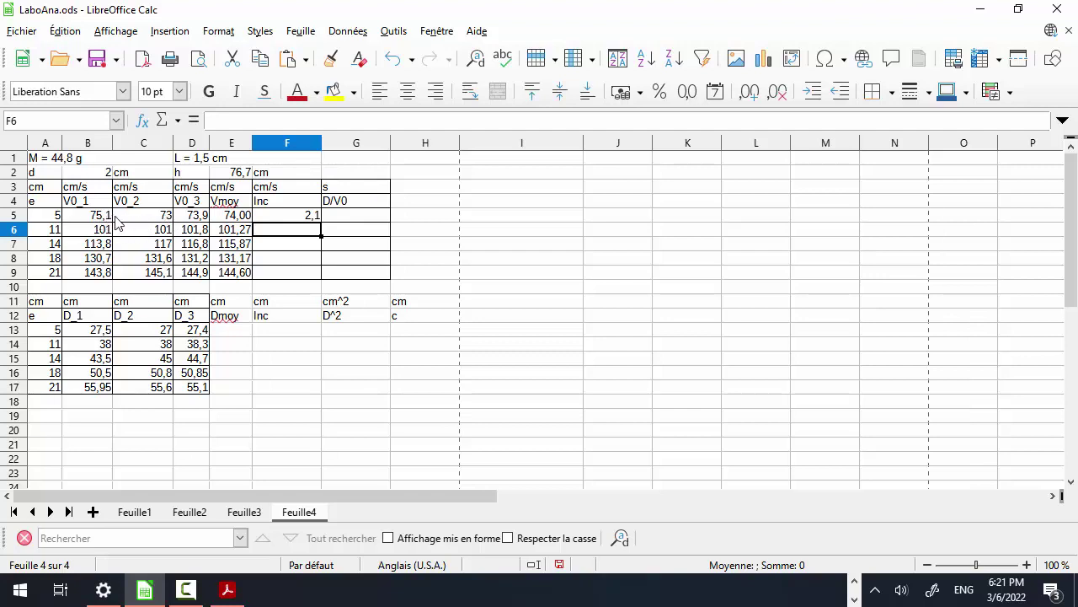
Append a division by 2 to the formula in cell F5, giving =MAX(B5:D5)-MIN(B5:D5)/2
click(288, 217)
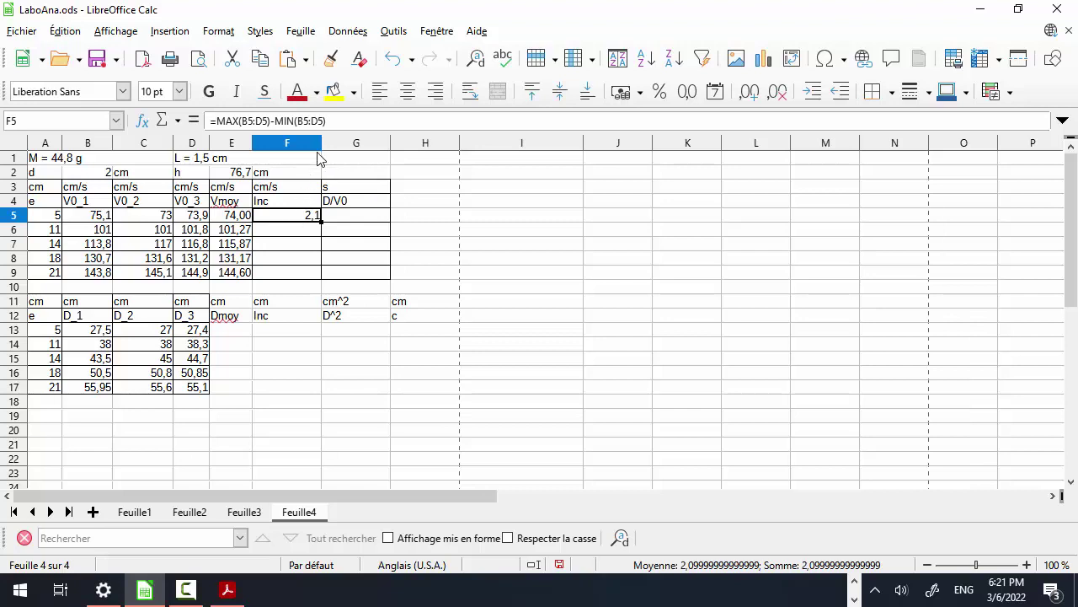
click(342, 119)
text(/2)
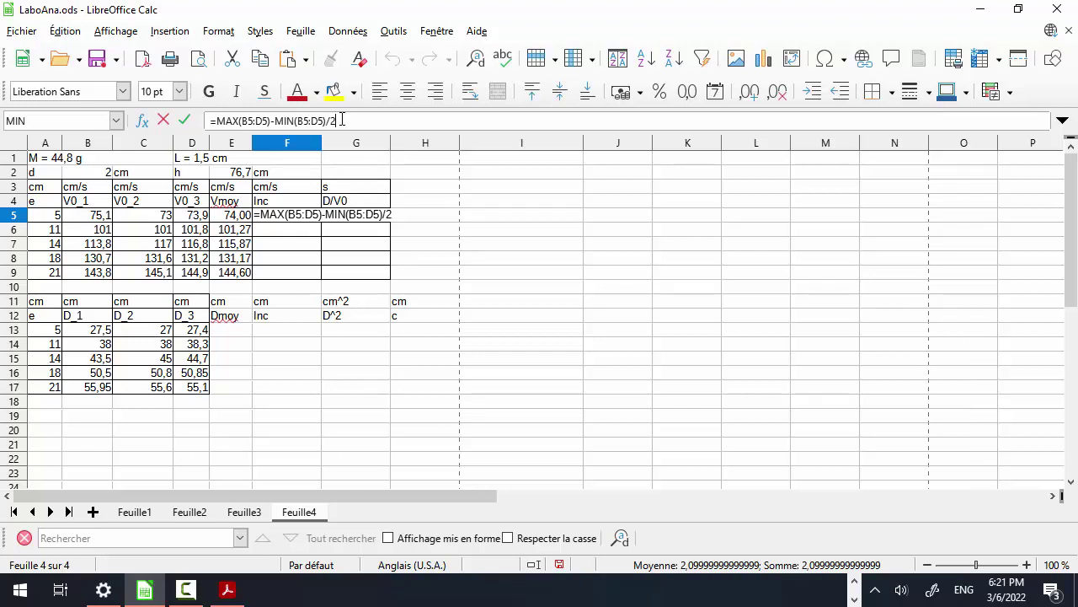
key(Return)
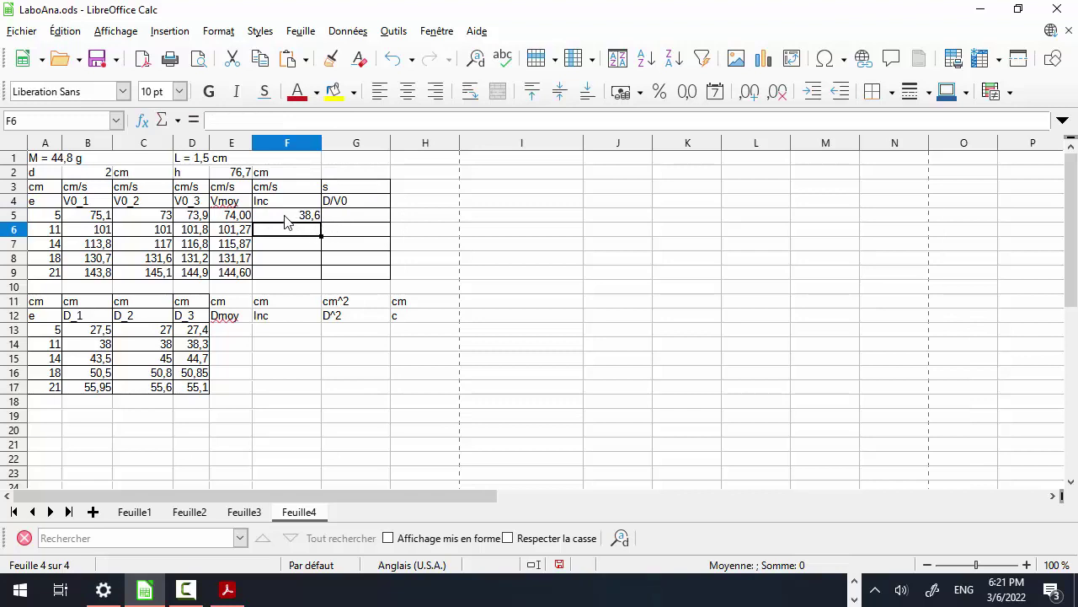
Parenthesize the difference in F5 so the formula reads =(MAX(B5:D5)-MIN(B5:D5))/2, and copy it down through F9
click(284, 217)
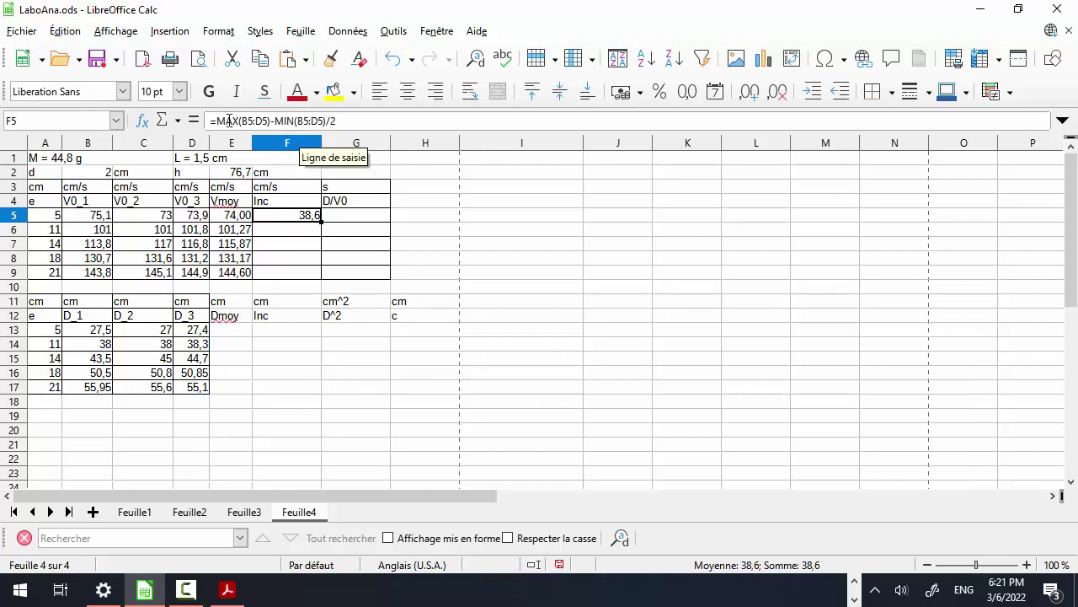
click(217, 121)
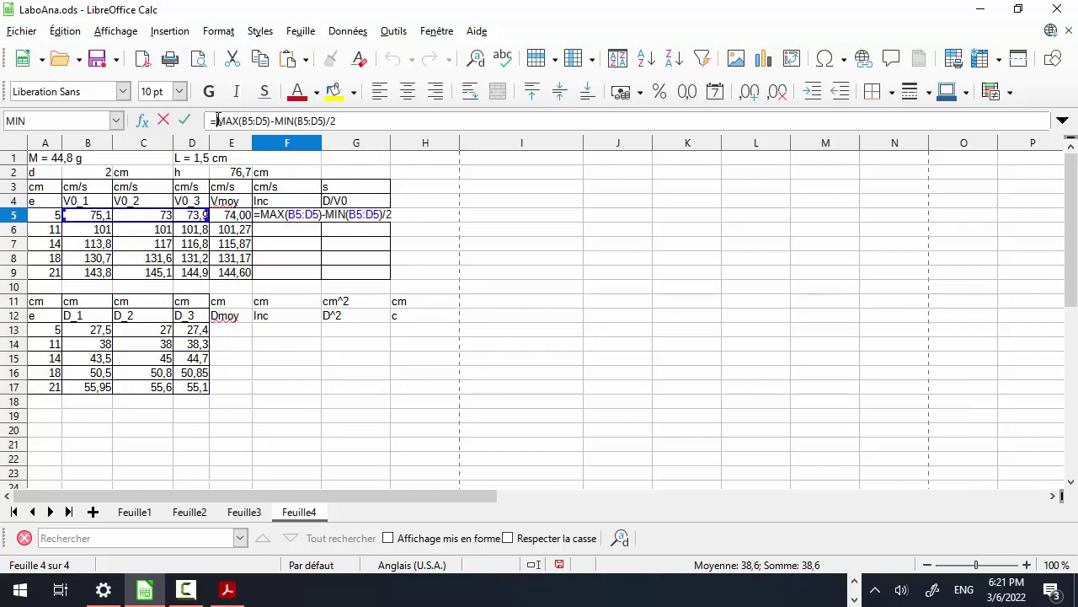
text(()
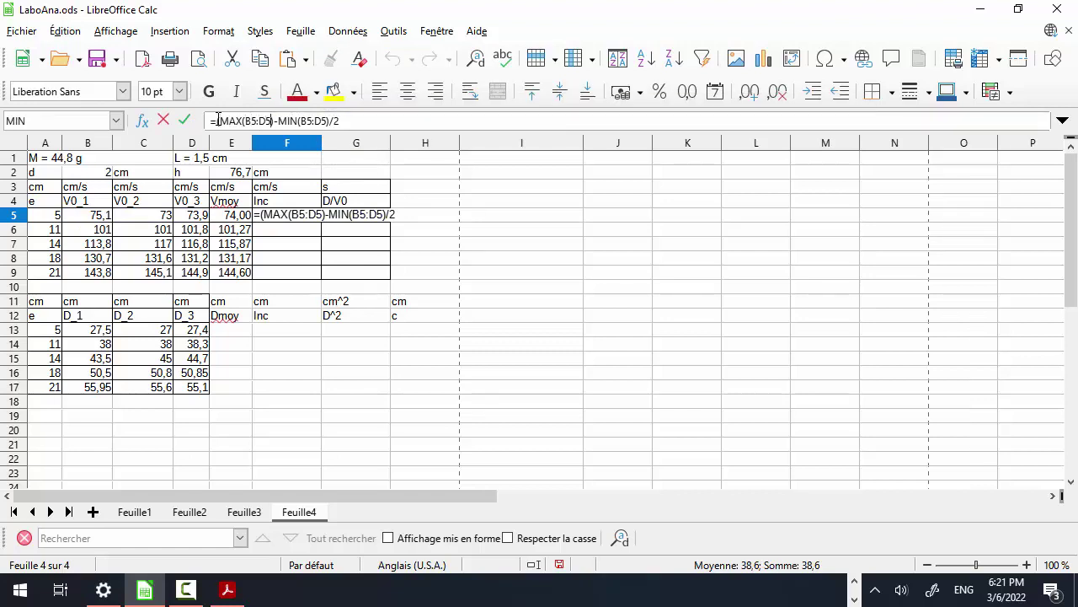
key(Right)
key(Right)
key(Right)
key(Right)
key(Right)
key(Right)
key(Right)
key(Right)
key(Right)
key(Right)
key(Right)
key(Right)
text())
key(Return)
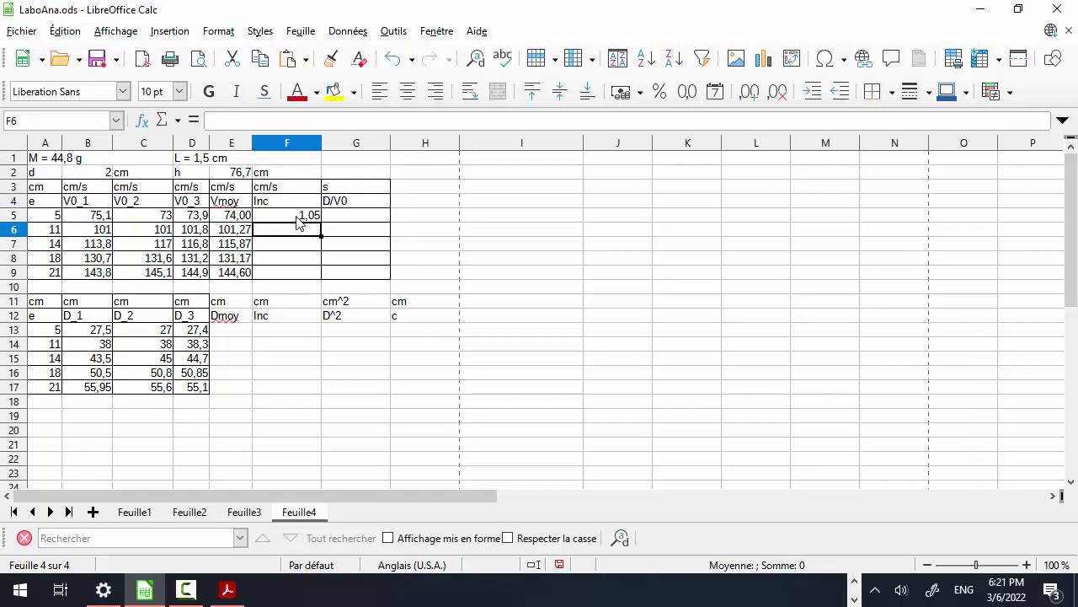
click(300, 222)
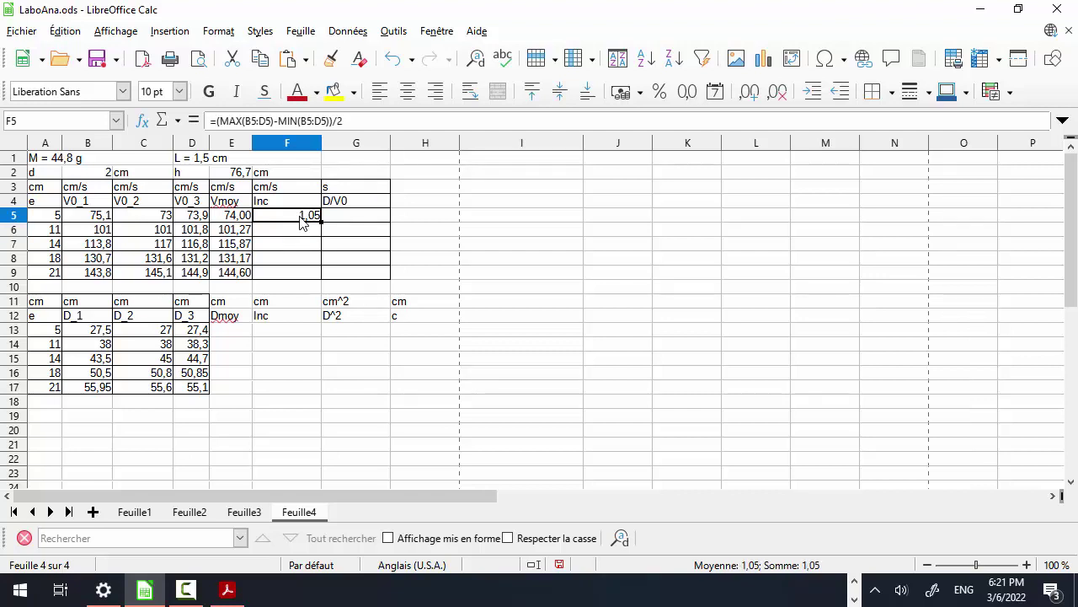
drag(320, 222, 312, 278)
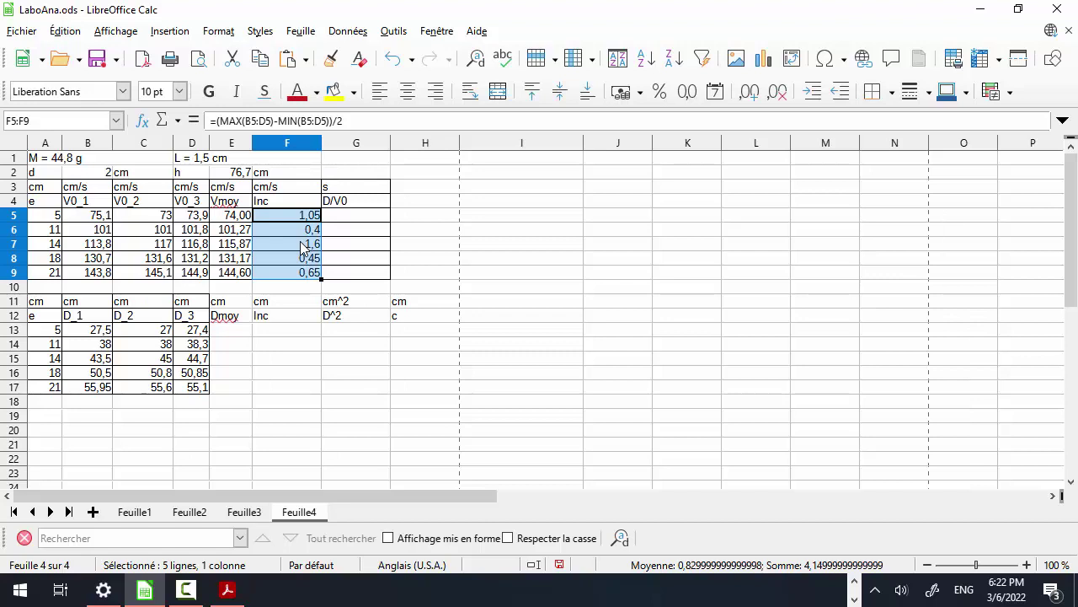
Convert the F5 uncertainty to a percentage of the mean velocity with =((MAX(B5:D5)-MIN(B5:D5))/2)/E5*100
click(285, 219)
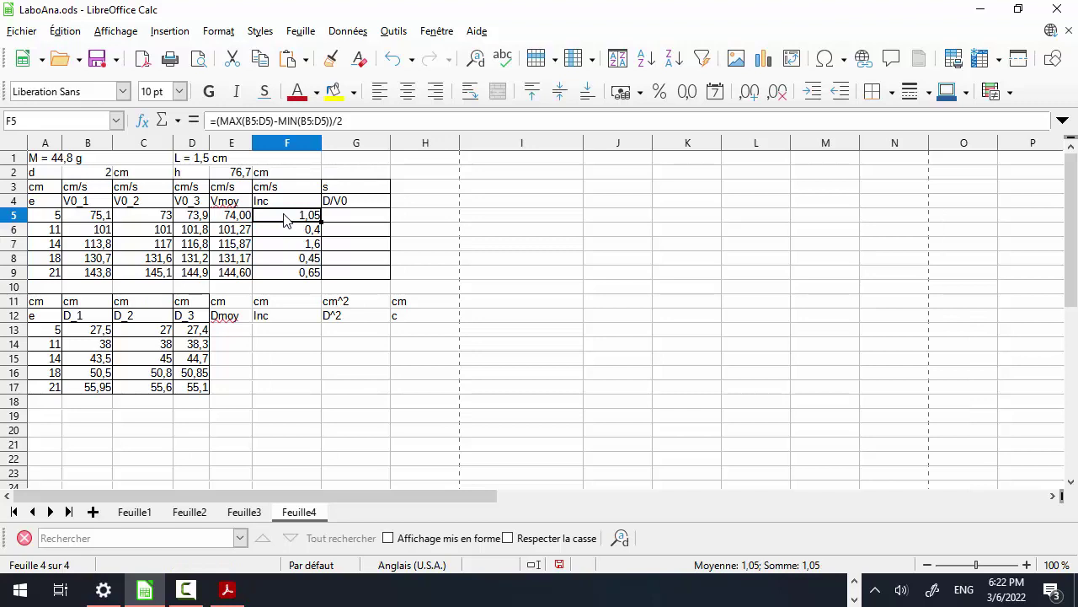
click(349, 121)
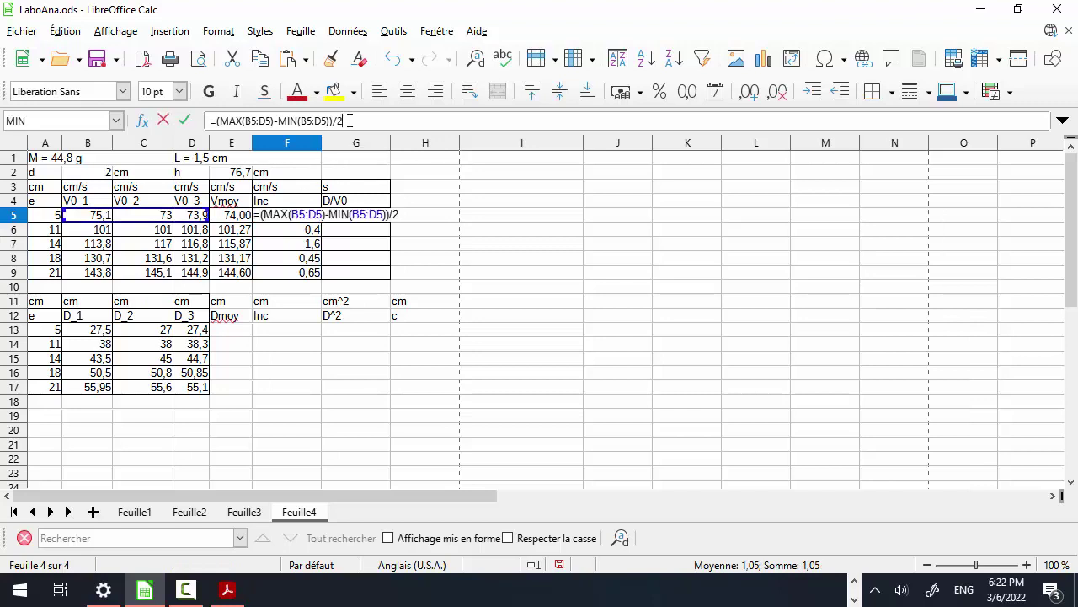
text())
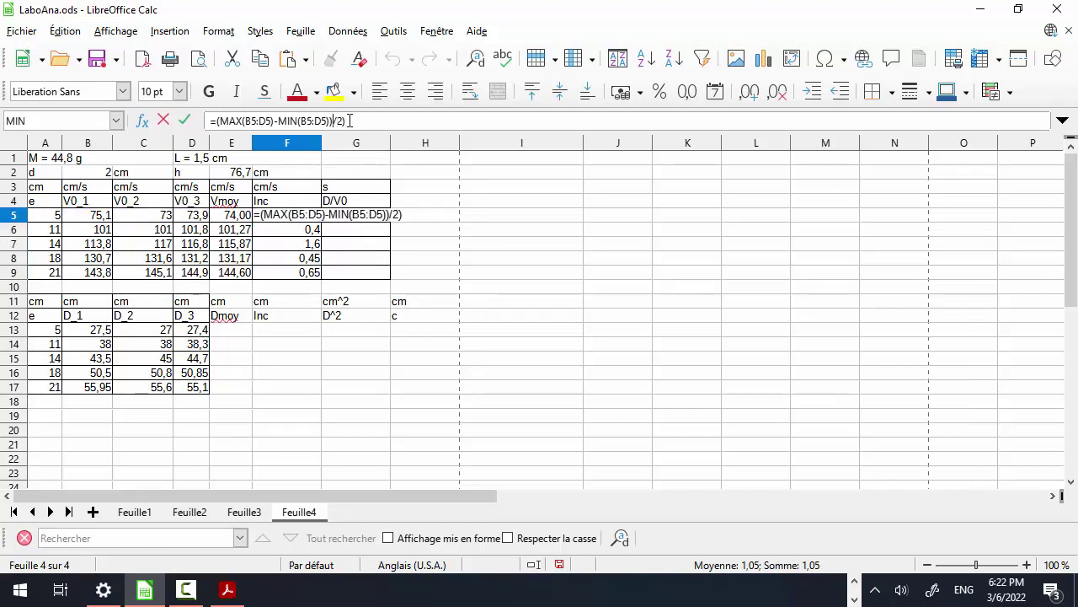
key(Left)
key(Left)
key(Left)
key(Left)
key(Left)
key(Left)
key(Left)
key(Left)
key(Left)
key(Left)
key(Left)
key(Left)
key(Left)
key(Left)
key(Left)
key(Left)
key(Left)
text(()
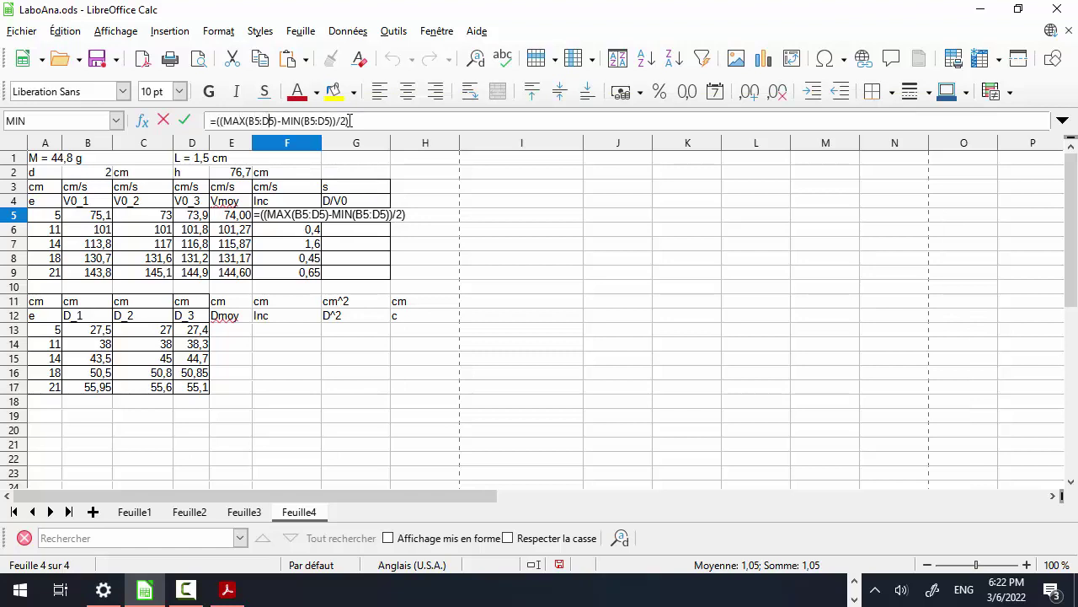
click(349, 121)
text(/)
click(232, 215)
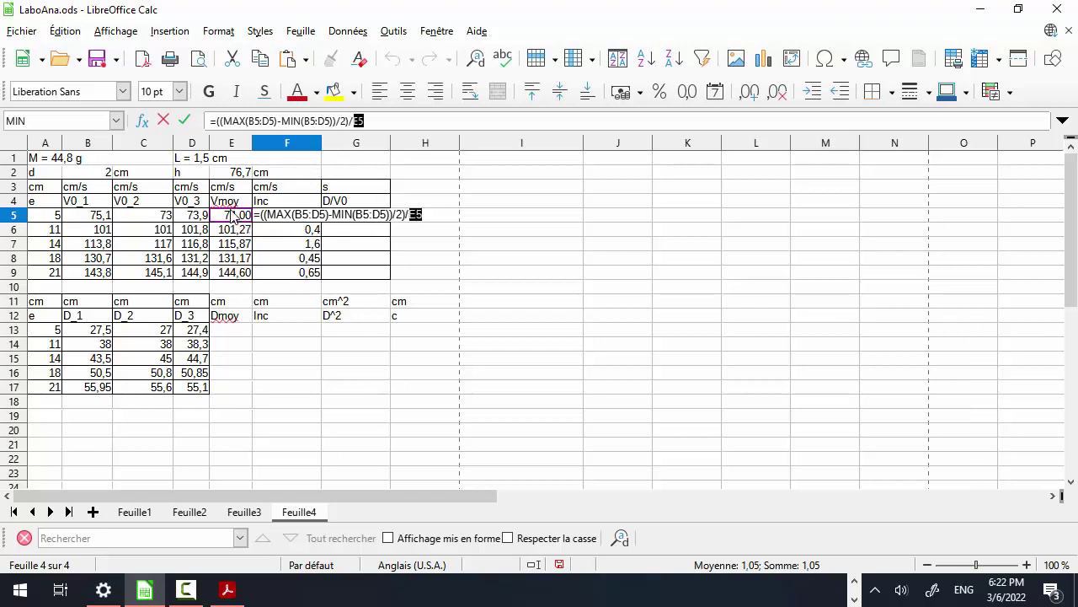
text(*100)
key(Return)
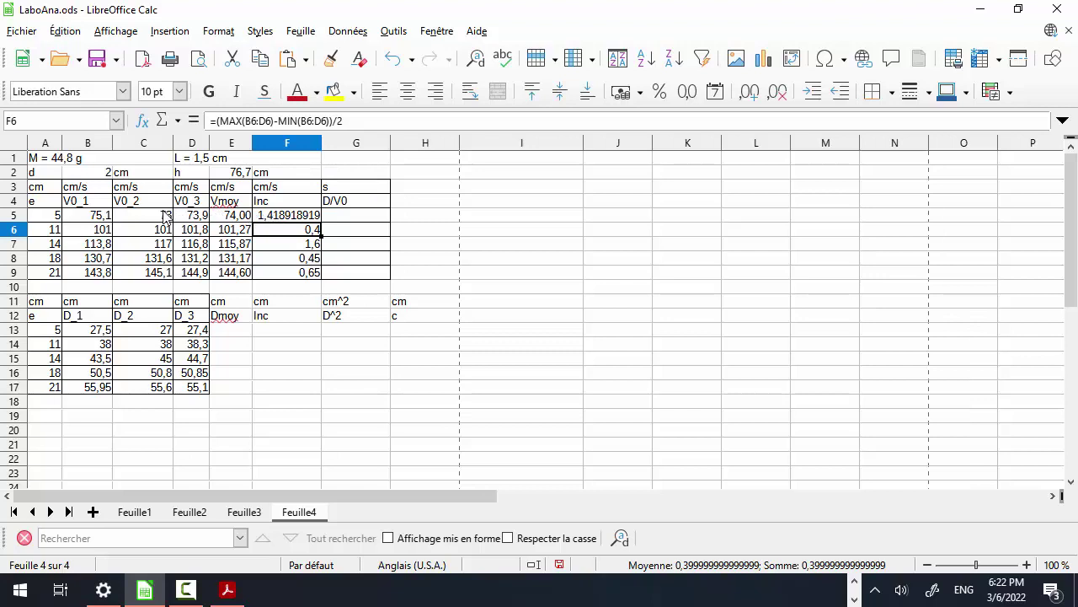
Copy the percentage uncertainty formula from cell F5 down through F9
click(295, 218)
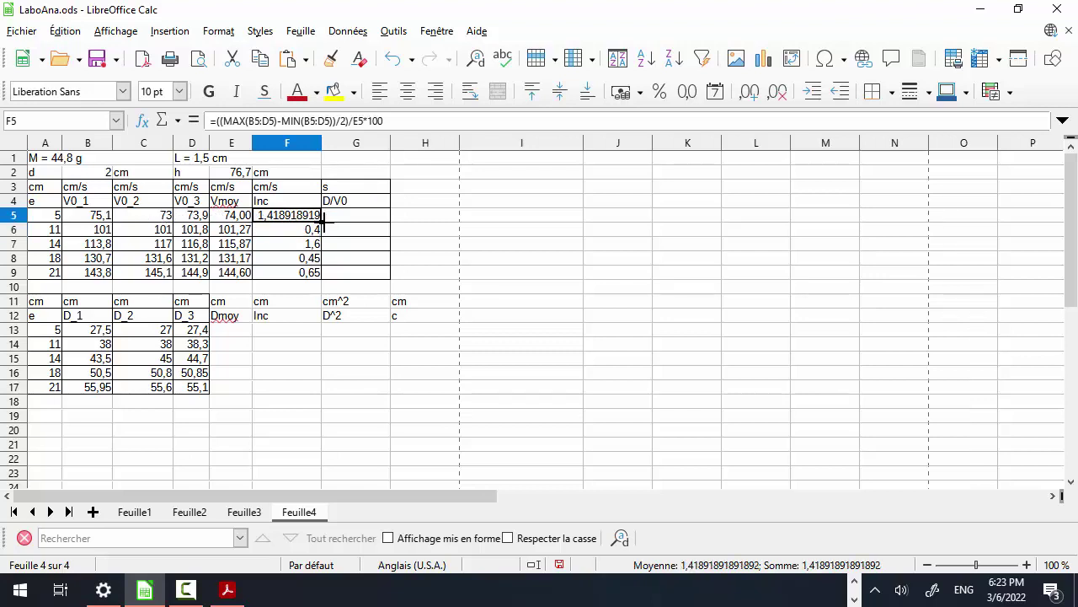
drag(321, 222, 321, 275)
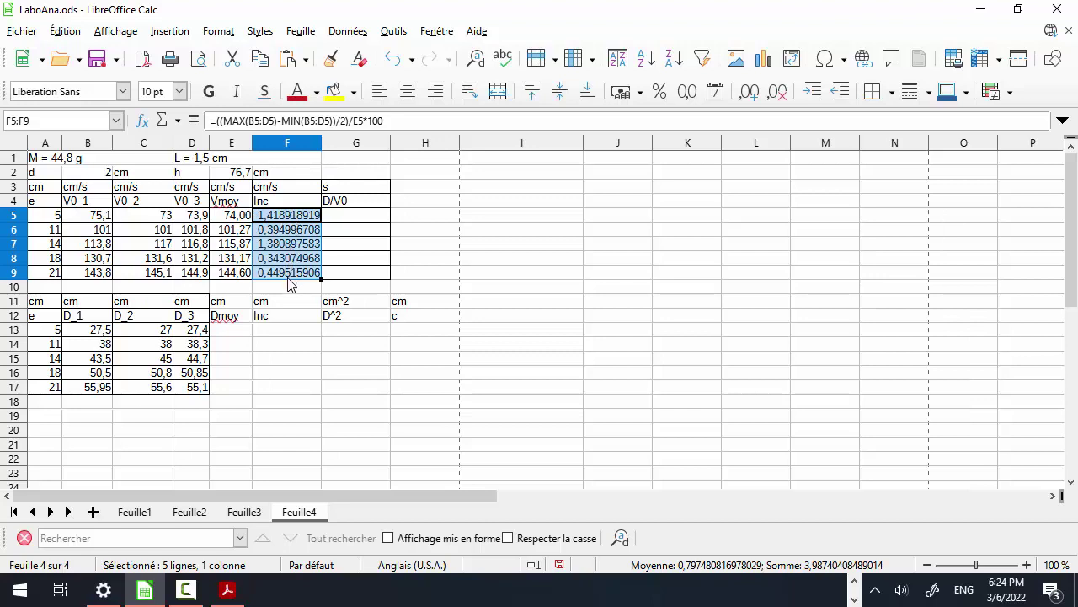
click(434, 161)
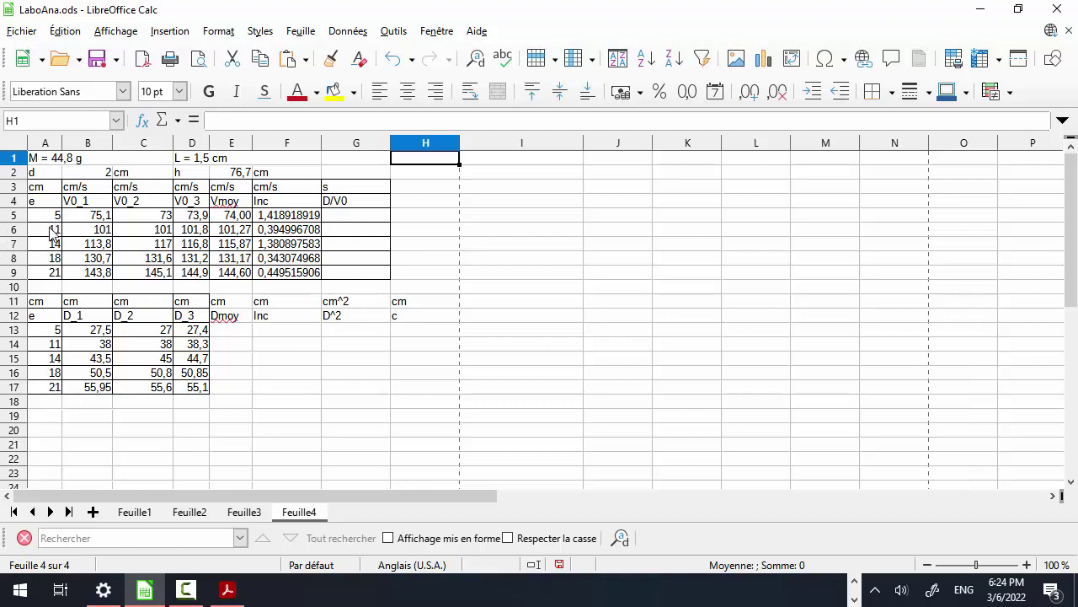
click(348, 221)
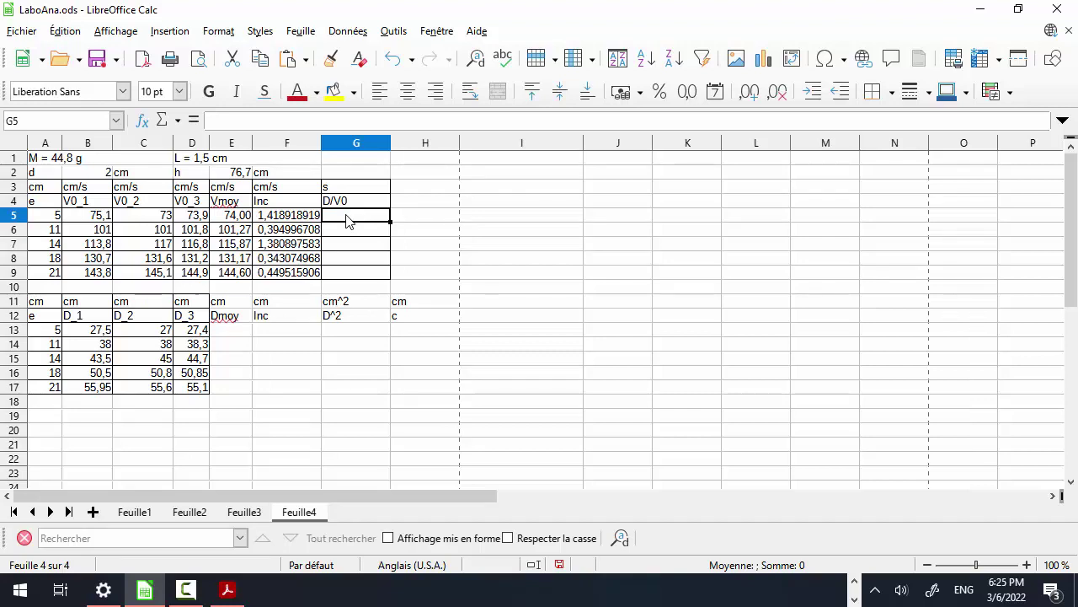
text(=)
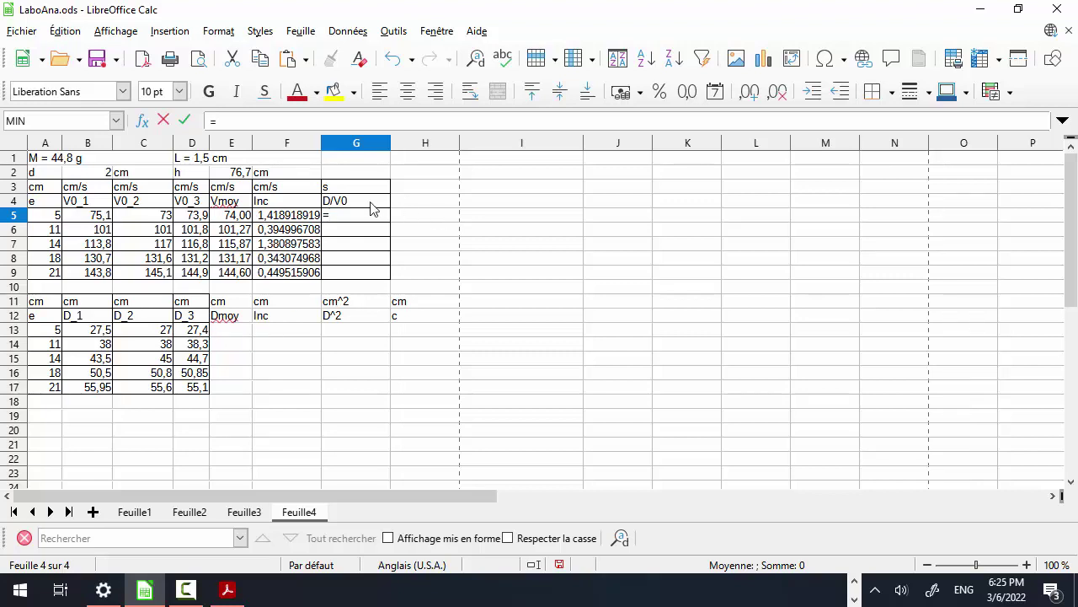
key(BackSpace)
click(287, 345)
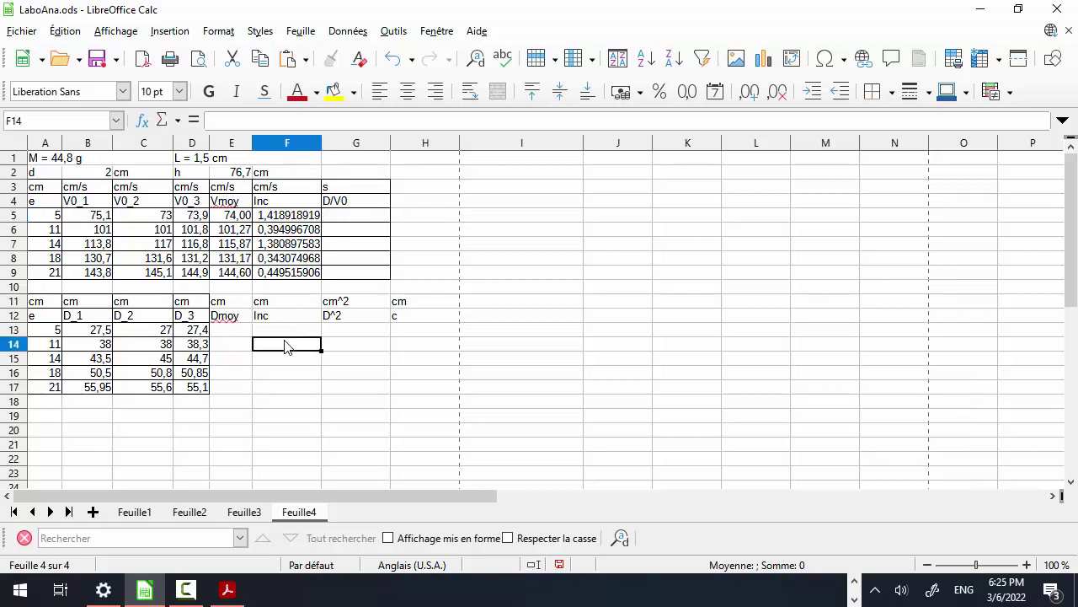
Calculate the mean distance in cell E13 with the formula =MOYENNE(B13:D13)
click(226, 335)
text(=)
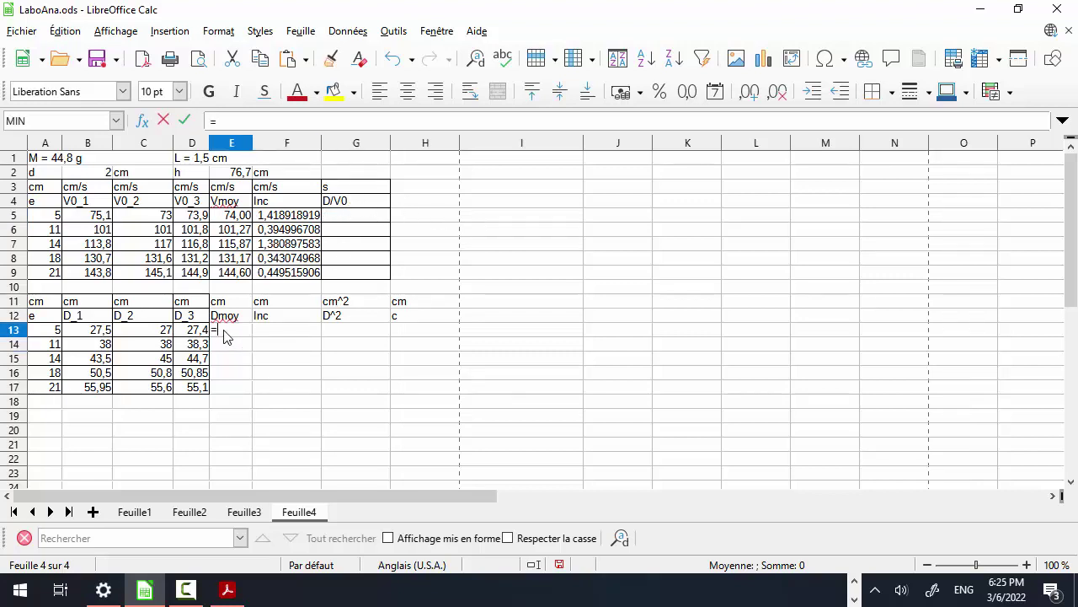
click(115, 120)
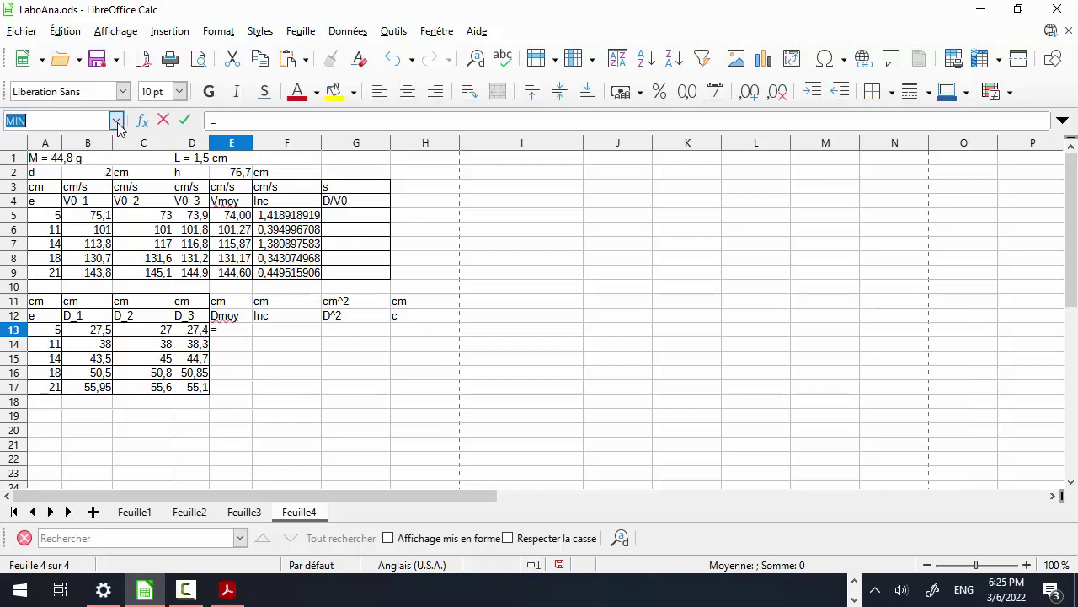
click(72, 167)
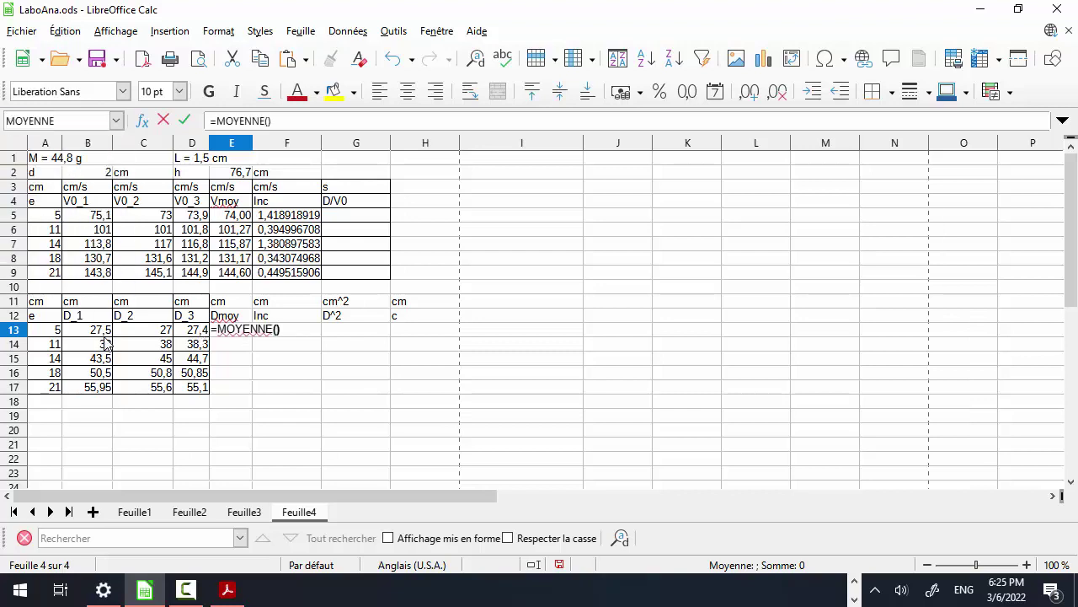
drag(99, 330, 194, 333)
key(Return)
Copy the mean distance formula from cell E13 down through E17
click(245, 329)
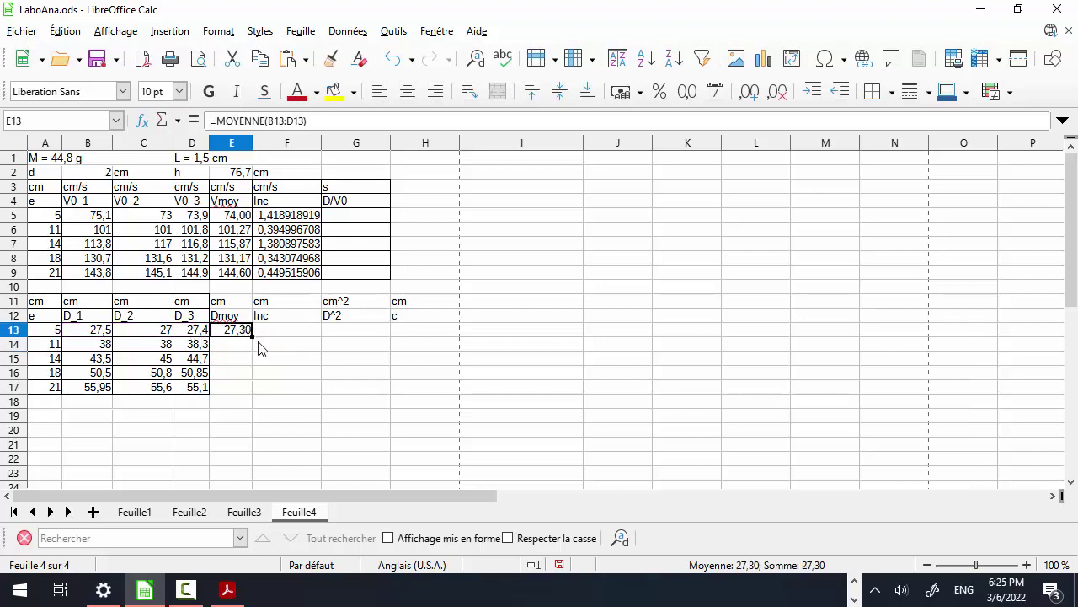
drag(253, 336, 246, 390)
click(257, 405)
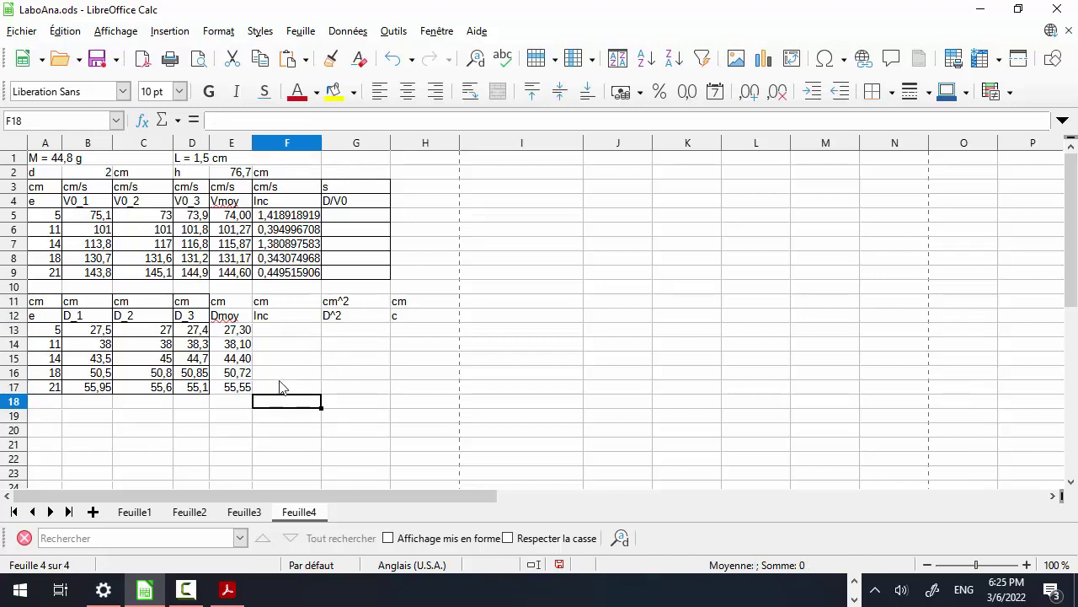
click(225, 404)
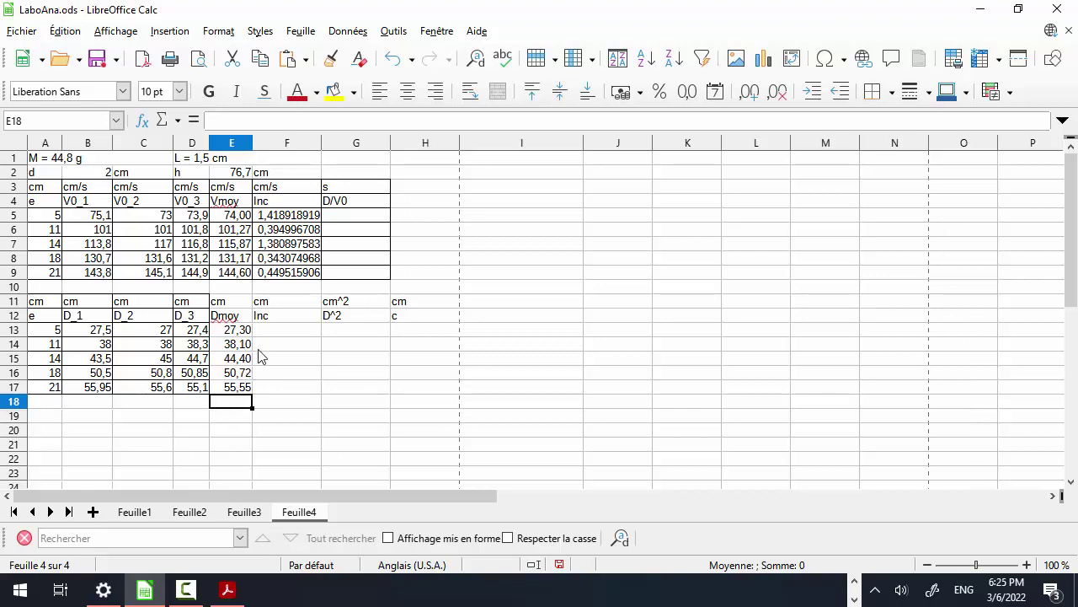
Calculate the D/V0 ratio in cell G5 with =E13/E5 and copy the formula down through G9
click(359, 217)
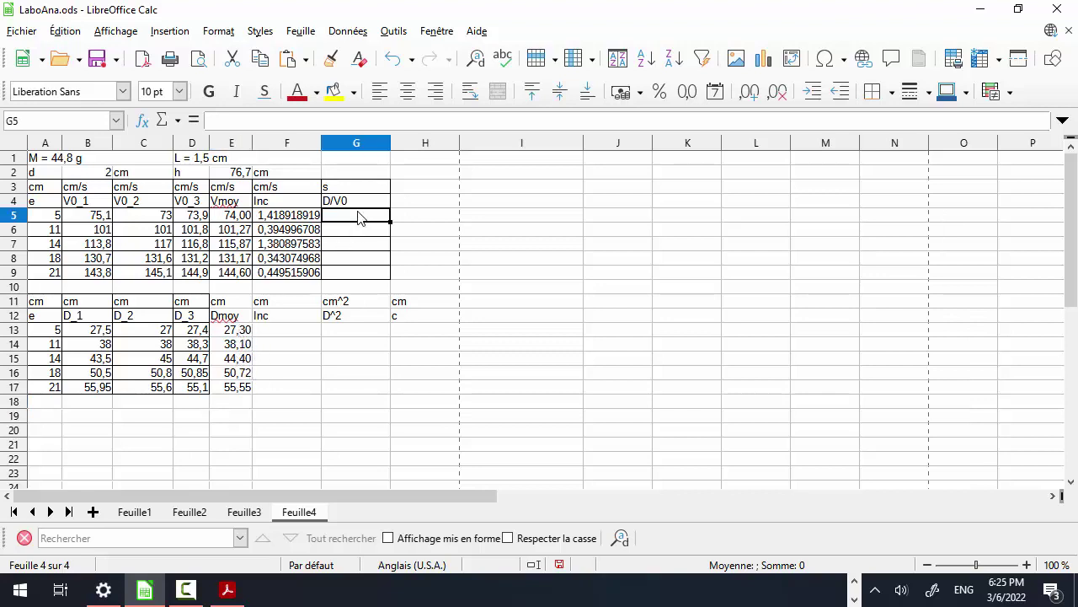
text(=)
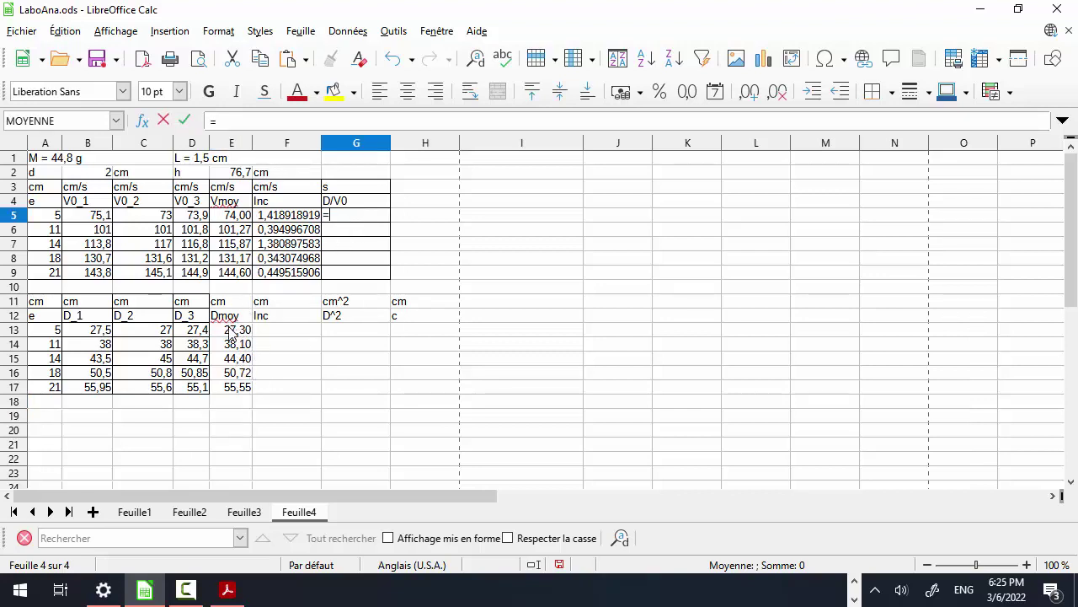
click(233, 331)
text(/)
click(227, 218)
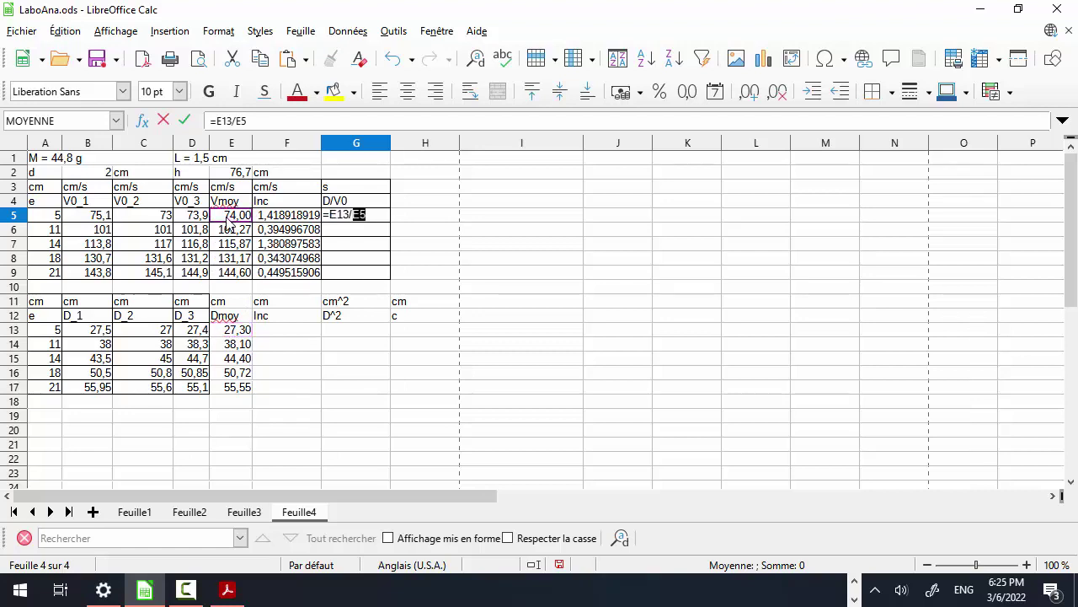
key(Return)
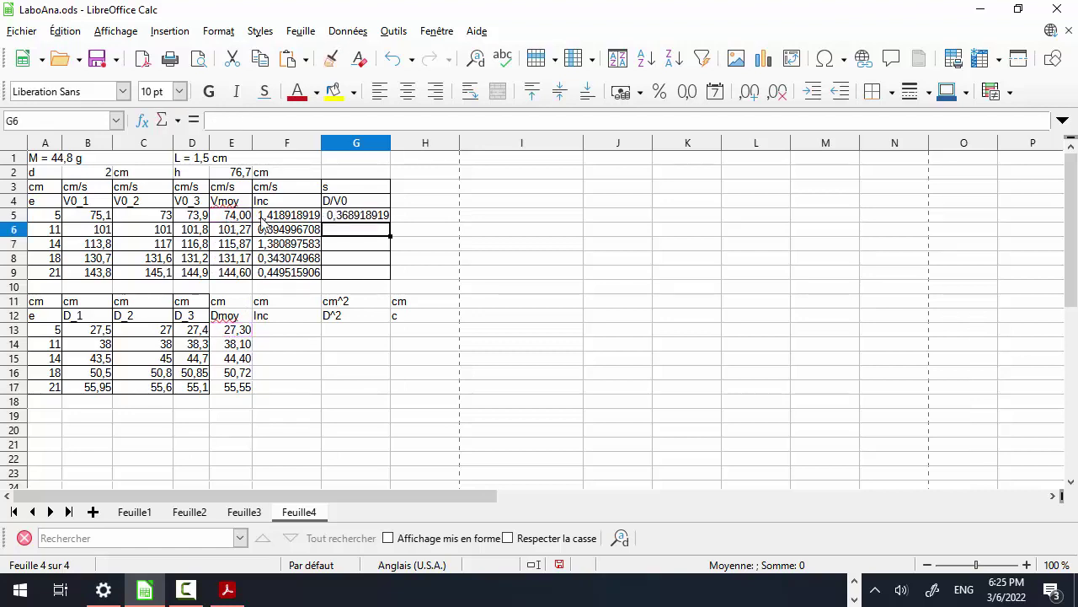
click(364, 218)
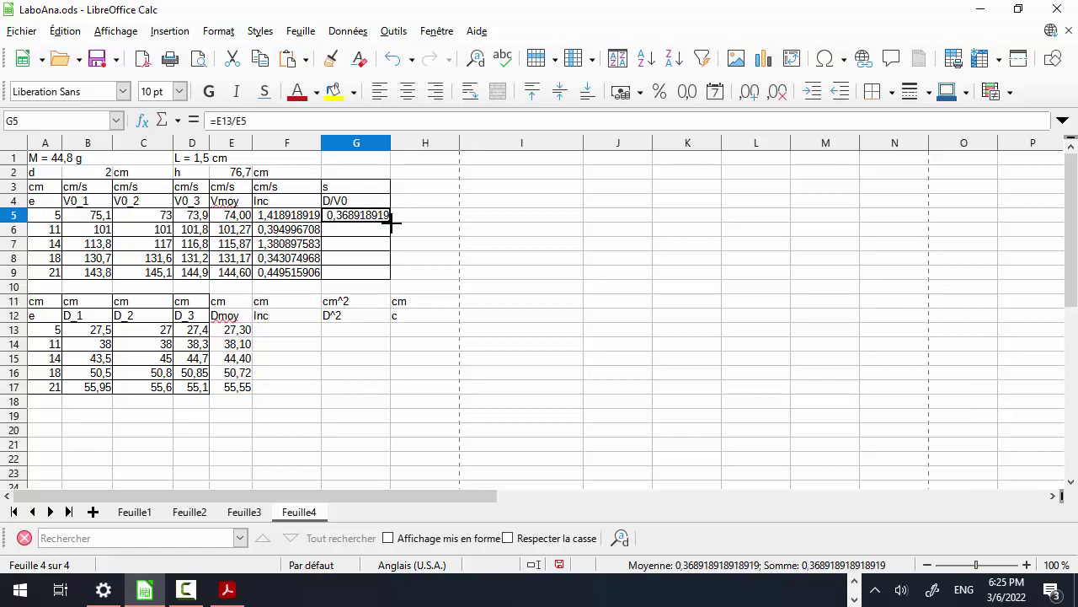
drag(390, 221, 385, 278)
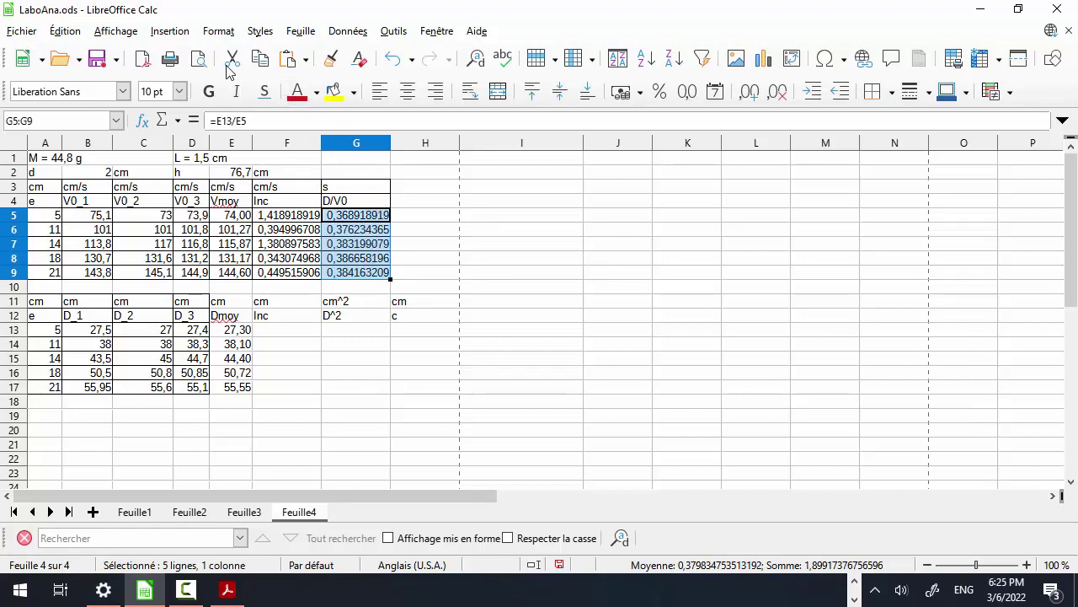
Enlarge the sheet view to 200 % to examine the D/V0 values, and return it to 100 %
click(112, 32)
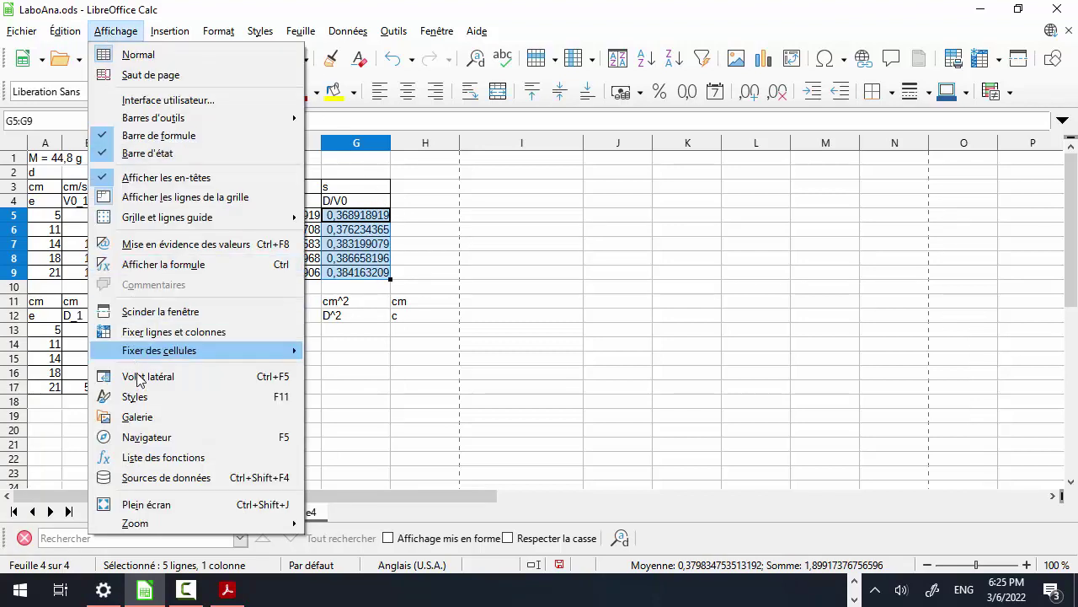
mouse_move(149, 523)
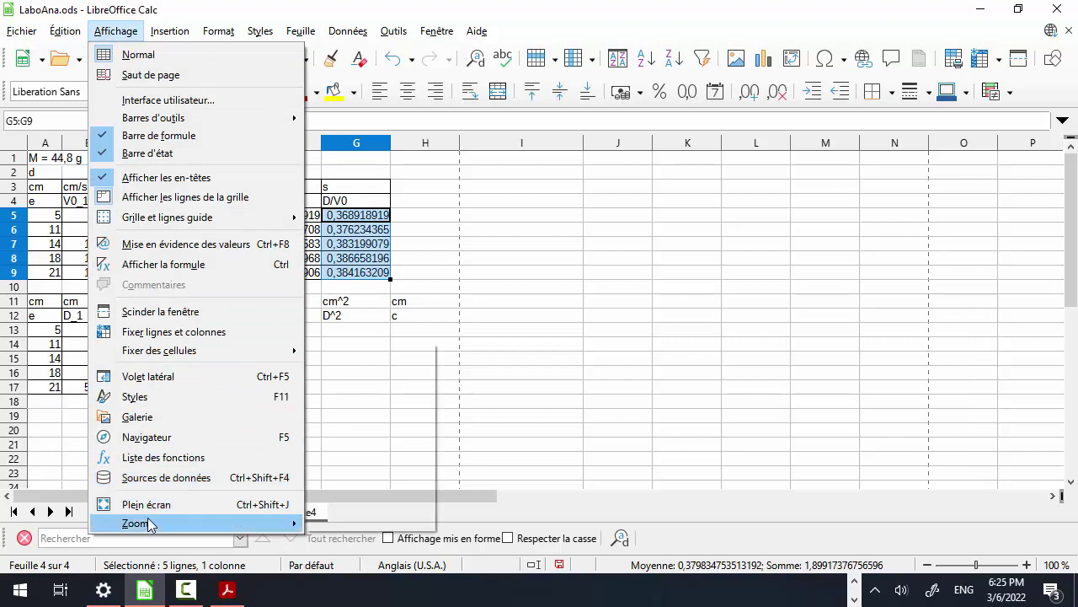
click(354, 493)
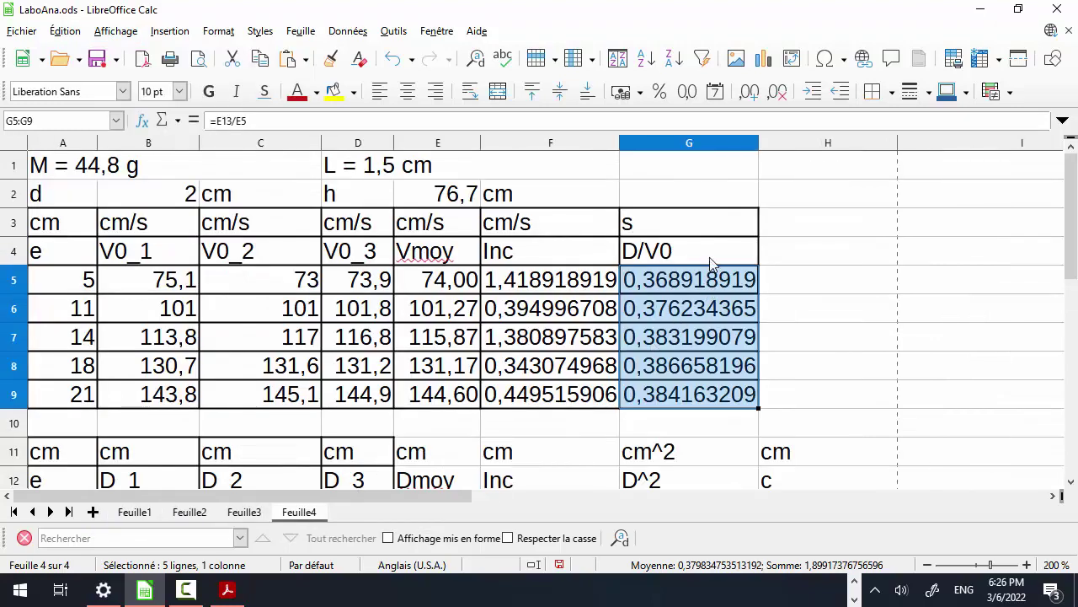
click(798, 337)
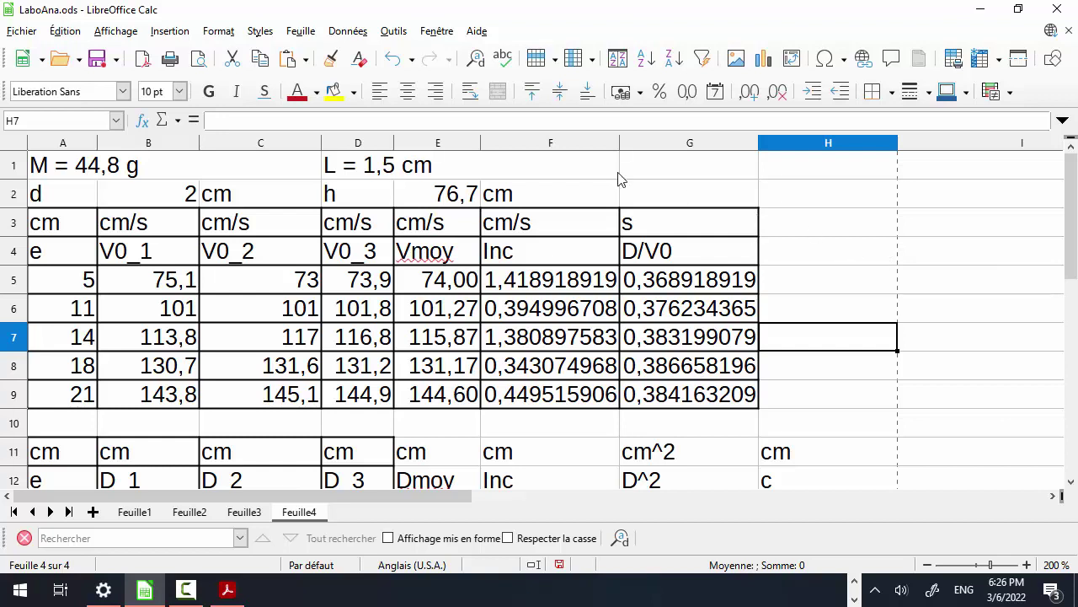
click(116, 30)
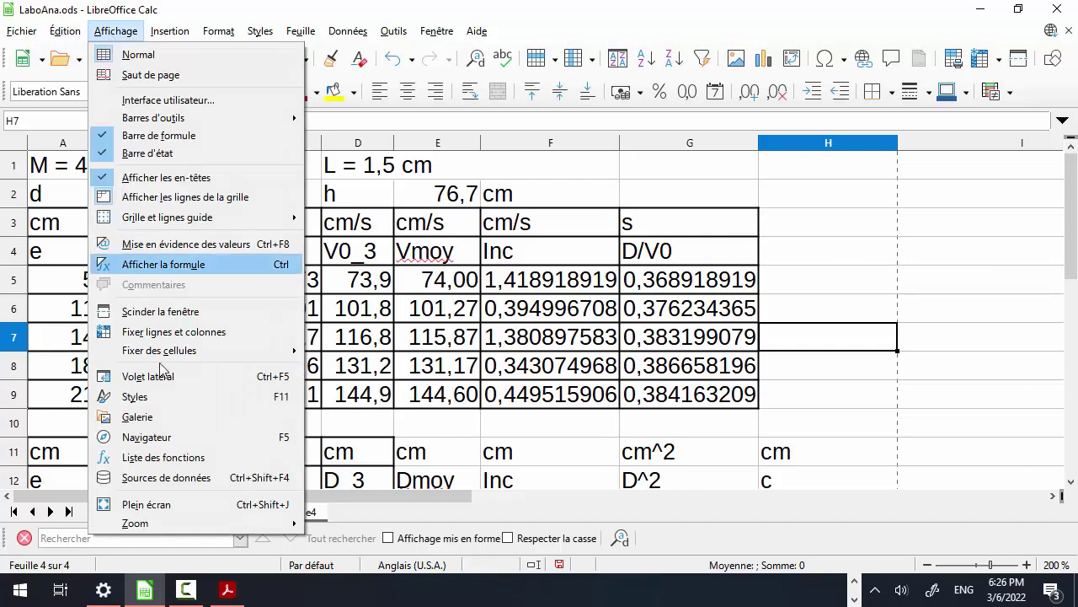
mouse_move(173, 524)
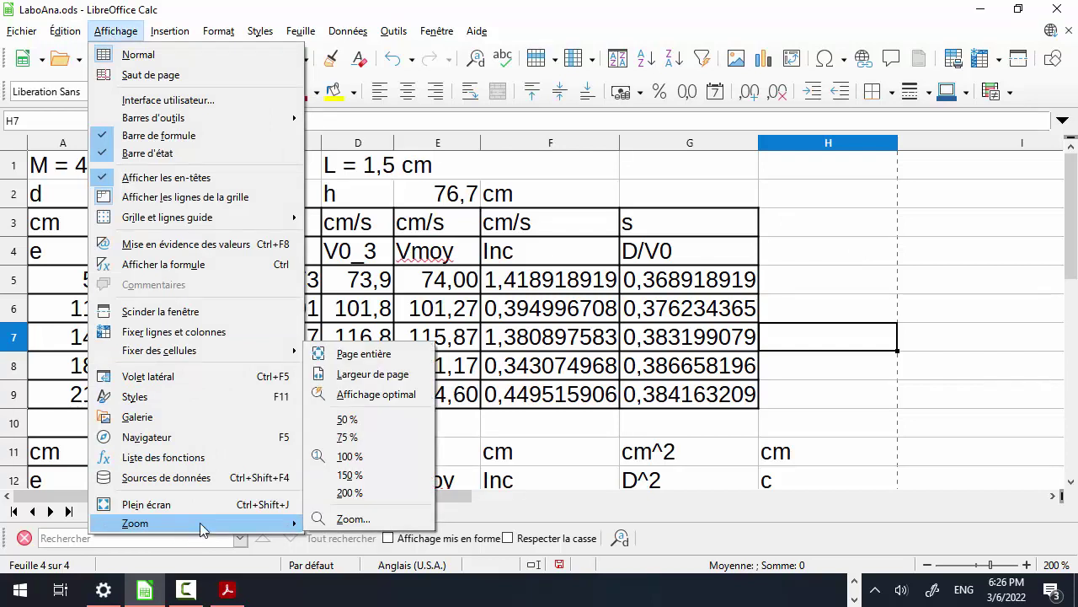
click(353, 458)
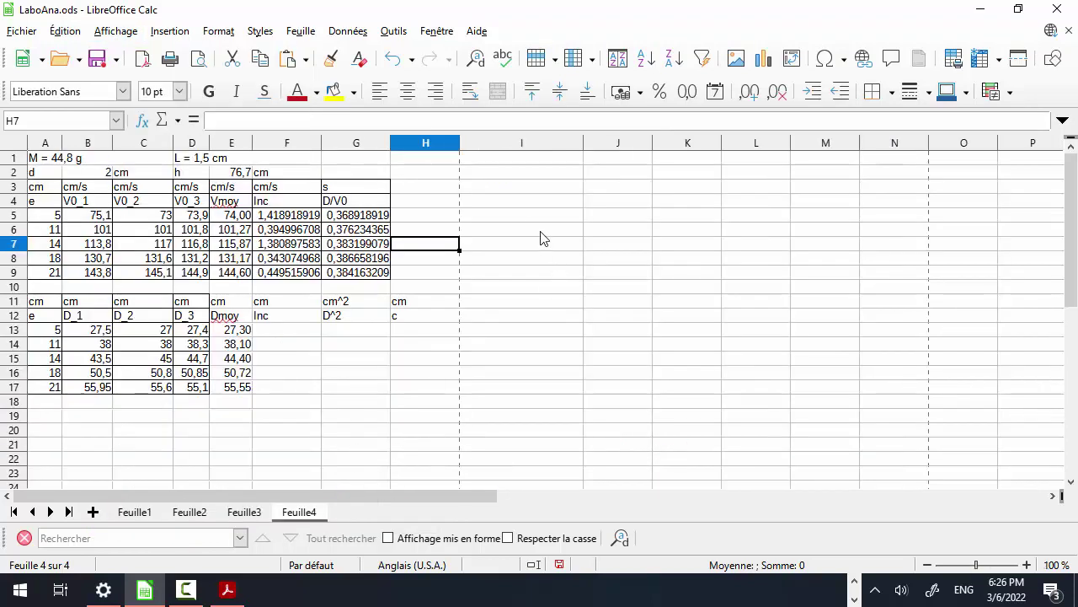
Insert an empty chart with the default column type and place it beside the tables, over columns I to O
click(515, 204)
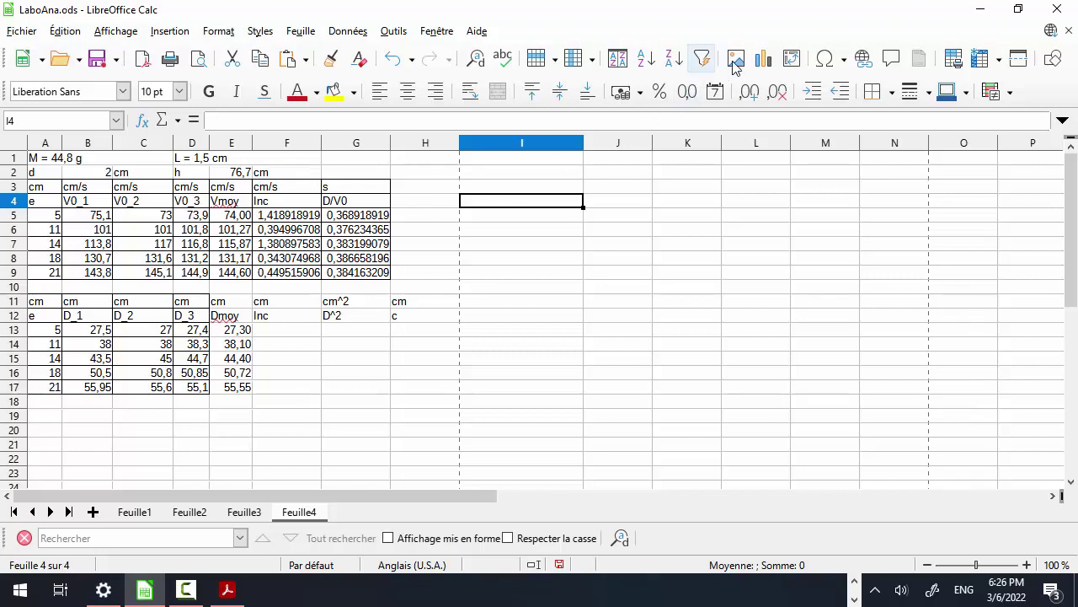
click(763, 59)
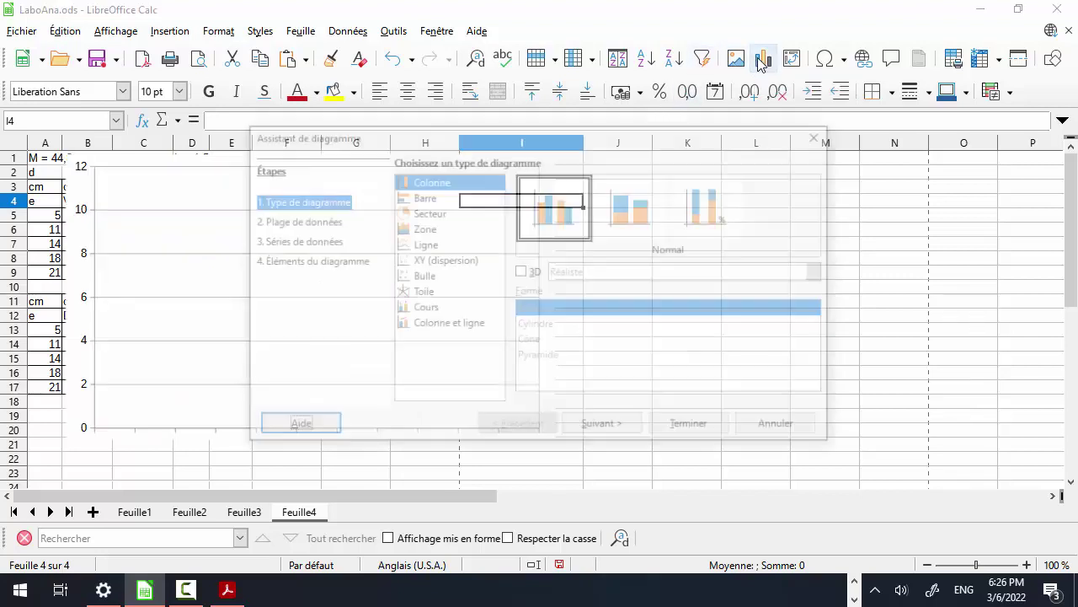
click(696, 434)
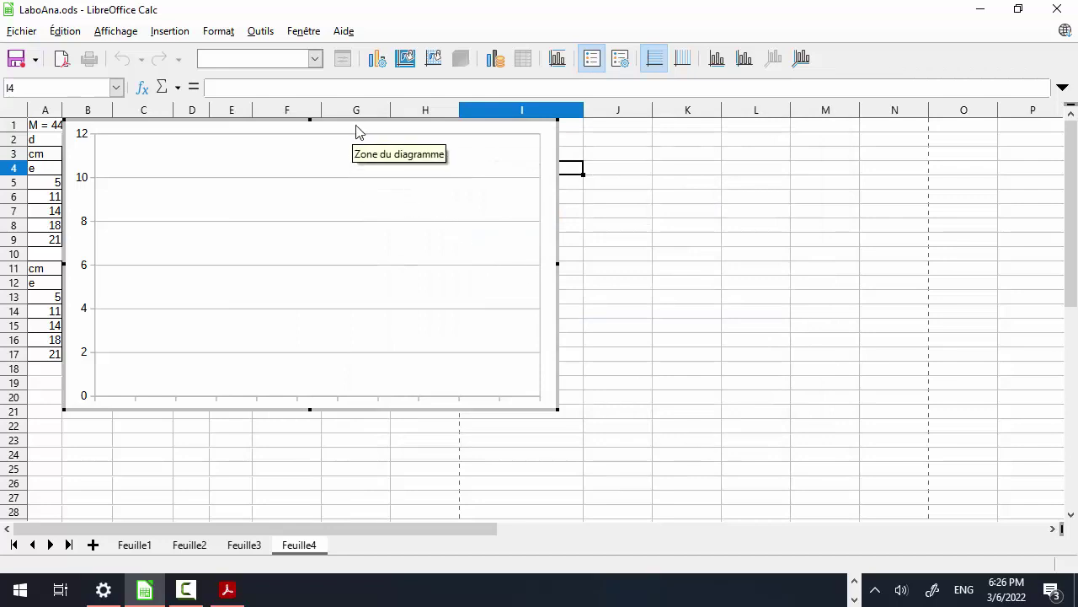
drag(356, 119, 741, 135)
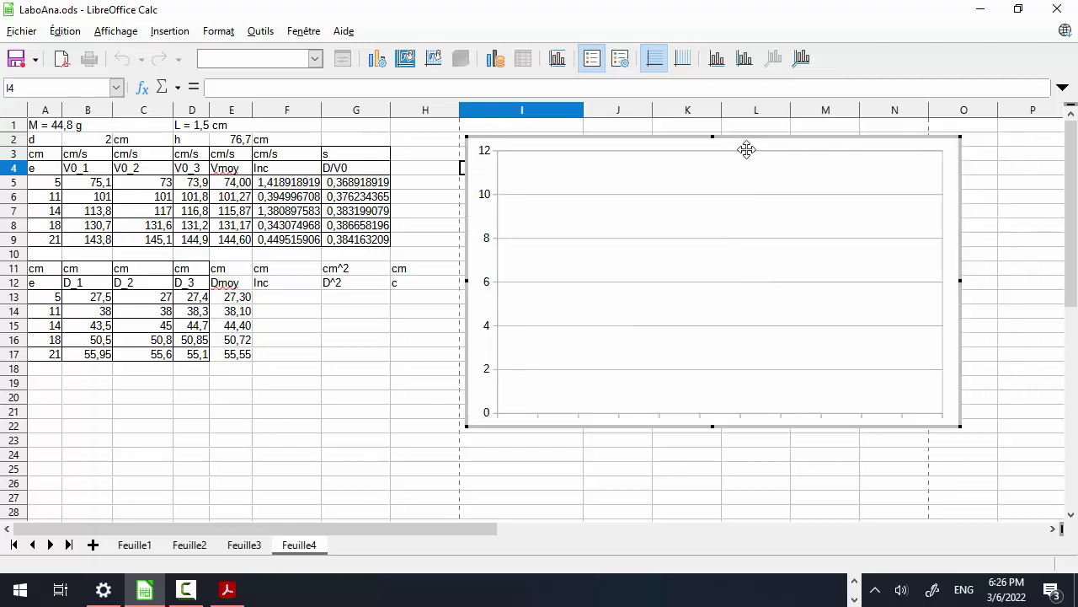
Change the chart type to XY (dispersion) with points only
right_click(716, 259)
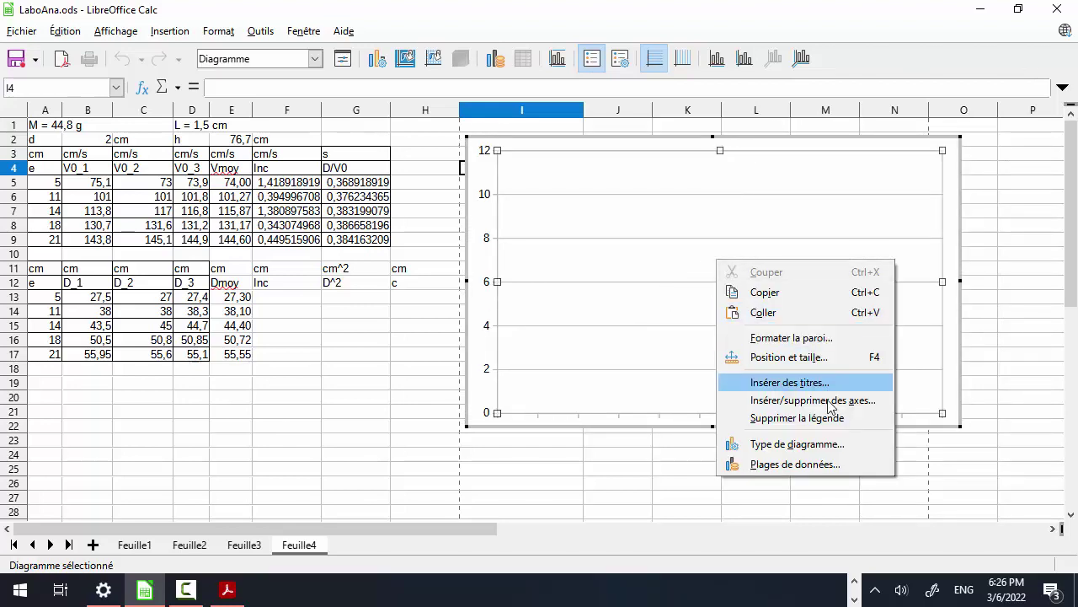
click(809, 444)
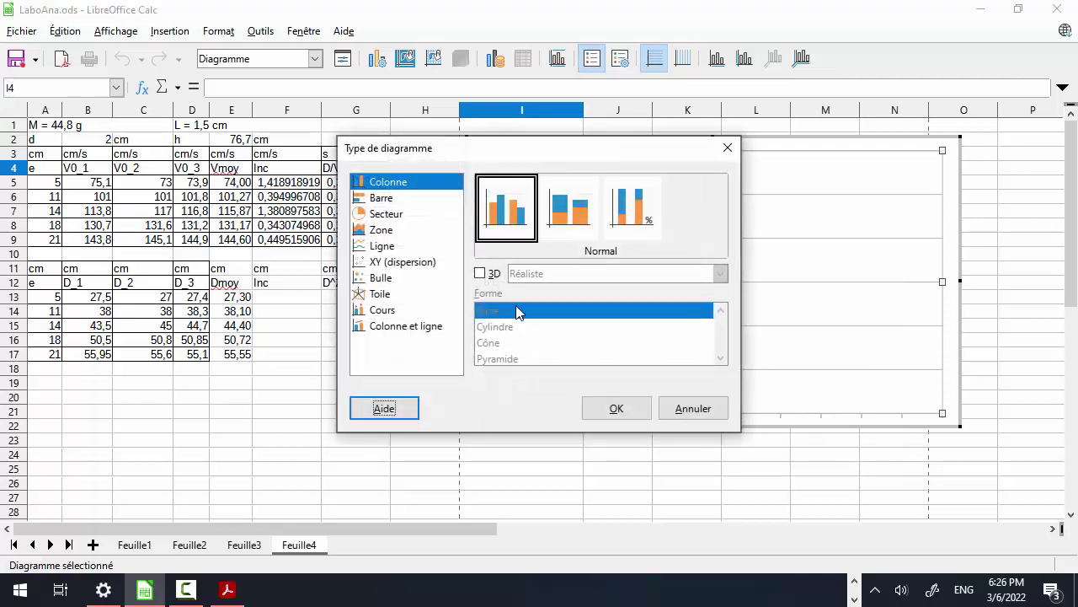
click(416, 264)
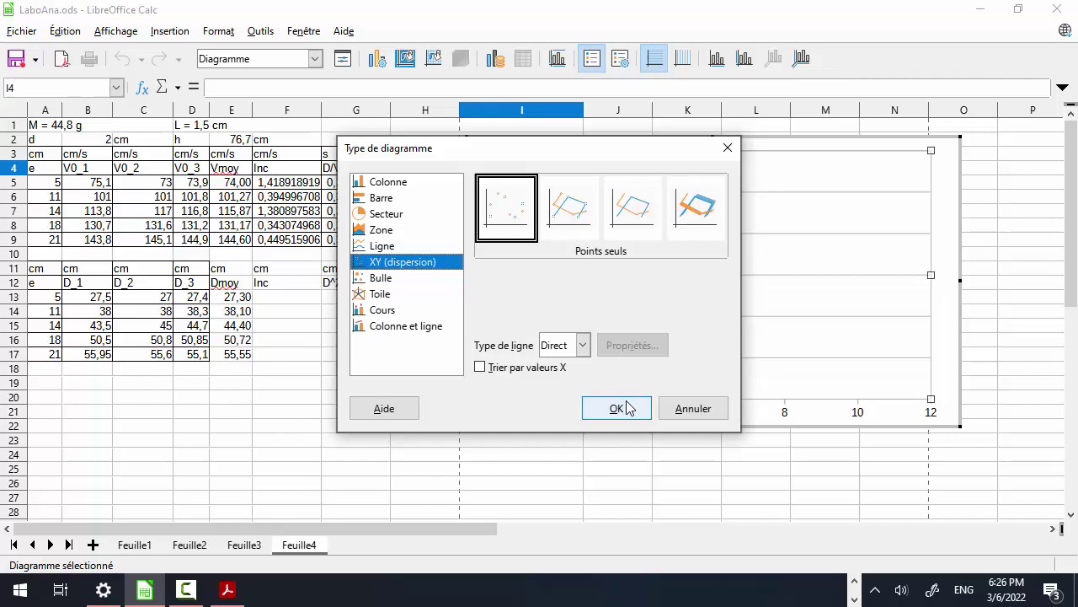
click(617, 408)
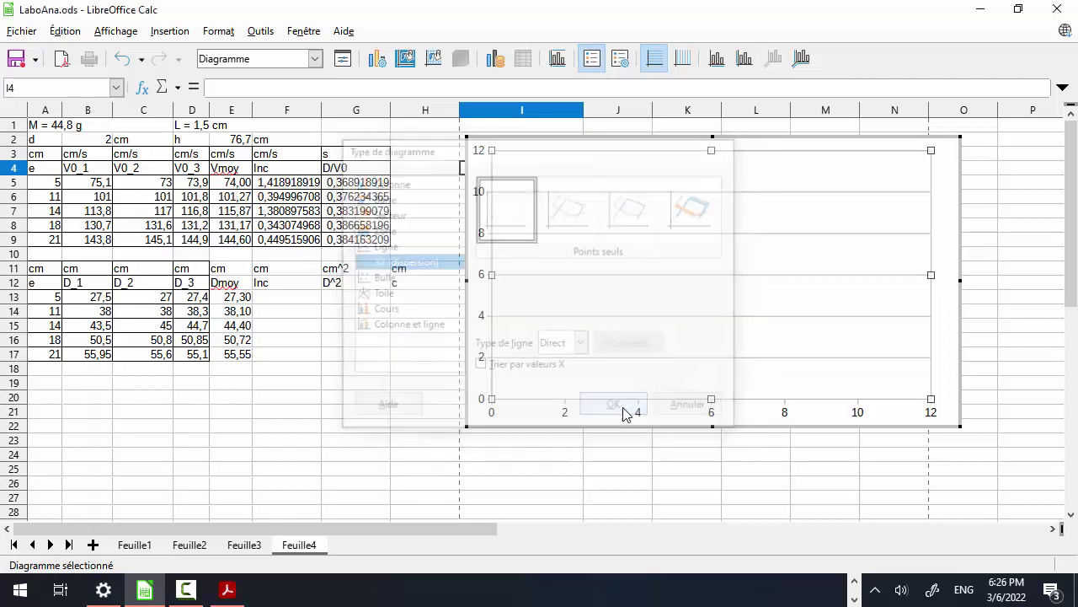
Add a data series to the chart and take its name from the Dmoy header in $Feuille4.$E$12
right_click(709, 297)
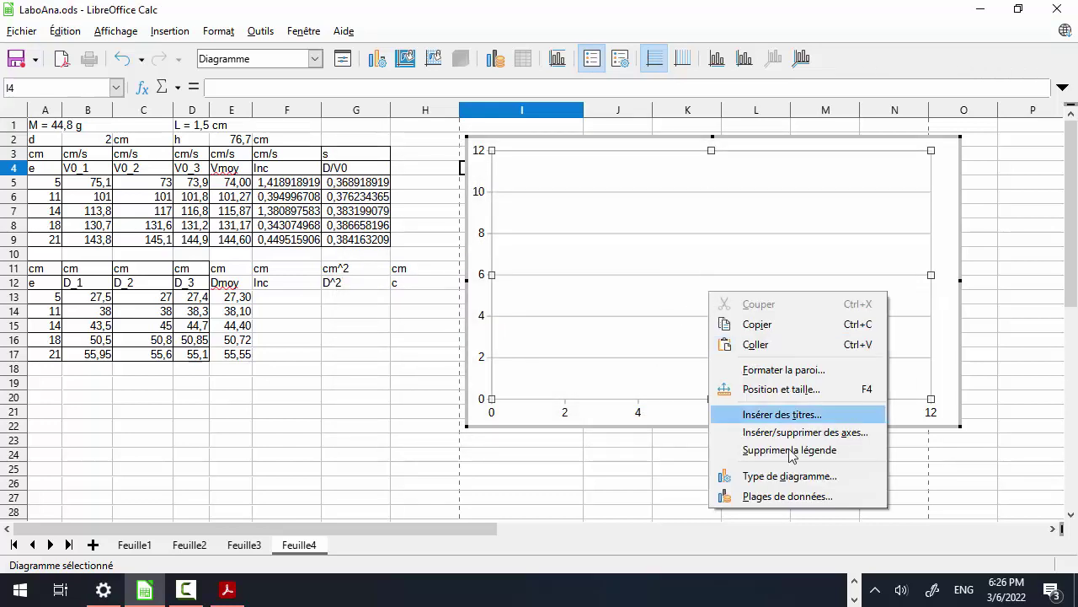
click(787, 496)
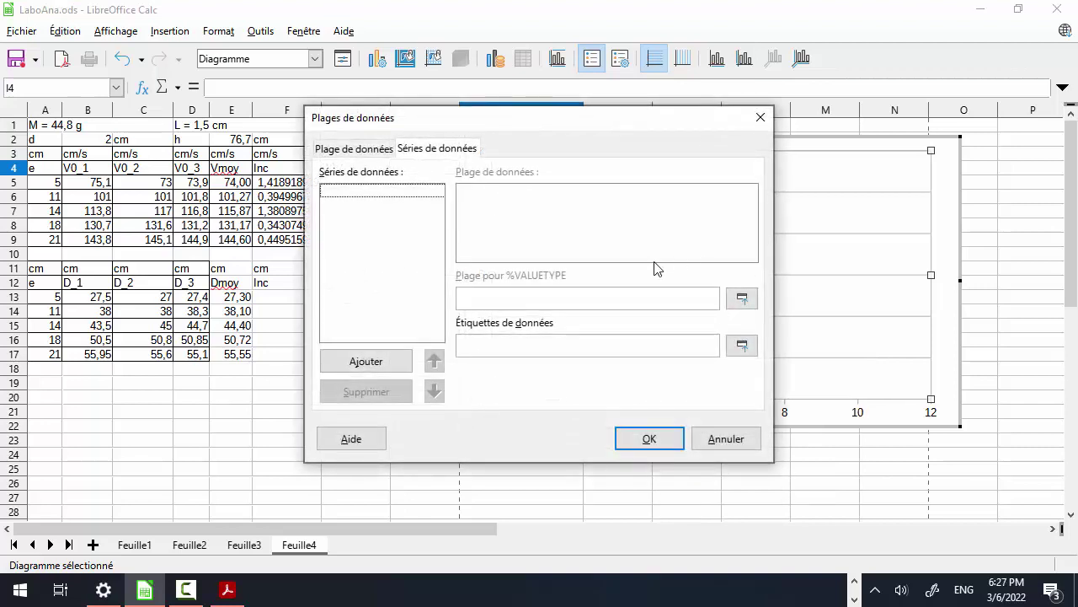
click(366, 360)
click(335, 193)
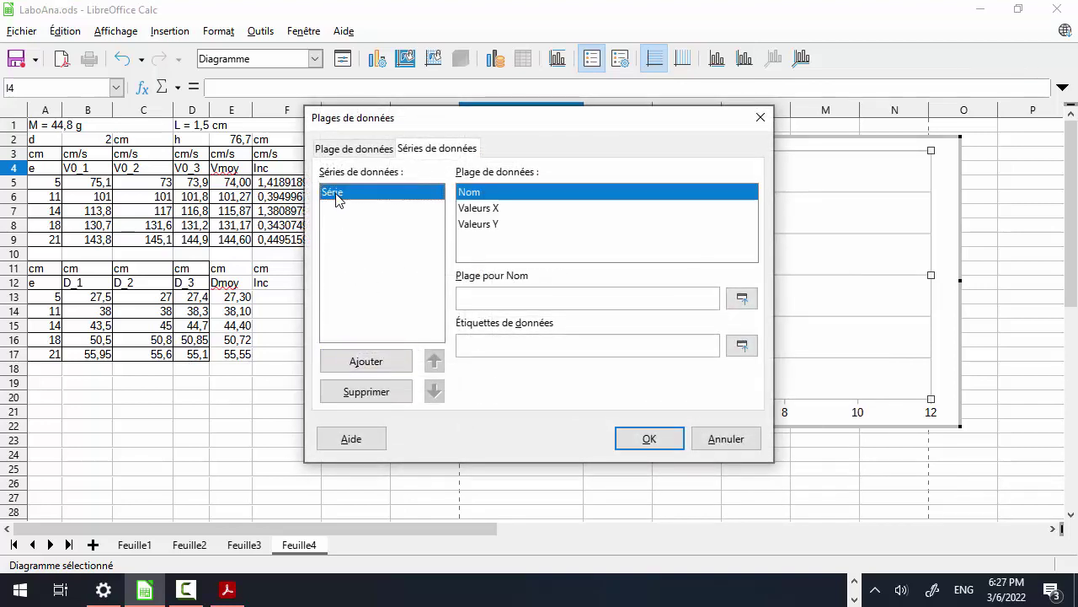
click(741, 300)
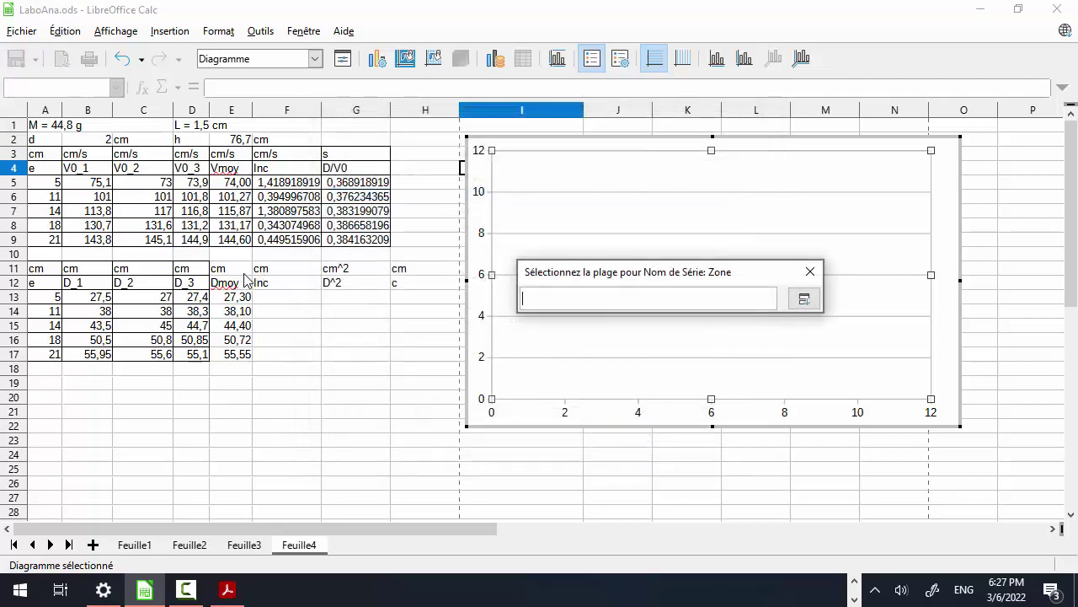
click(232, 287)
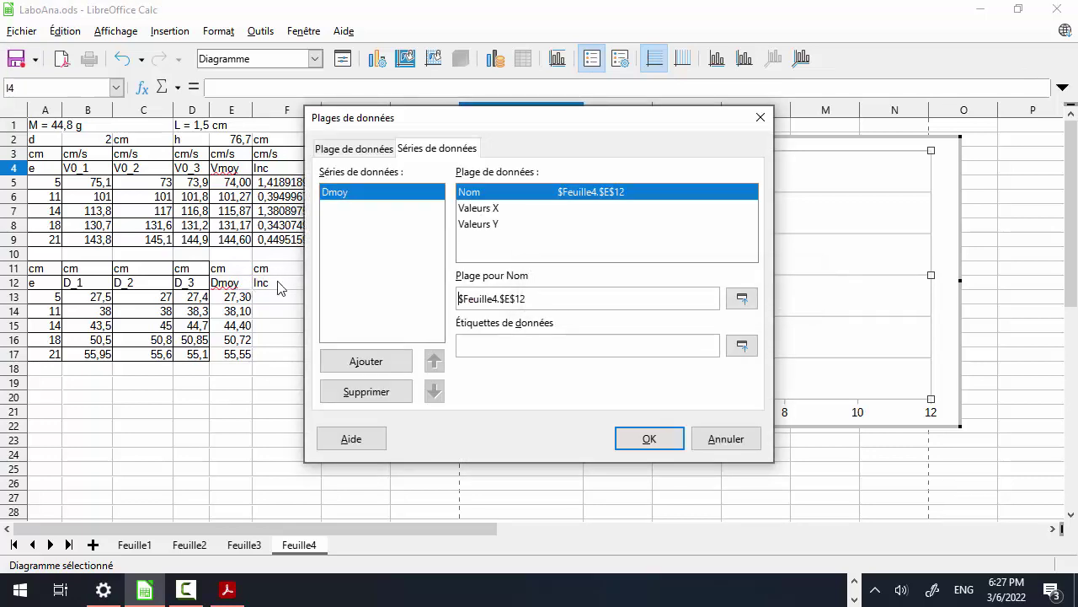
Set the X values of the Dmoy series to the mean velocities in $Feuille4.$E$5:$E$9
click(500, 209)
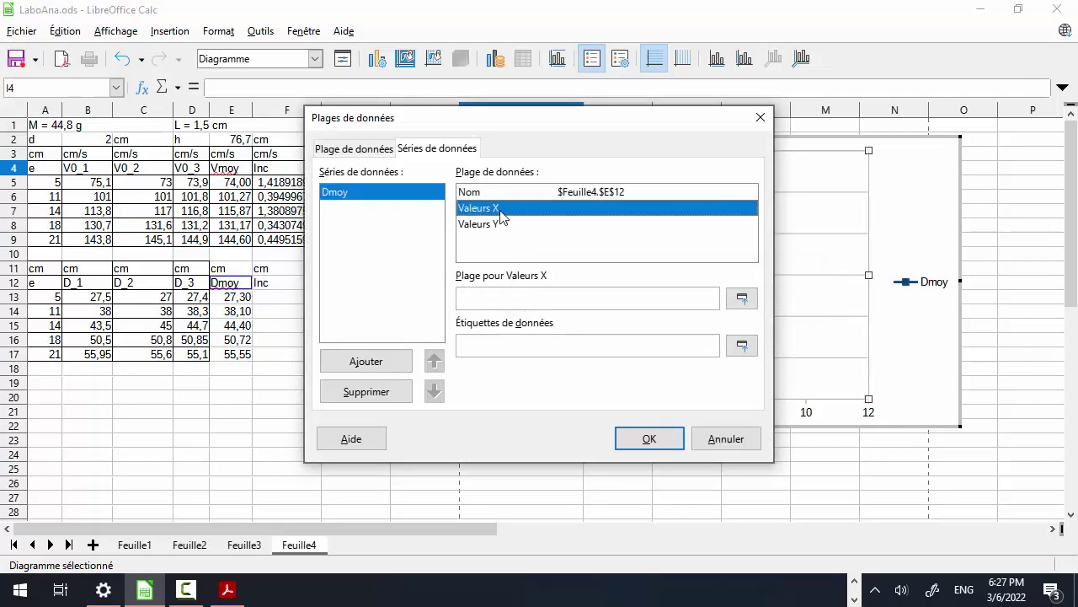
click(742, 301)
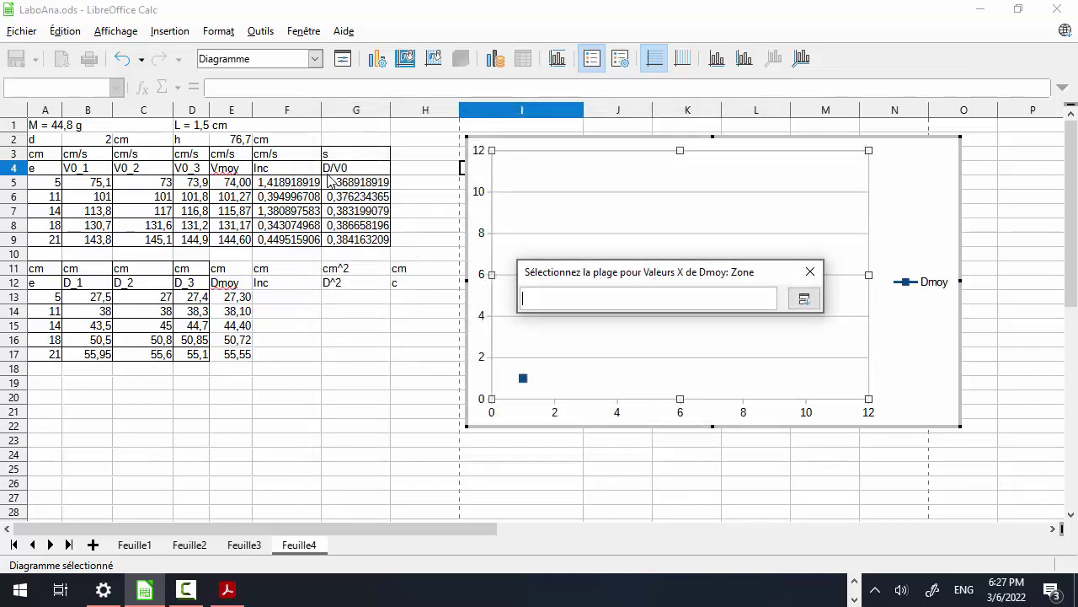
click(235, 185)
drag(234, 190, 234, 242)
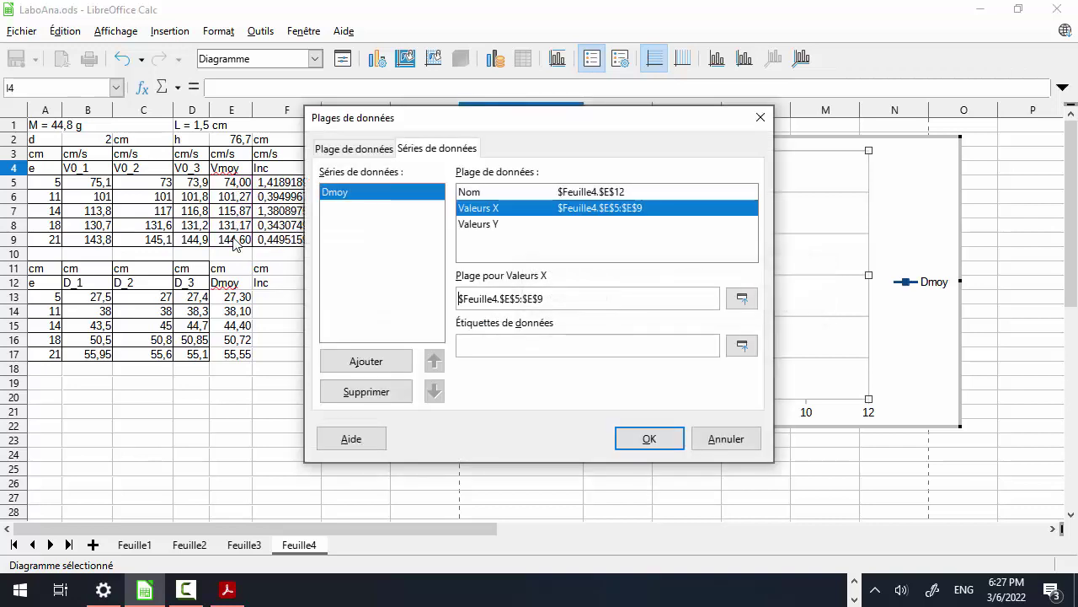
Set the Y values of the Dmoy series to the mean distances in $Feuille4.$E$13:$E$17 and apply the data ranges
click(479, 225)
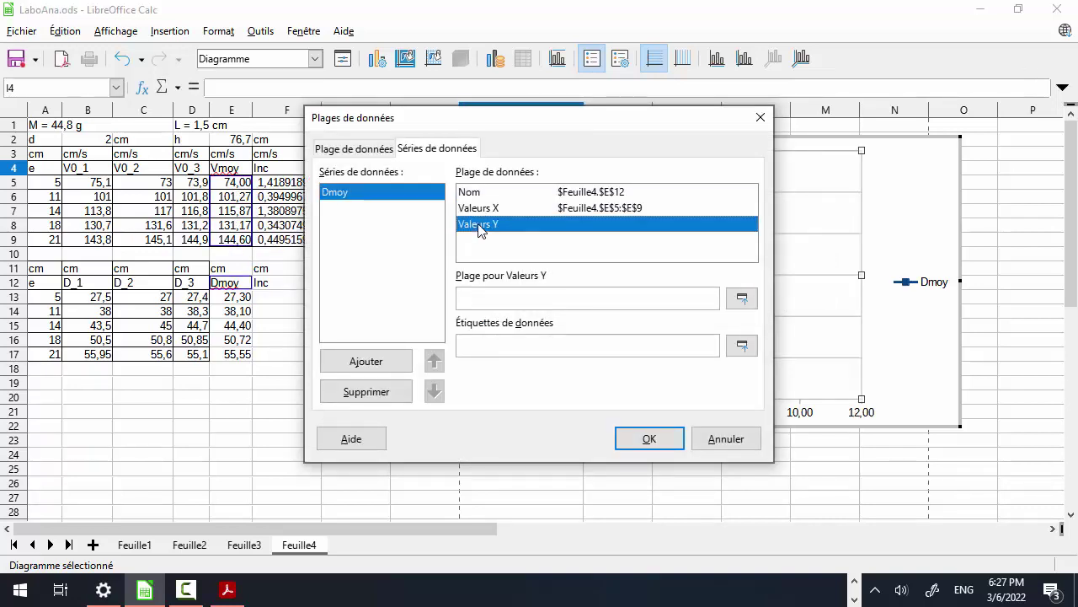
click(741, 300)
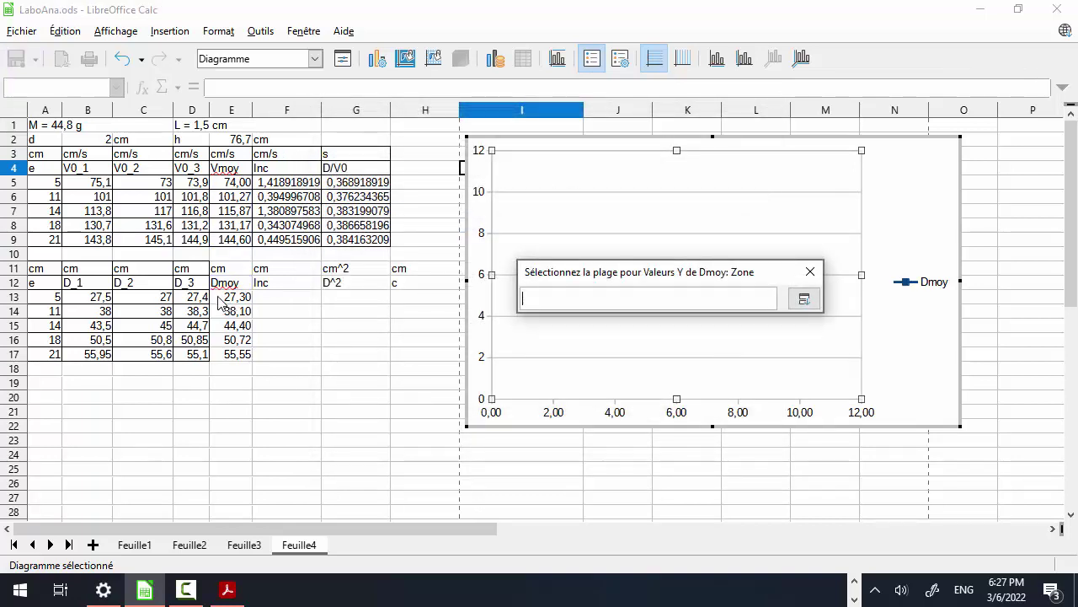
drag(222, 303, 235, 356)
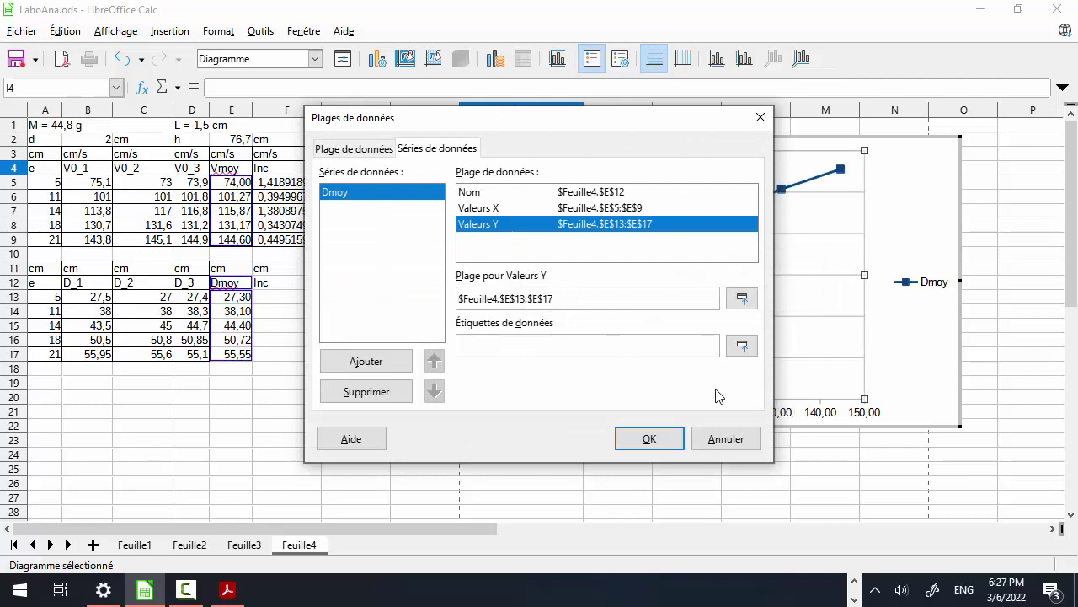
click(650, 439)
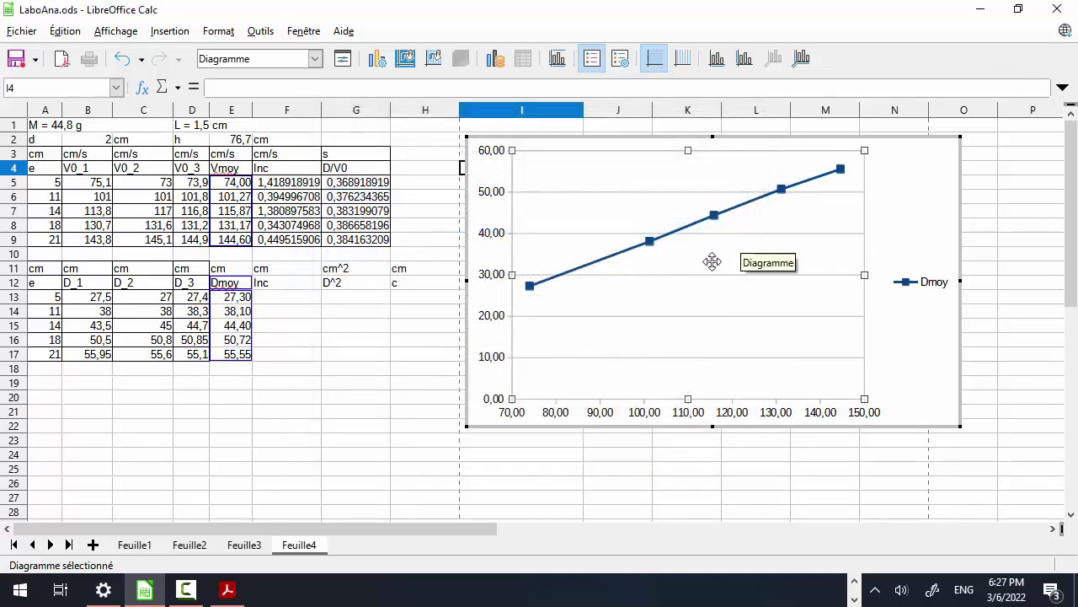
Change the XY (dispersion) chart to the points-only subtype so that no line connects the data points
right_click(681, 294)
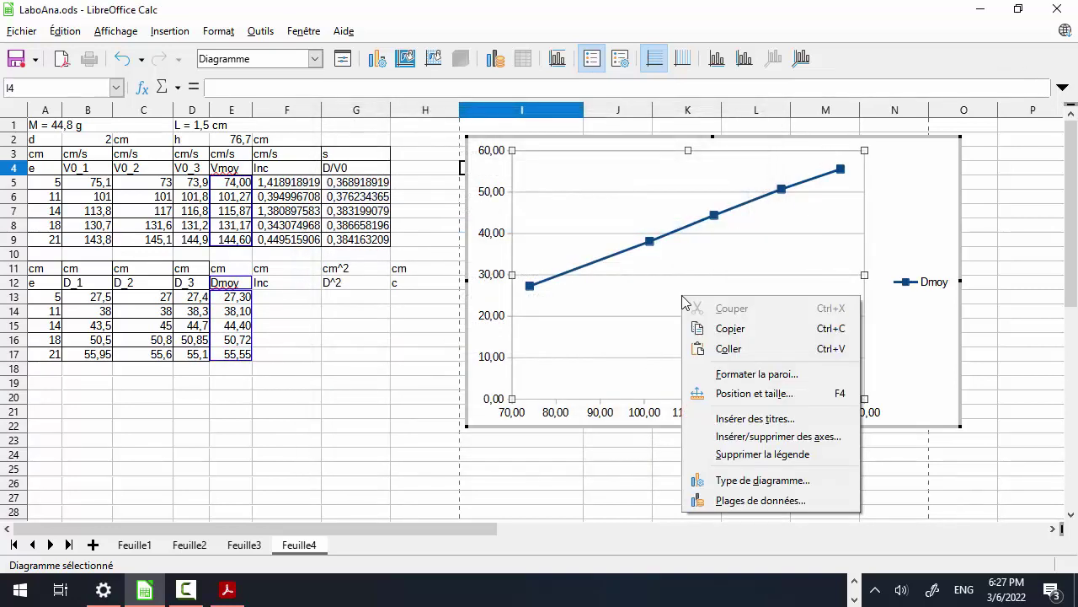
click(773, 492)
click(533, 243)
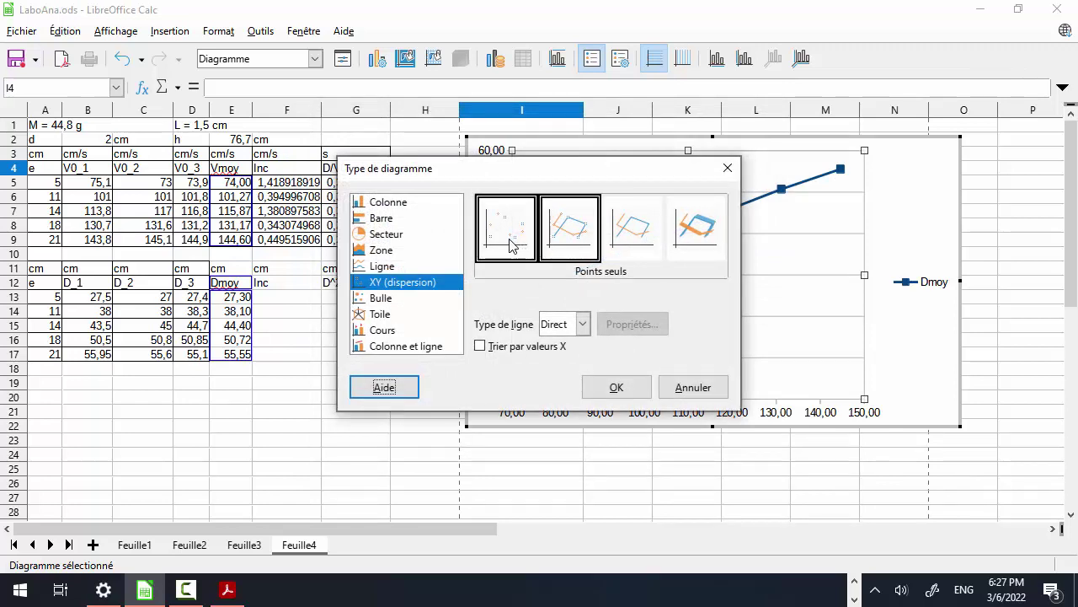
click(621, 386)
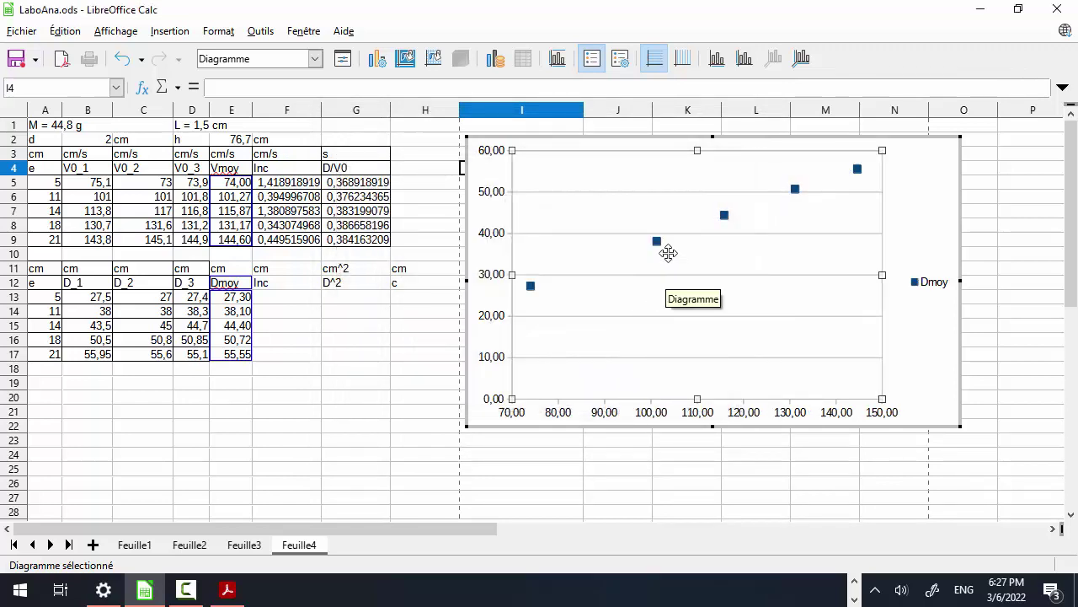
Reduce the width and height of the Dmoy series' point symbols, keeping their ratio
mouse_move(658, 243)
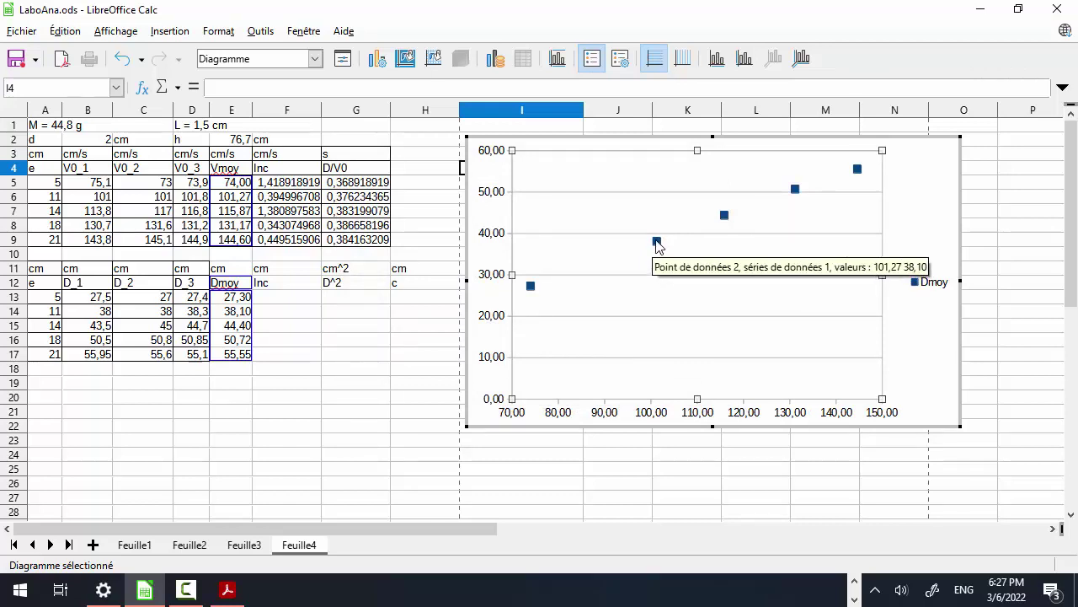
right_click(657, 244)
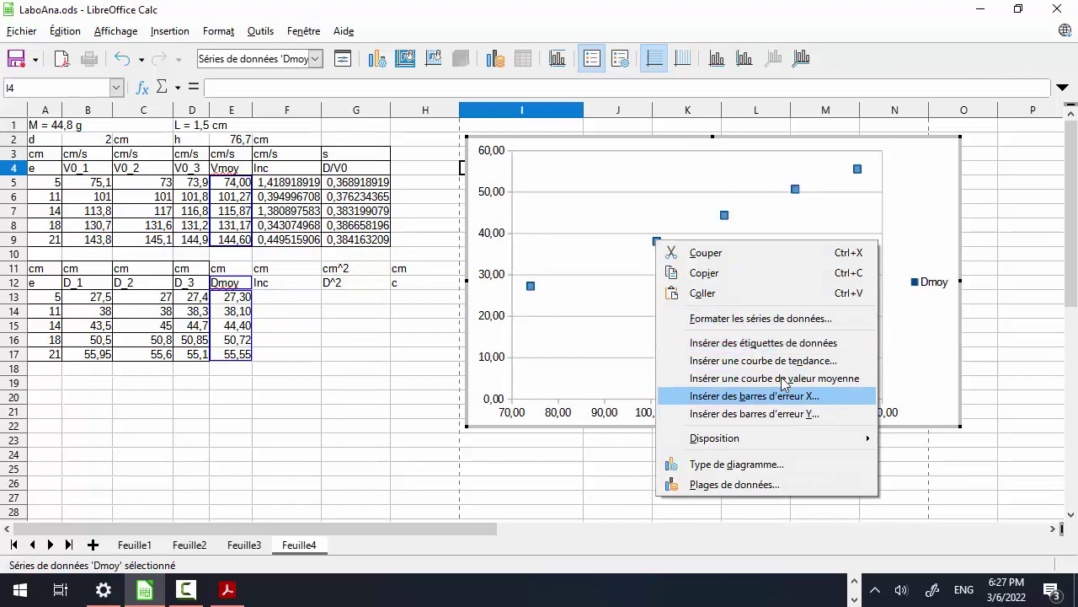
click(794, 325)
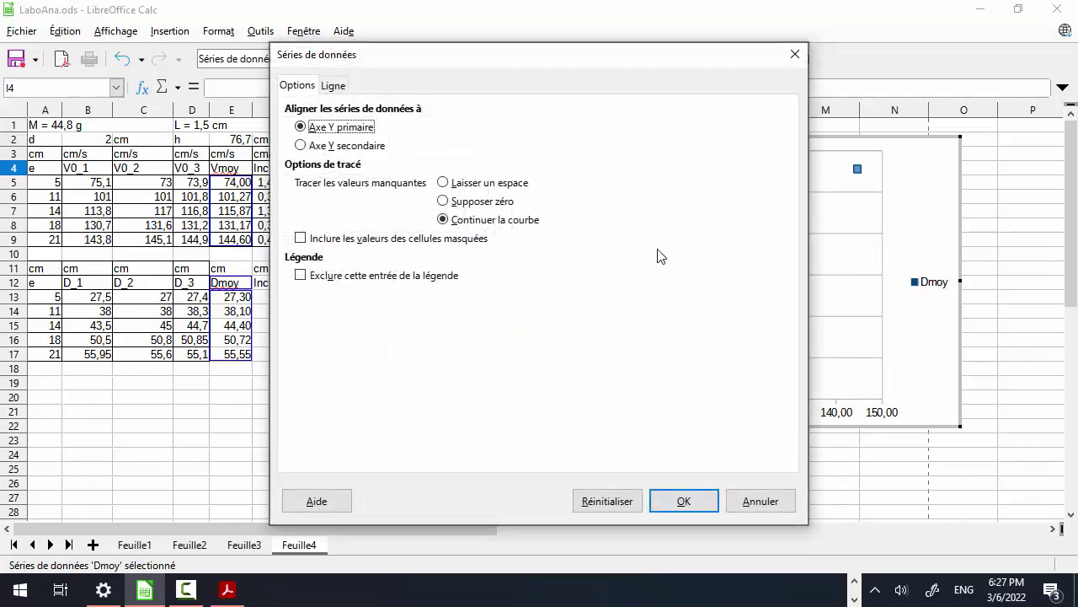
click(337, 85)
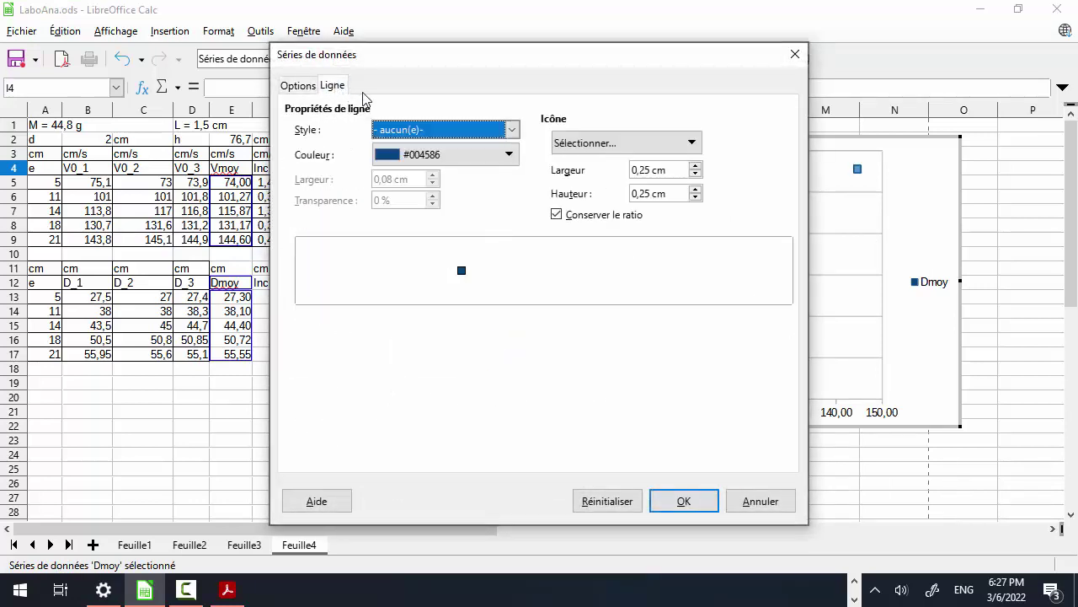
click(696, 198)
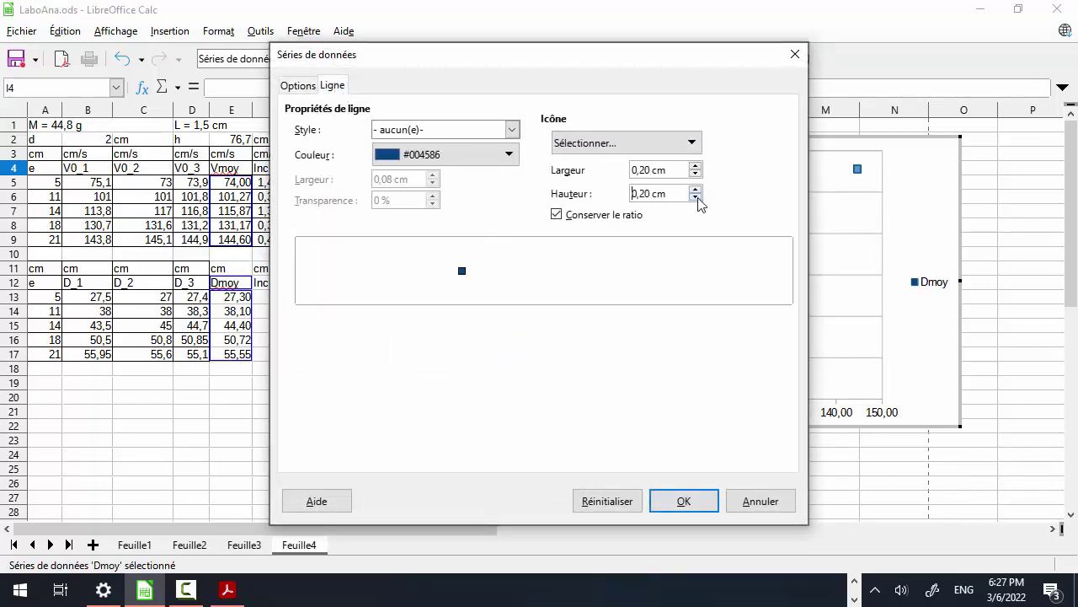
click(685, 503)
click(745, 361)
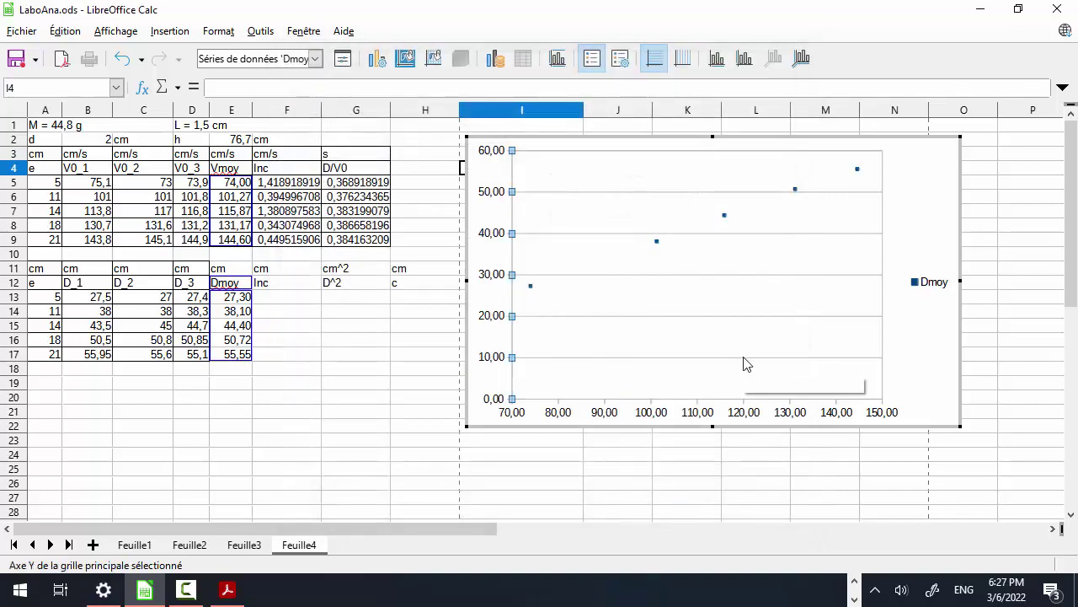
Insert a linear trend line for the Dmoy series, displaying its equation and the coefficient of determination (R²)
right_click(658, 244)
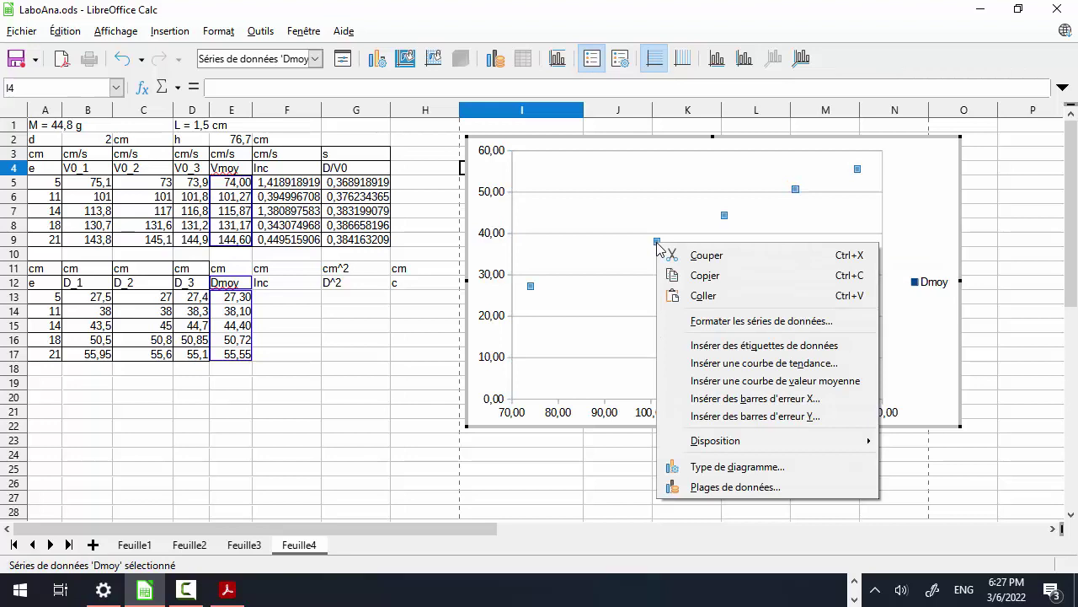
click(739, 364)
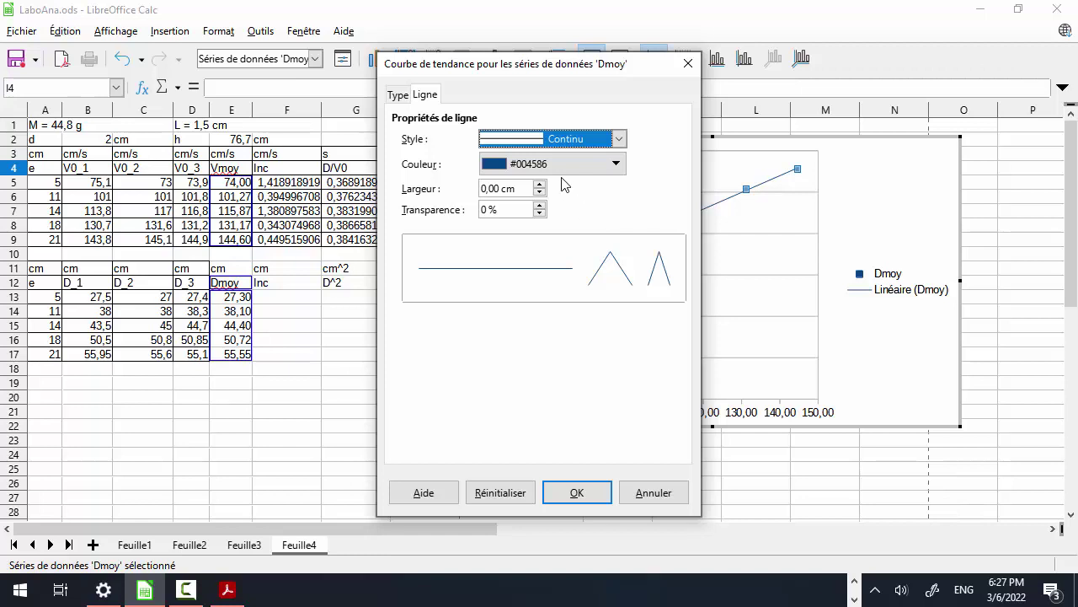
click(400, 96)
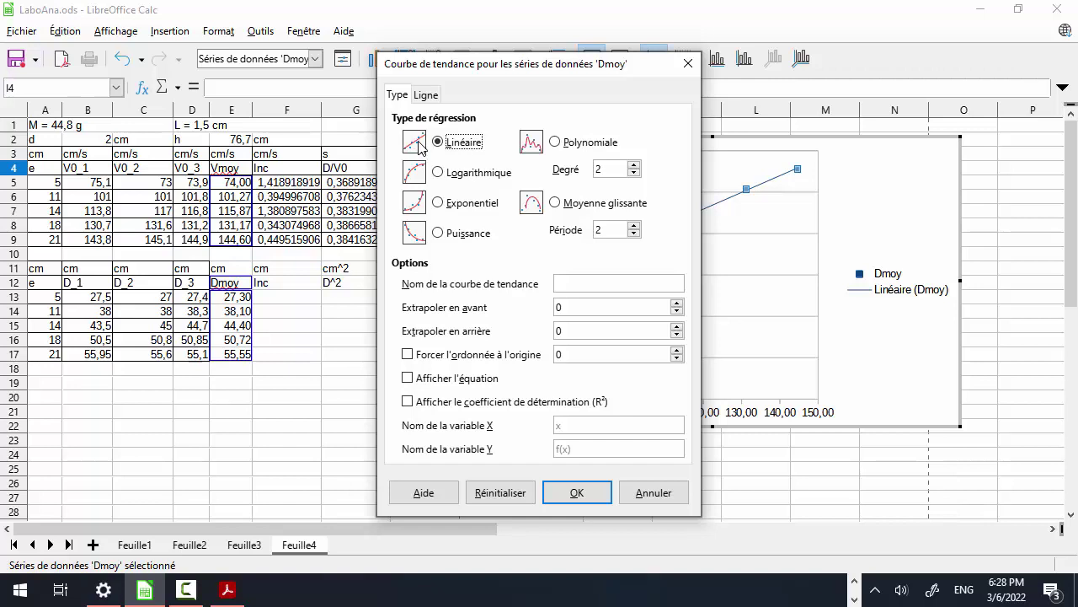
click(409, 379)
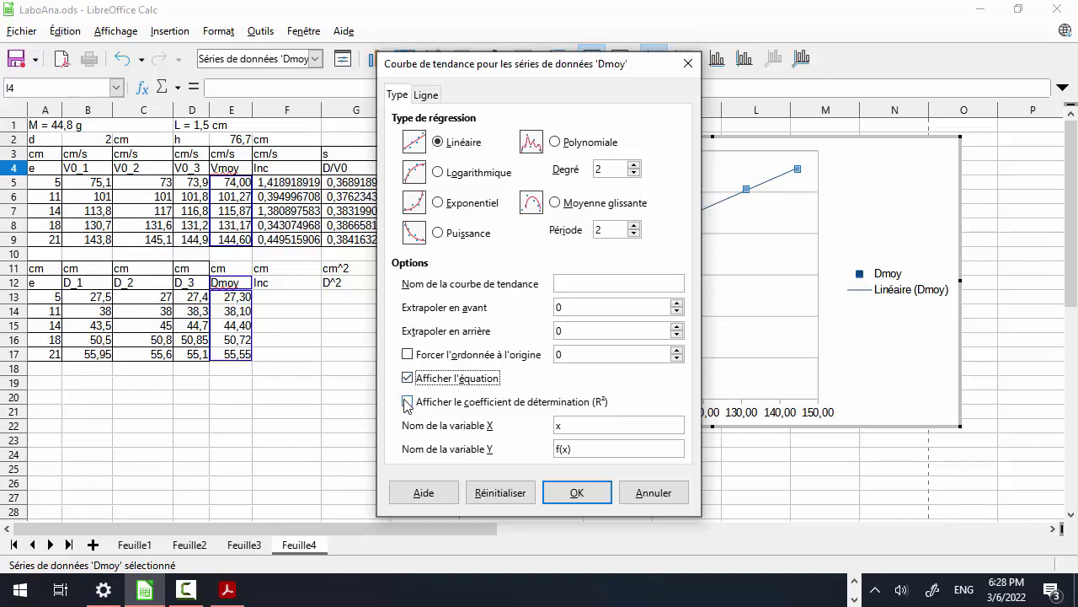
click(408, 402)
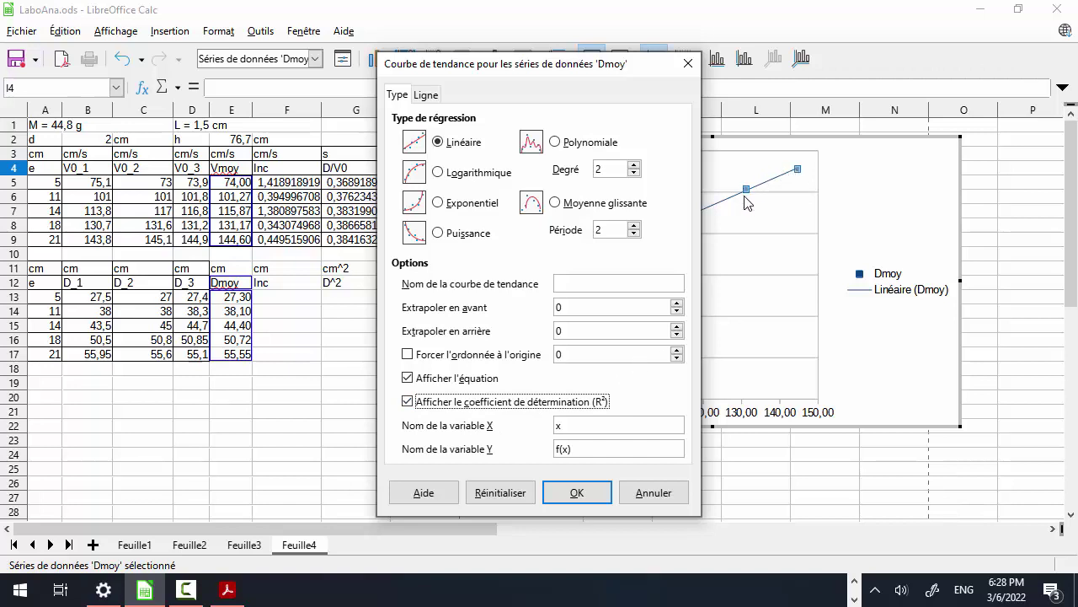
click(577, 494)
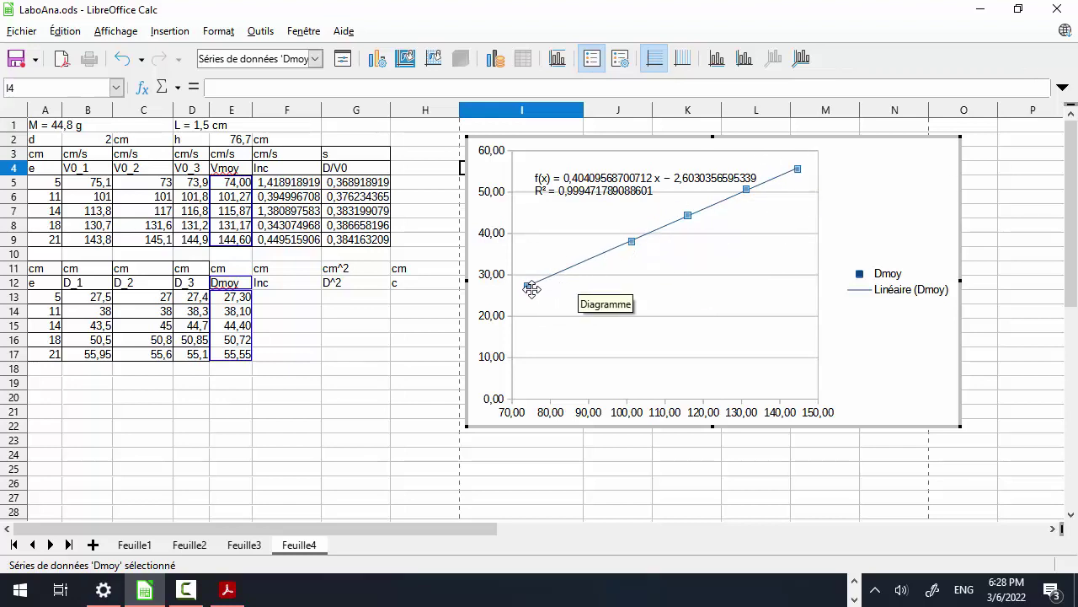
Format the trend line equation's numbers in the Nombre category with three decimals
right_click(618, 188)
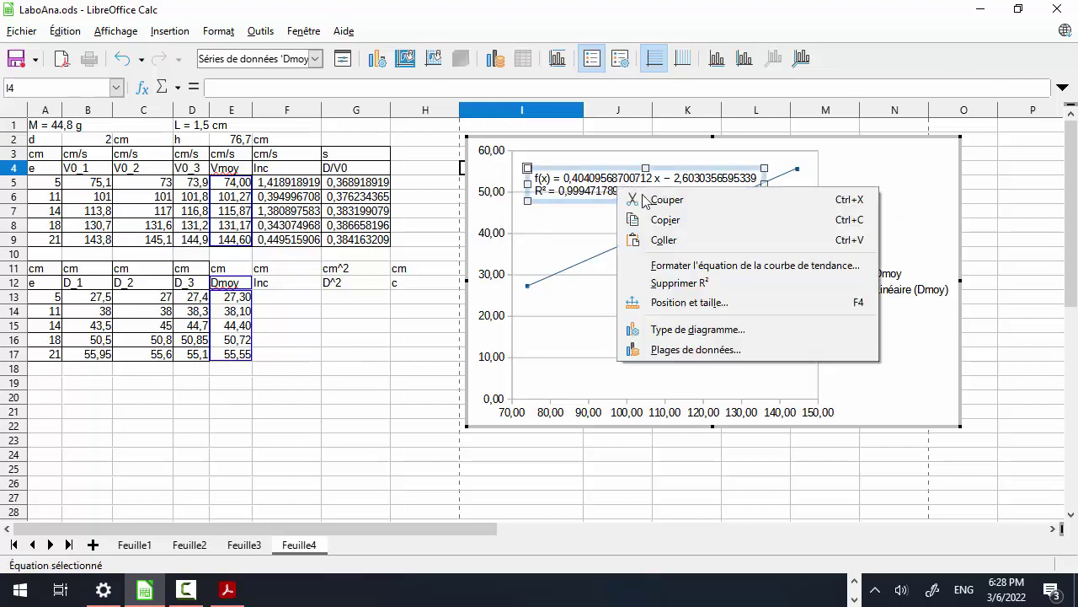
click(712, 268)
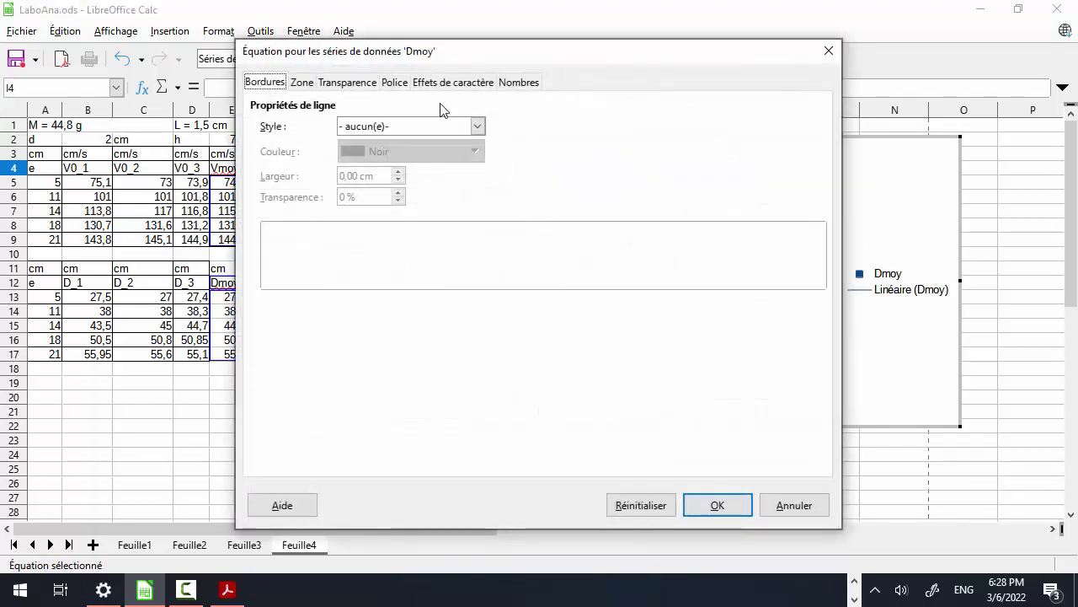
click(517, 81)
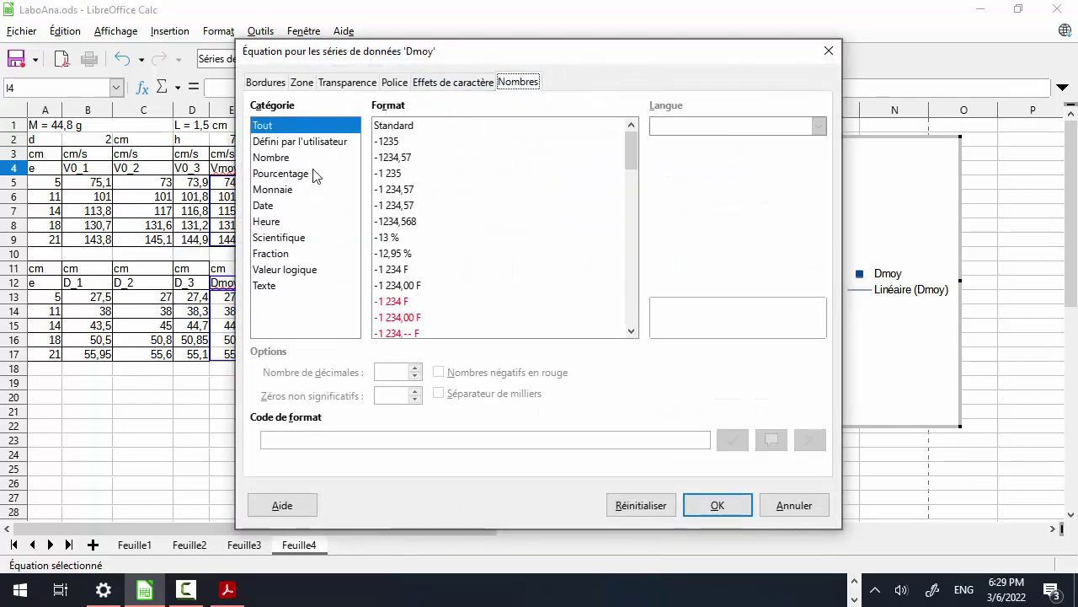
click(287, 160)
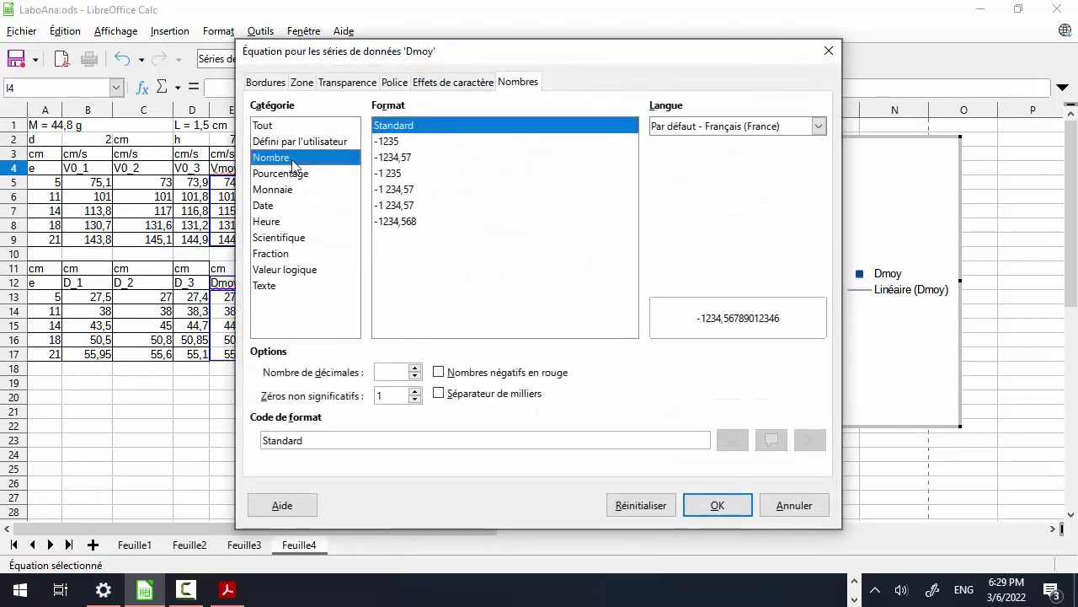
click(415, 376)
click(414, 369)
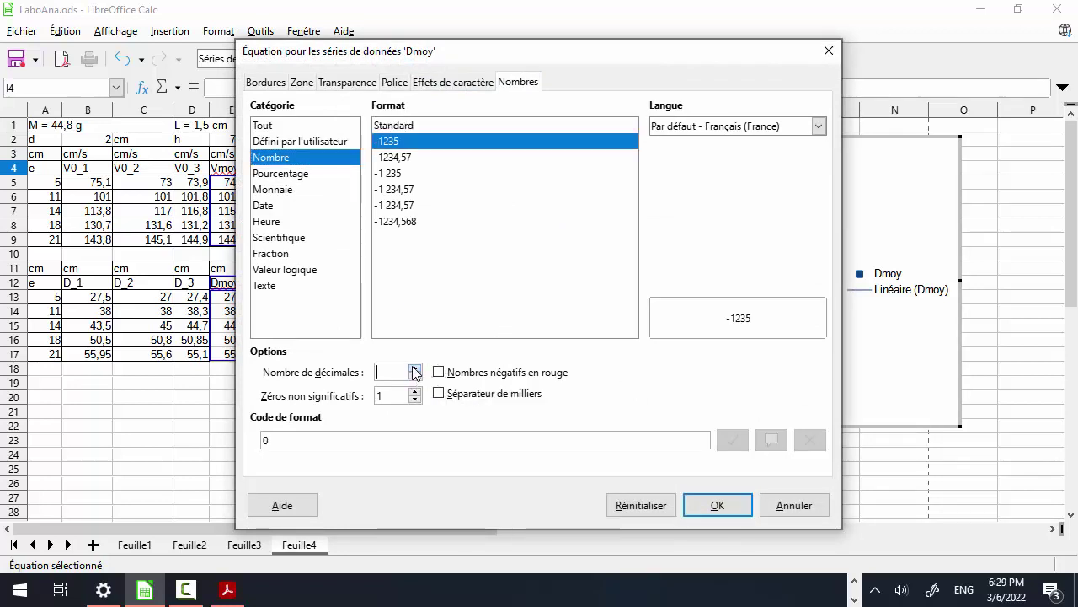
click(413, 367)
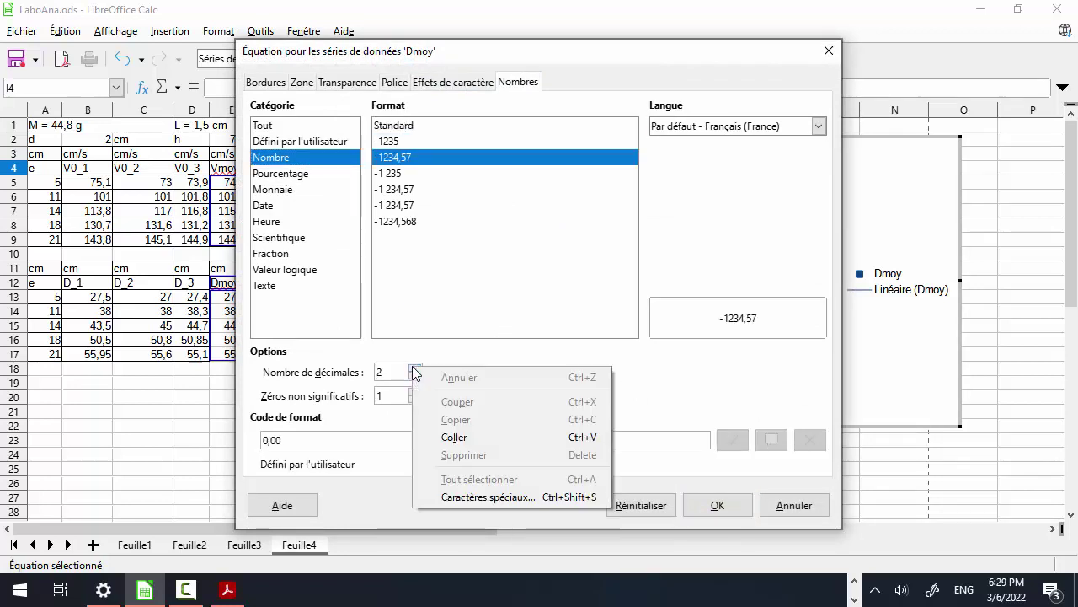
click(414, 373)
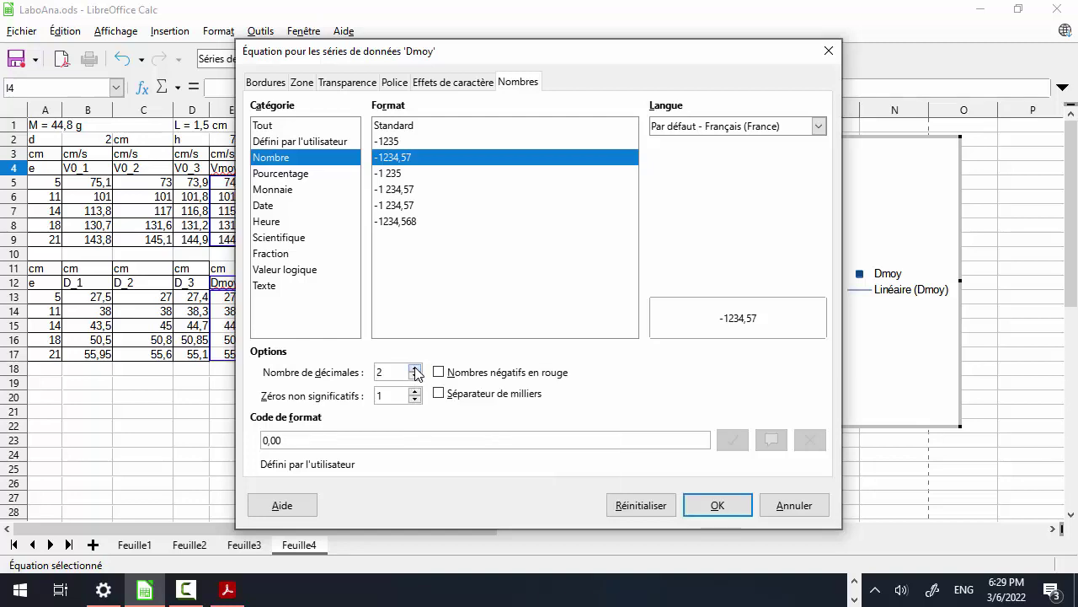
click(414, 369)
click(728, 511)
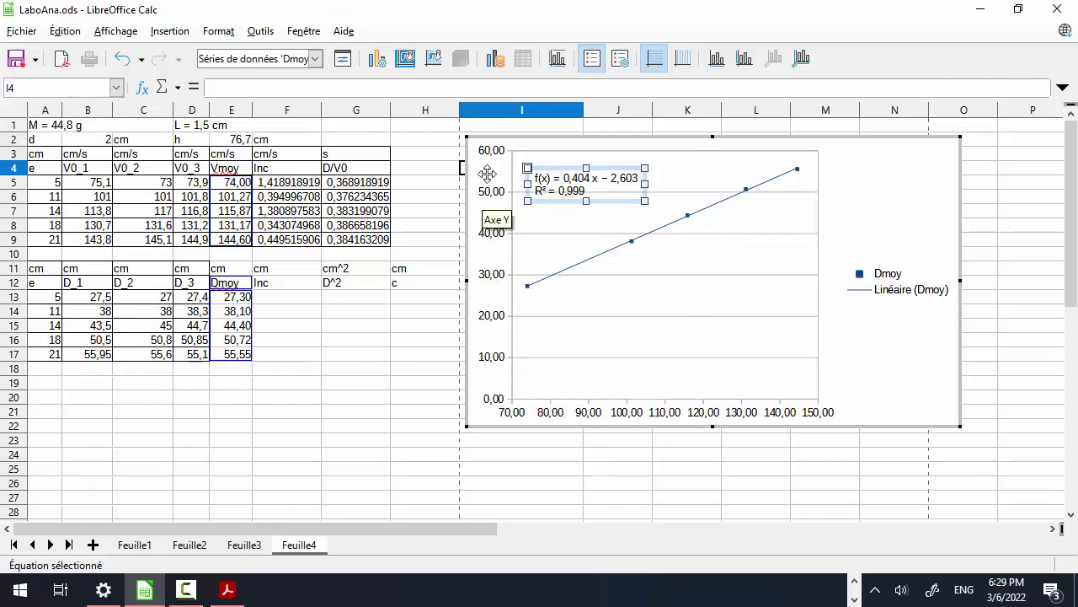
Unlink the X axis number format from the source and set it to 0 decimals
right_click(678, 403)
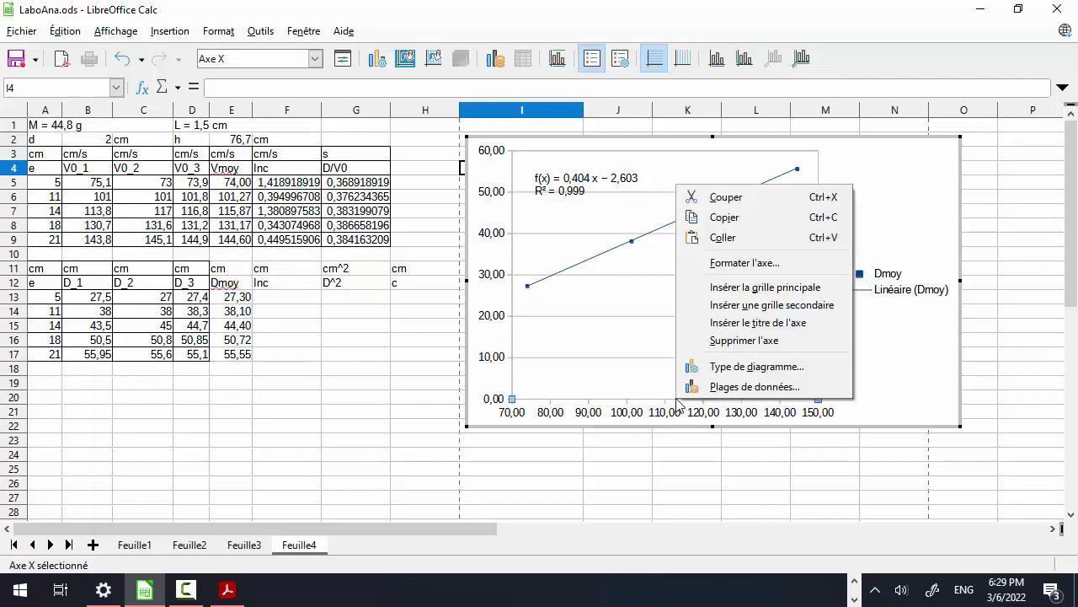
click(752, 263)
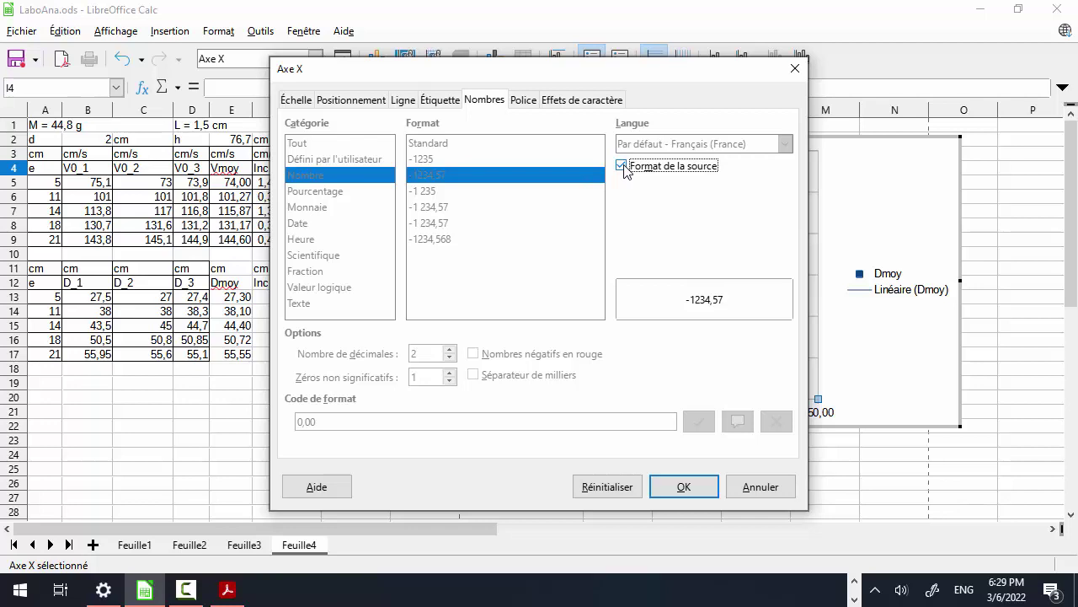
click(622, 166)
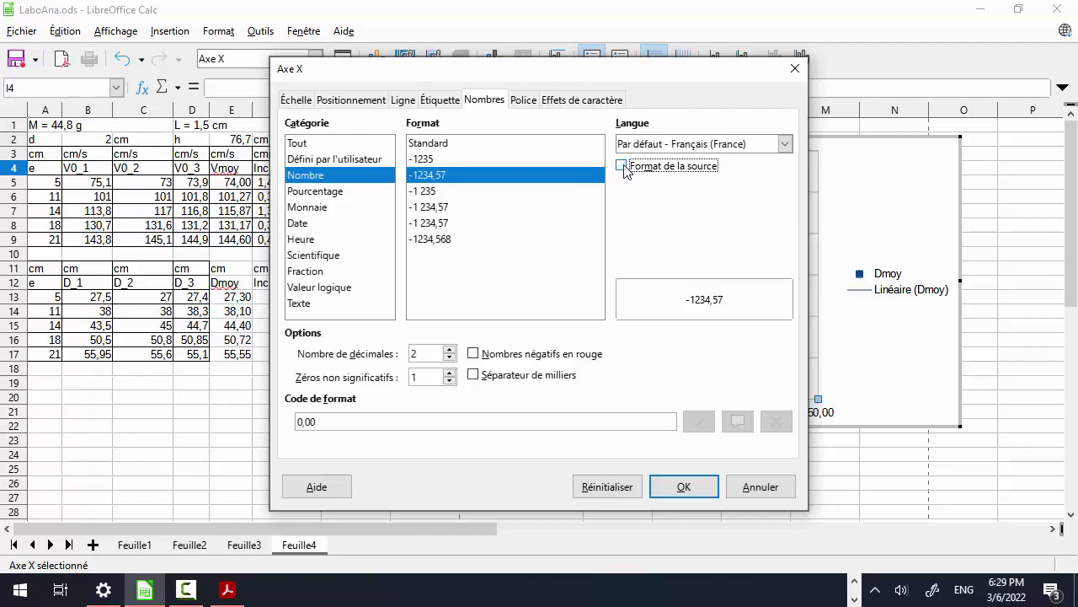
click(449, 358)
right_click(450, 360)
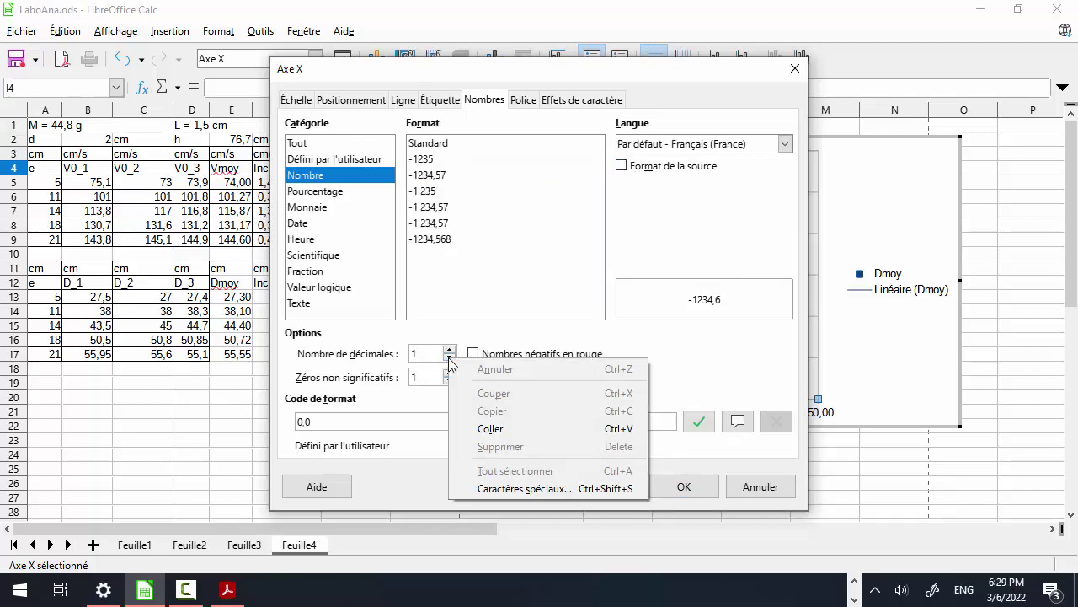
key(Escape)
click(450, 359)
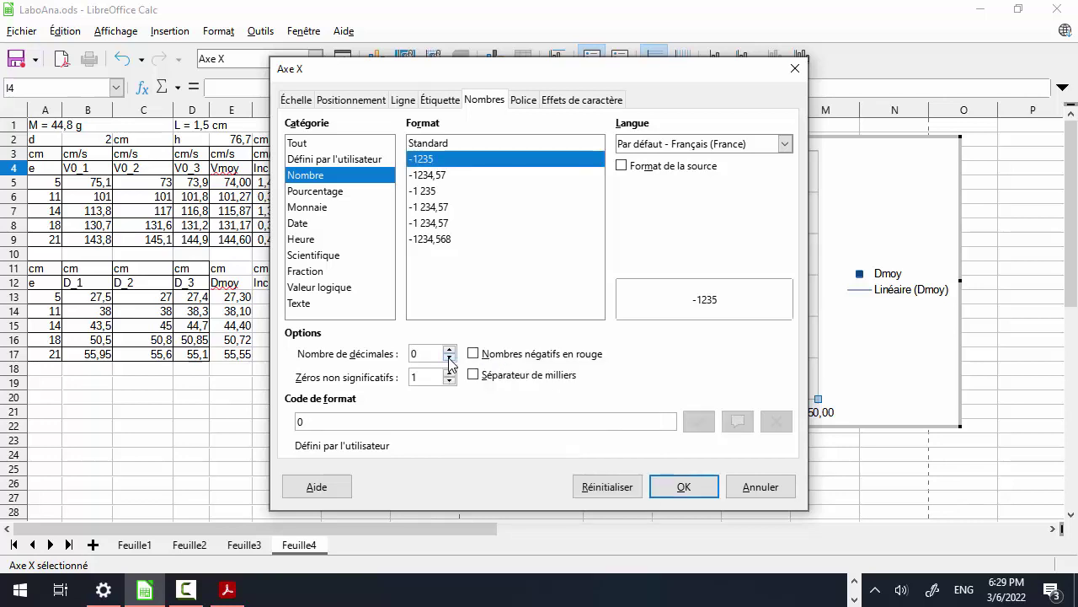
click(684, 489)
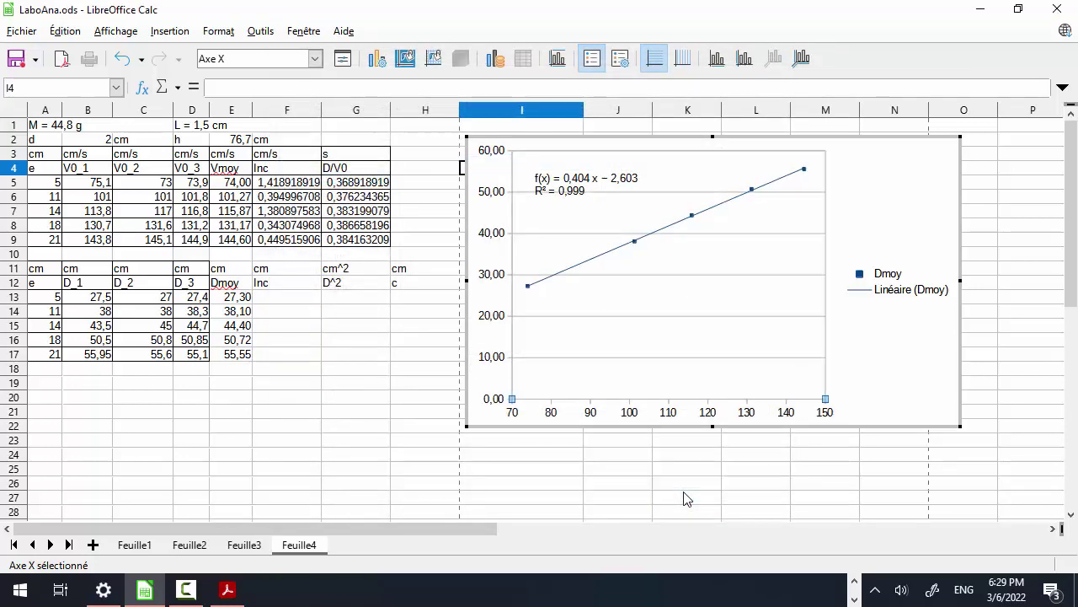
Unlink the Y axis number format from the source and set it to 0 decimals
right_click(498, 240)
click(583, 319)
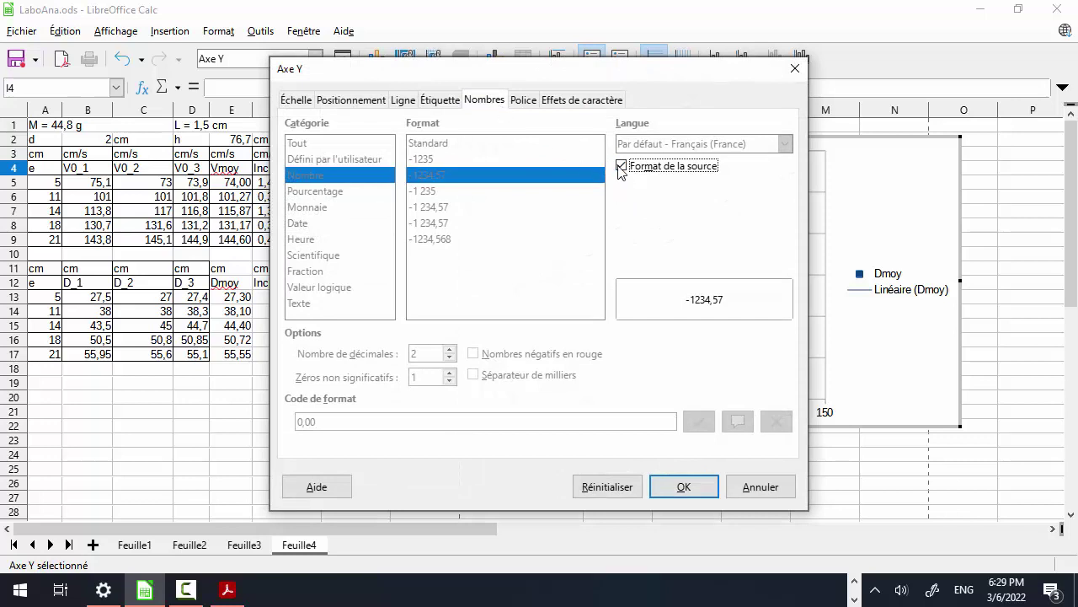
click(622, 166)
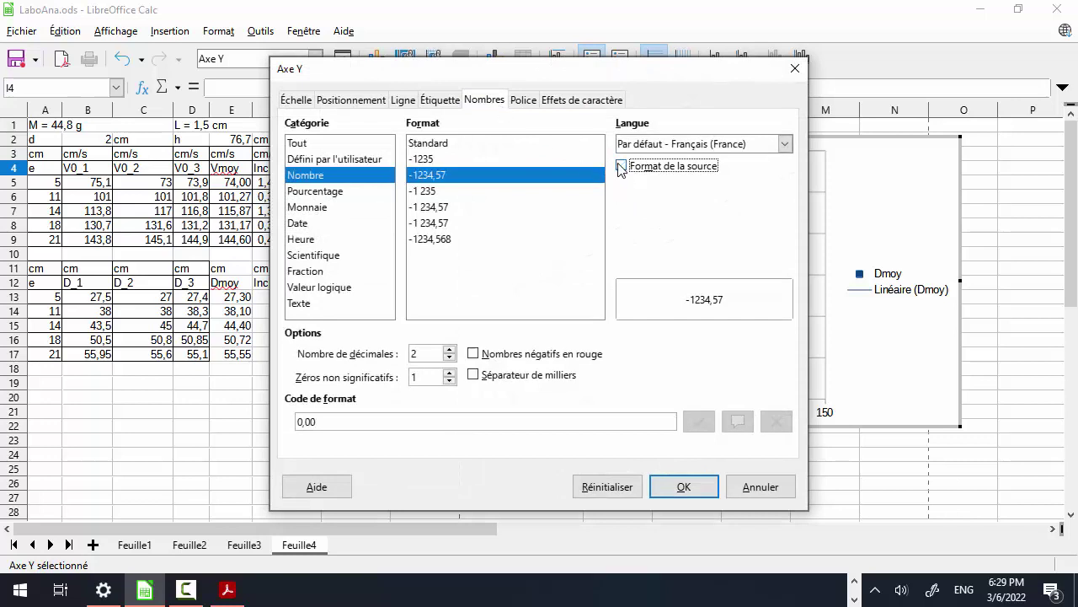
click(449, 358)
click(449, 358)
right_click(449, 358)
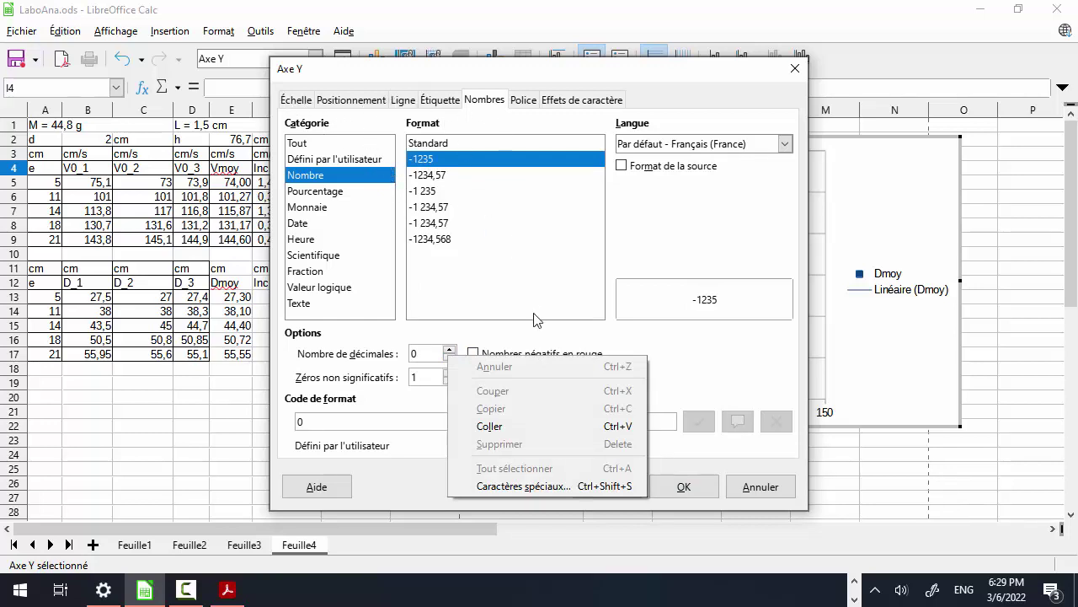
click(687, 486)
click(688, 487)
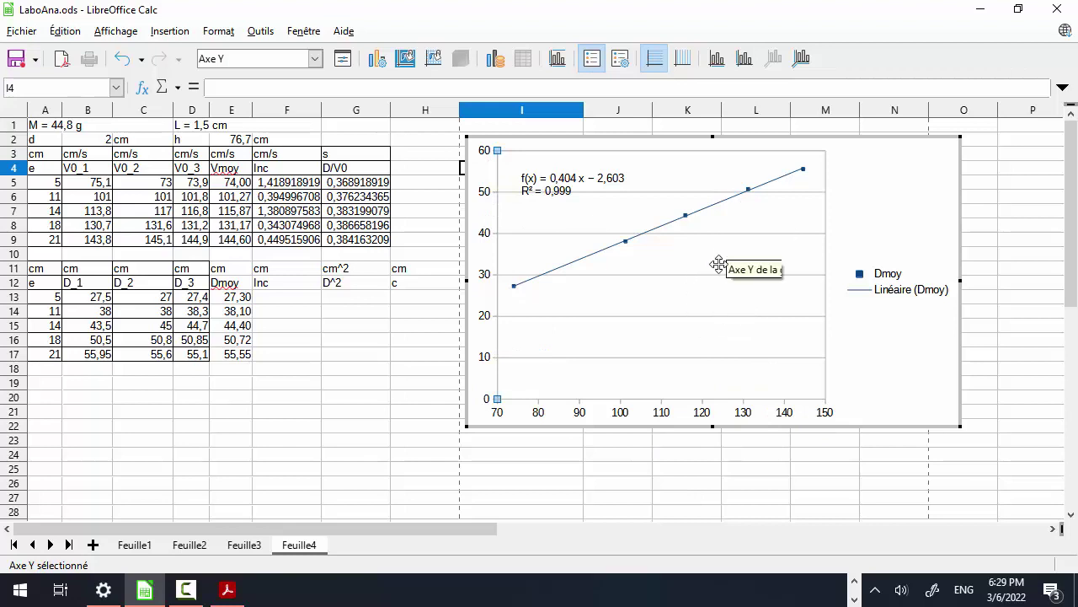
Title the chart "D en fonction de V0", the X axis "Vitesse horizontale initiale" and the Y axis "Distance horizontale parcourue"
right_click(703, 284)
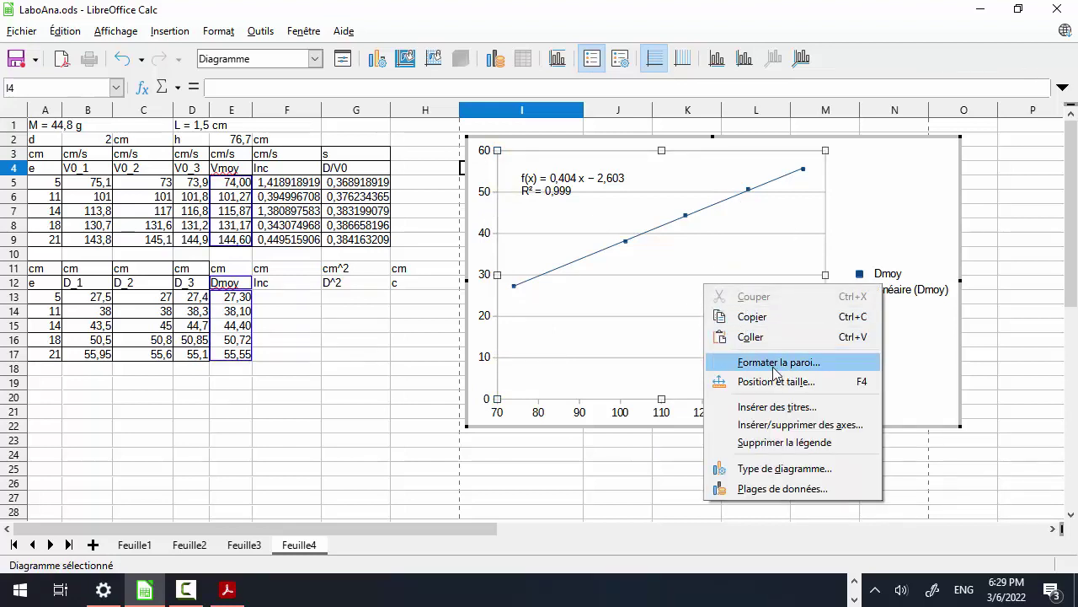
click(773, 409)
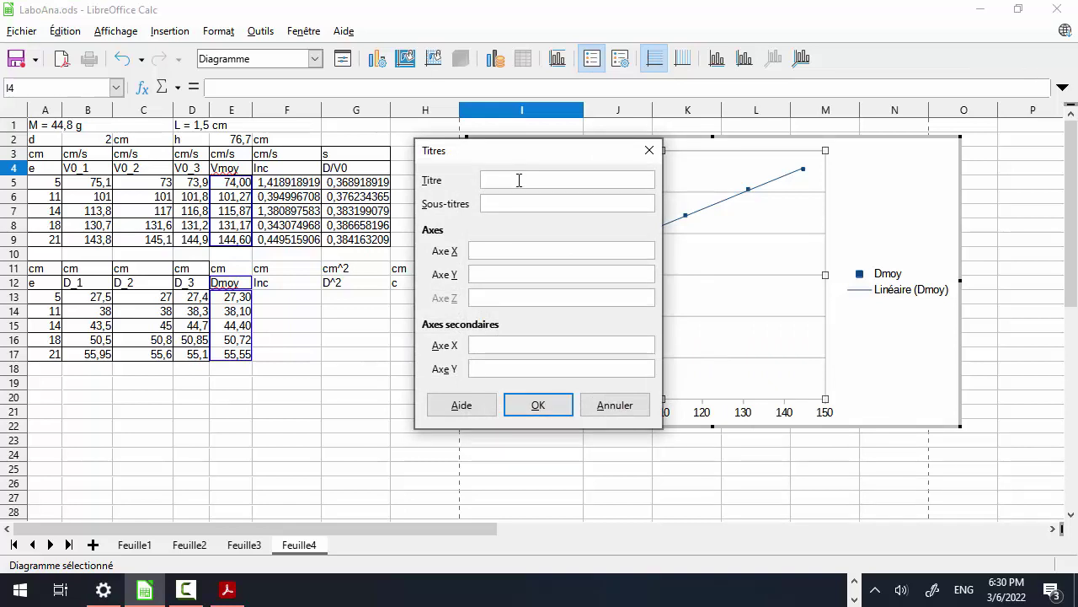
text(D en fonction de V0)
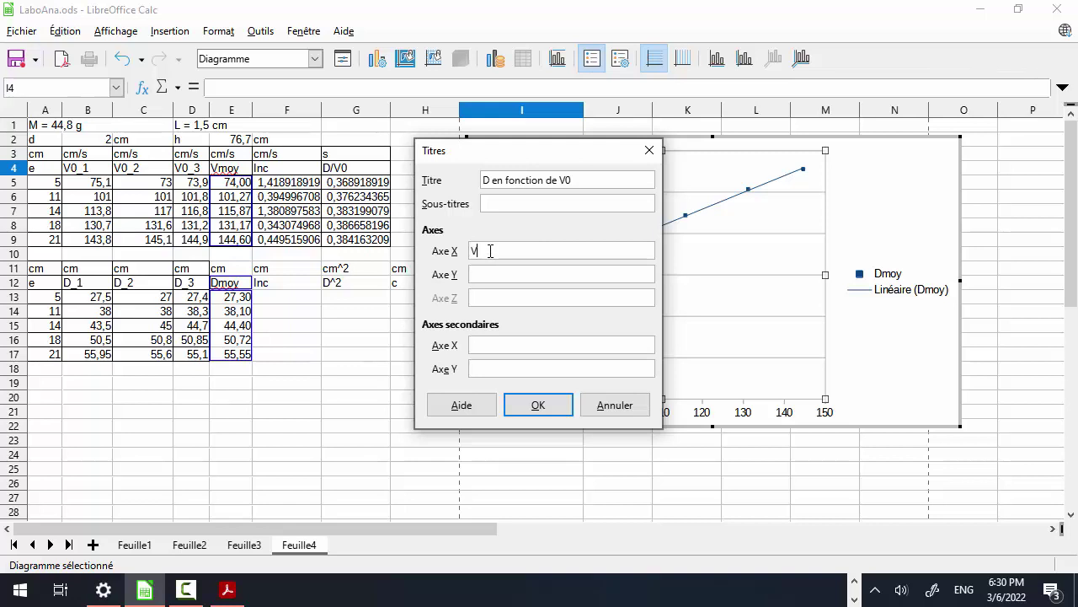
click(490, 250)
text(Vitesse horizontale initiale)
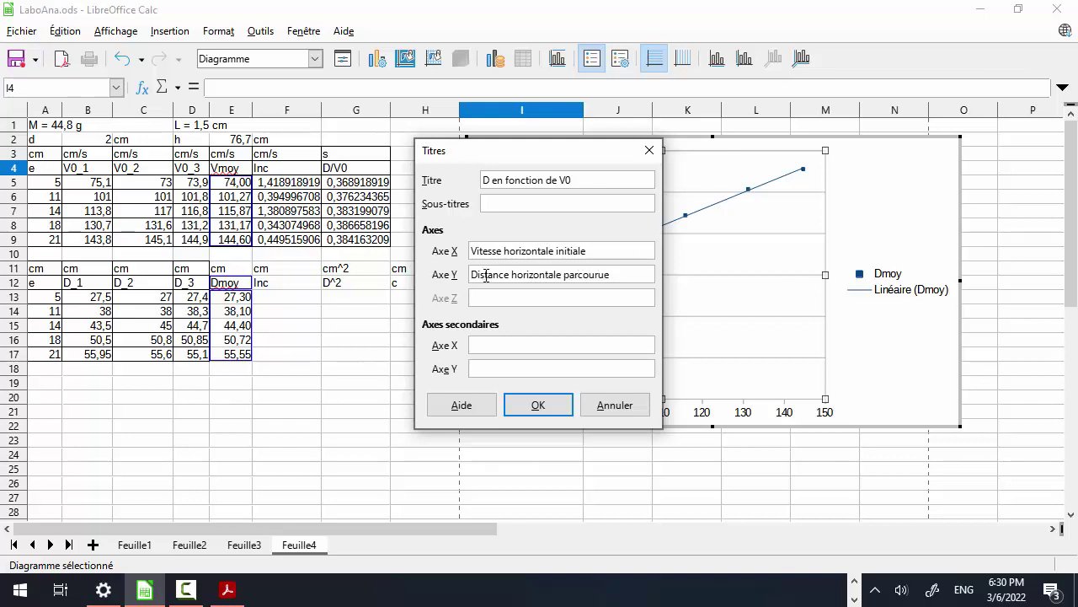
click(537, 403)
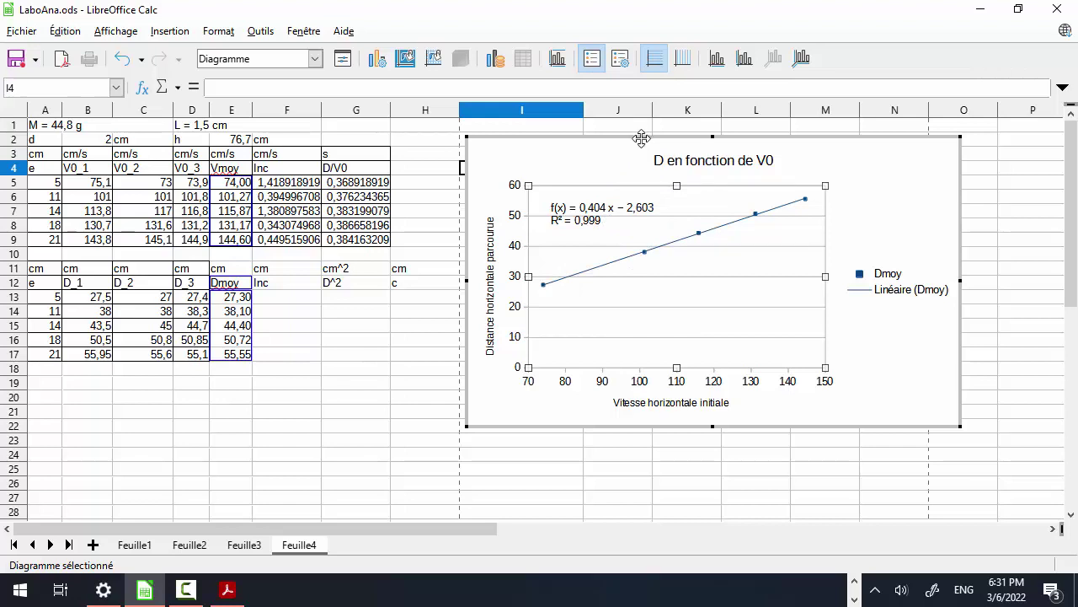
Move the chart below the distance table and shrink it to span about columns A to H and rows 18 to 33
drag(642, 137, 208, 371)
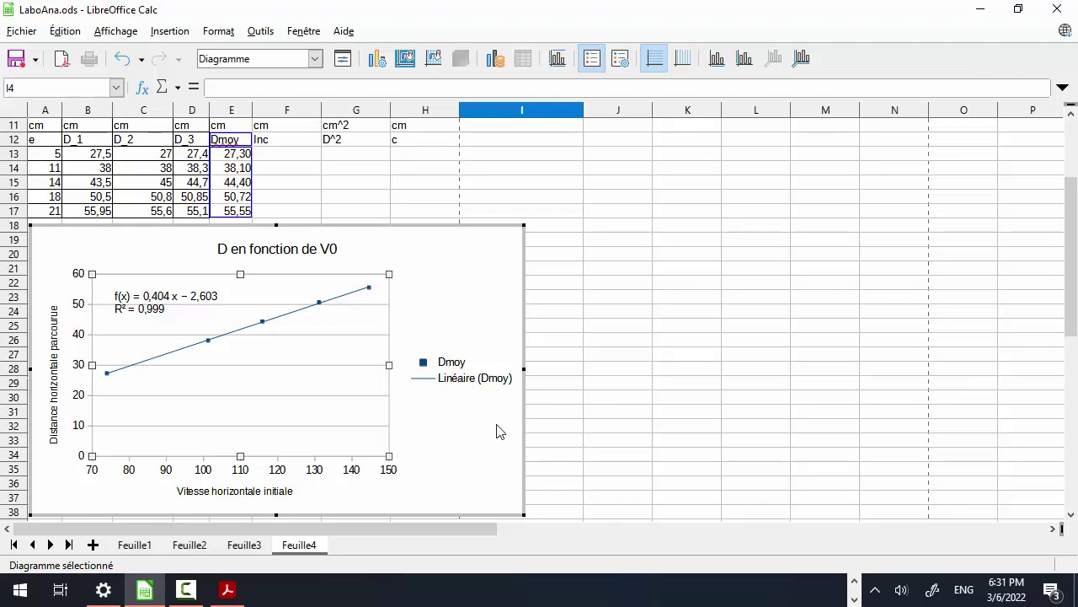
click(524, 515)
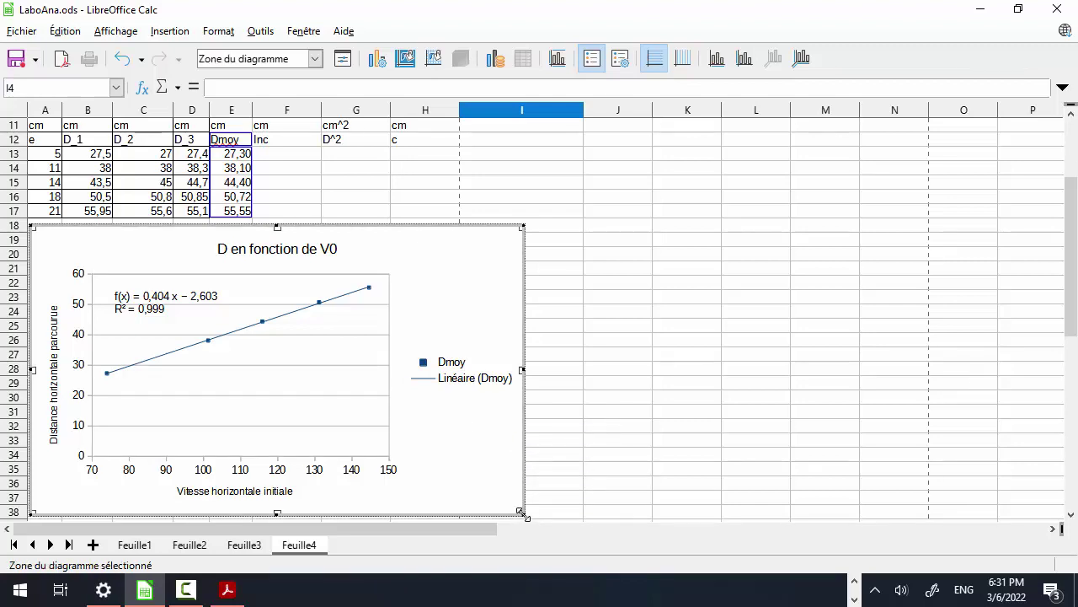
drag(522, 511, 423, 443)
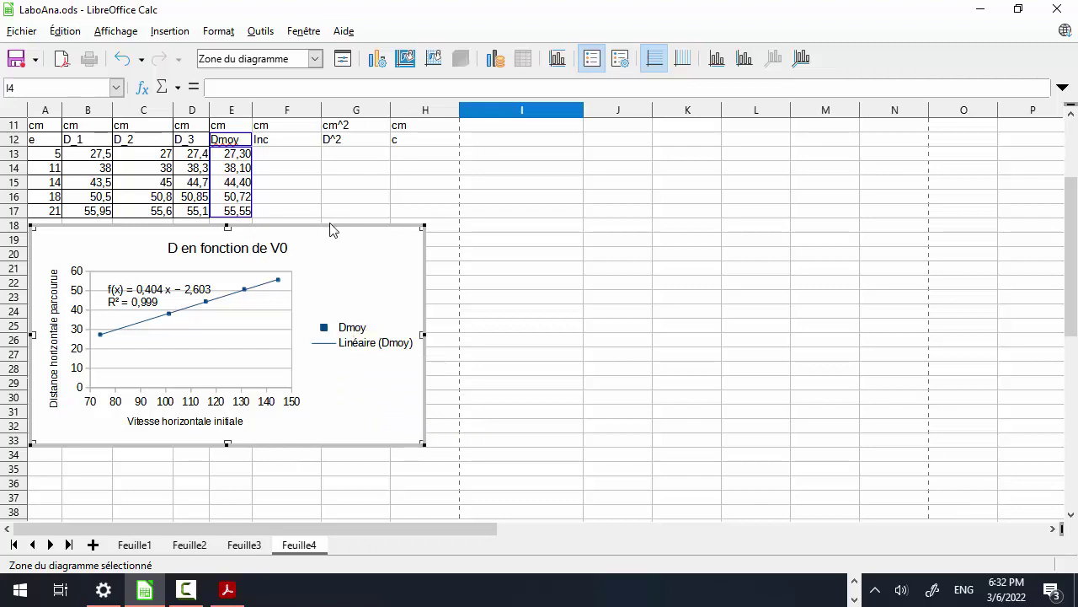
mouse_move(330, 225)
mouse_down()
mouse_move(327, 250)
mouse_move(329, 228)
mouse_up()
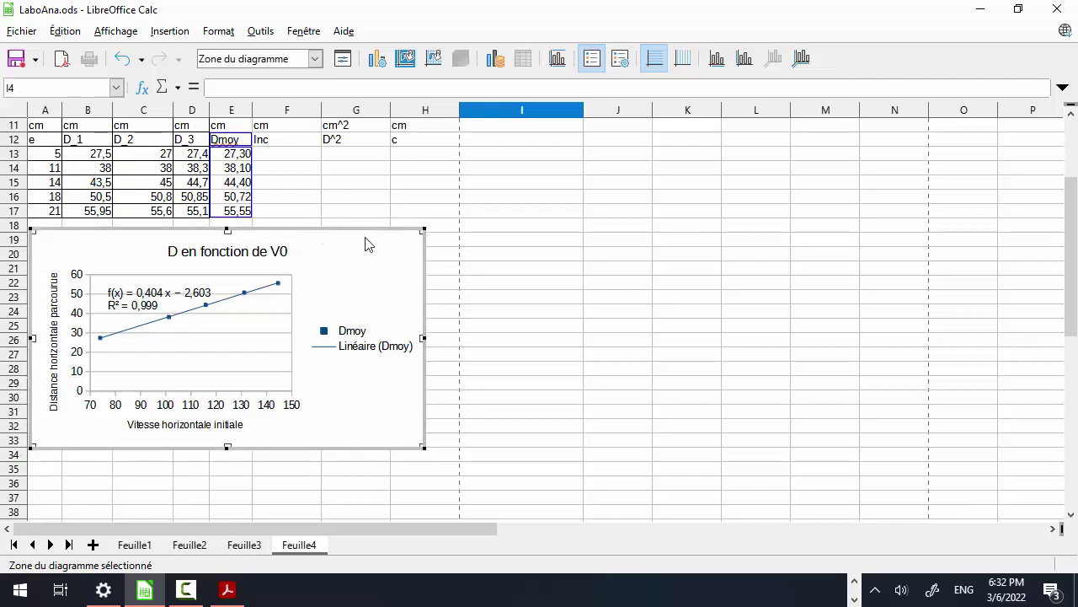
drag(1070, 263, 1053, 215)
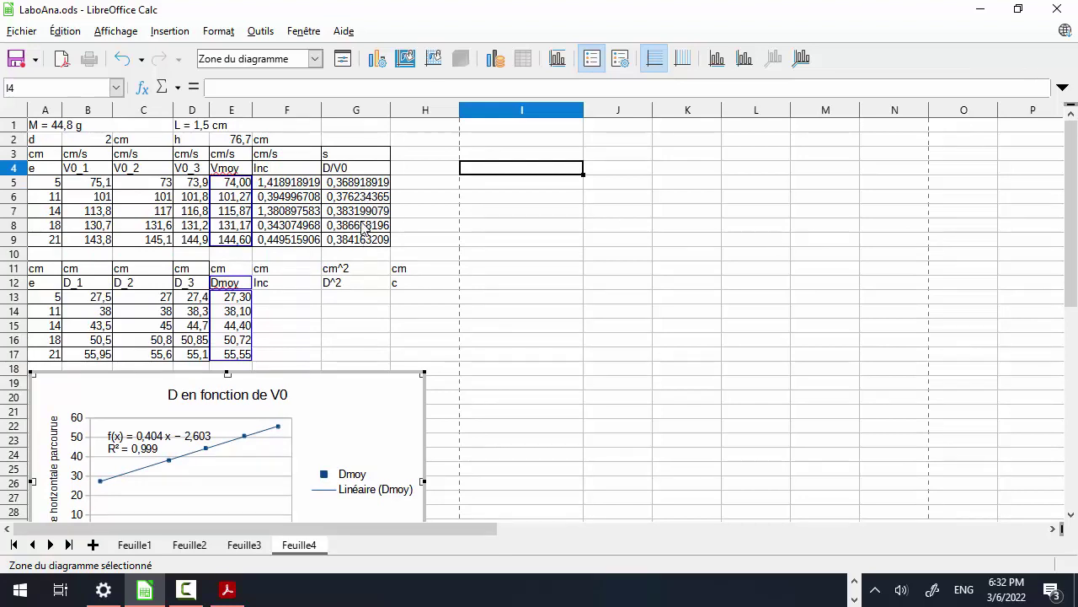
click(365, 141)
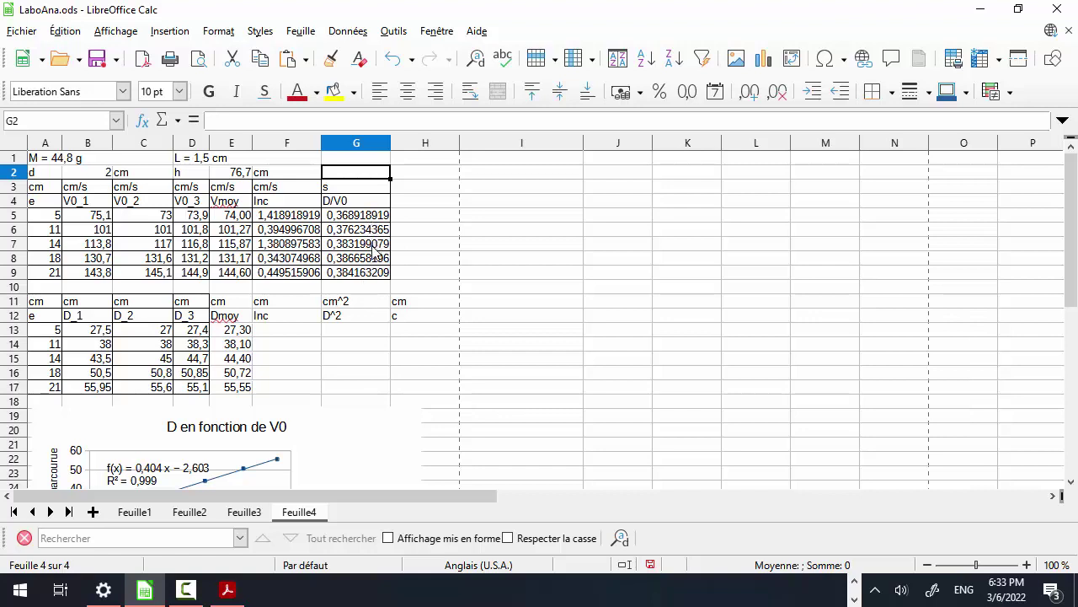
Calculate the average of the D/V0 values in H3 with =MOYENNE(G5:G9)
click(420, 233)
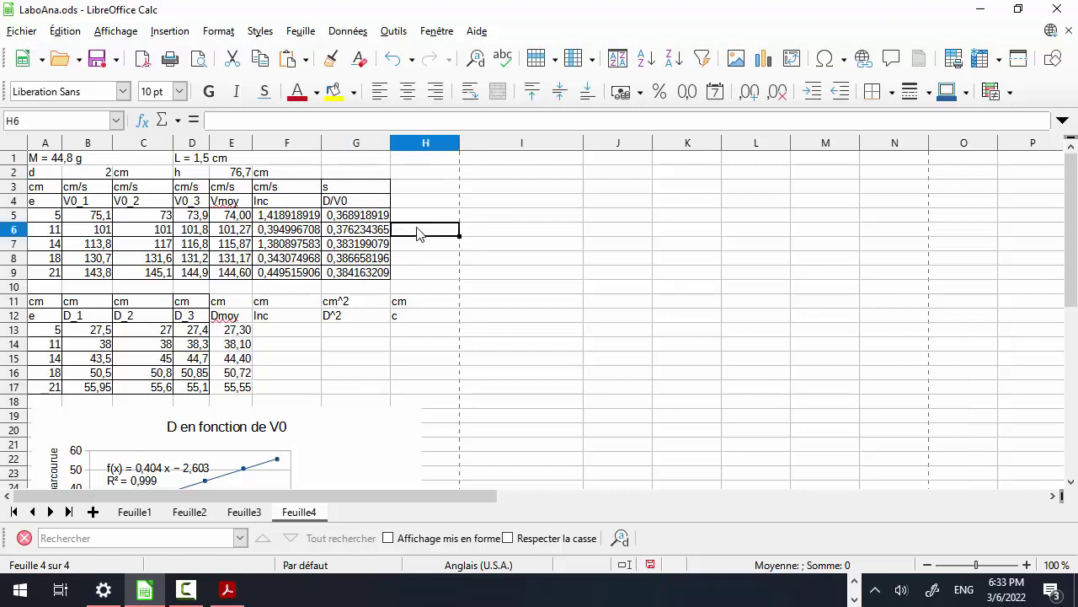
click(431, 218)
click(438, 189)
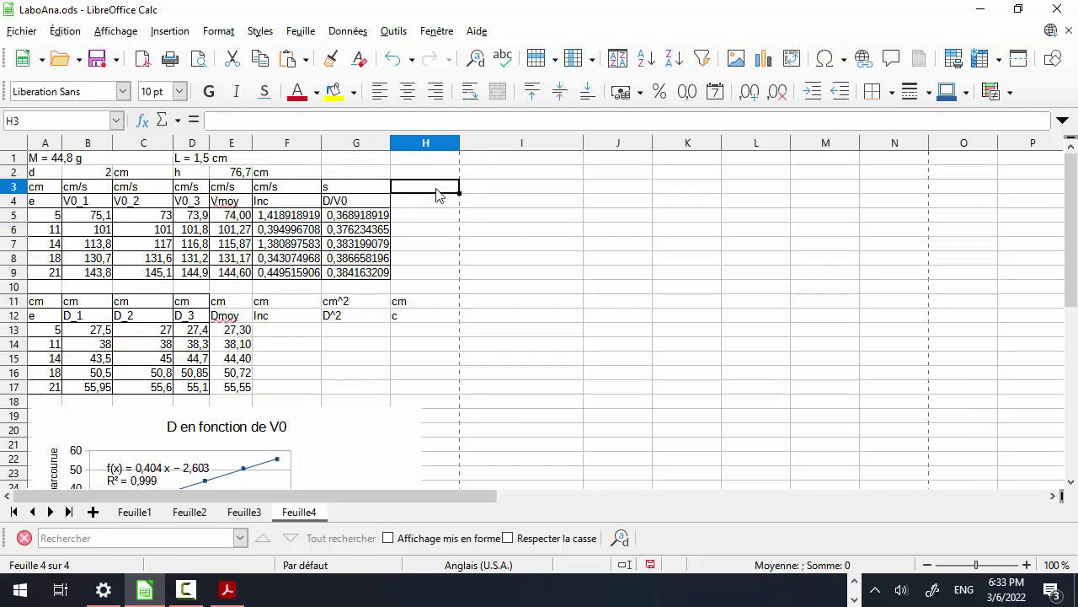
text(=)
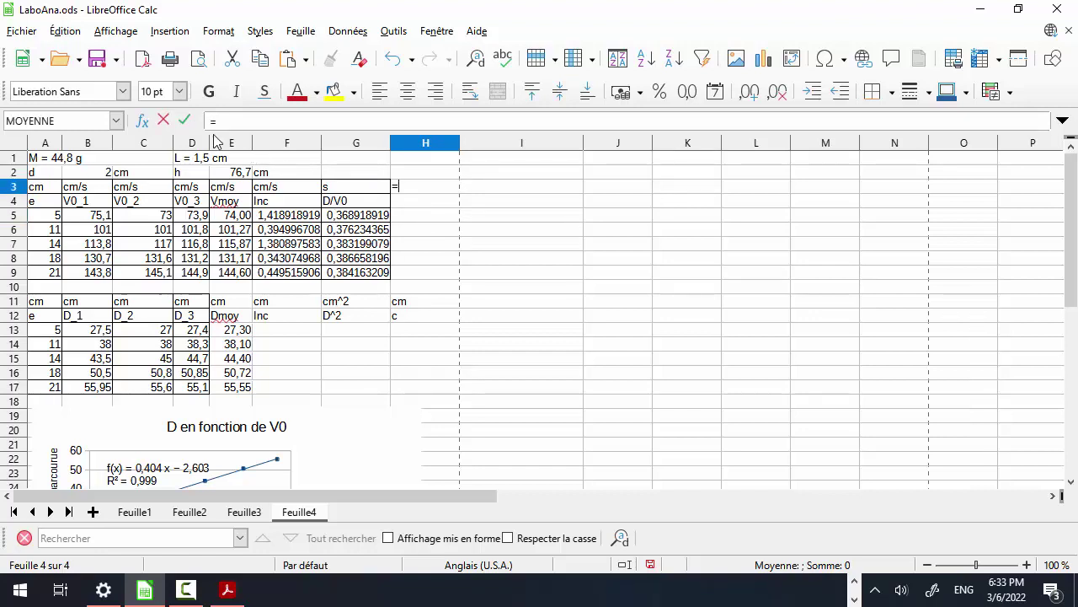
click(116, 121)
click(76, 139)
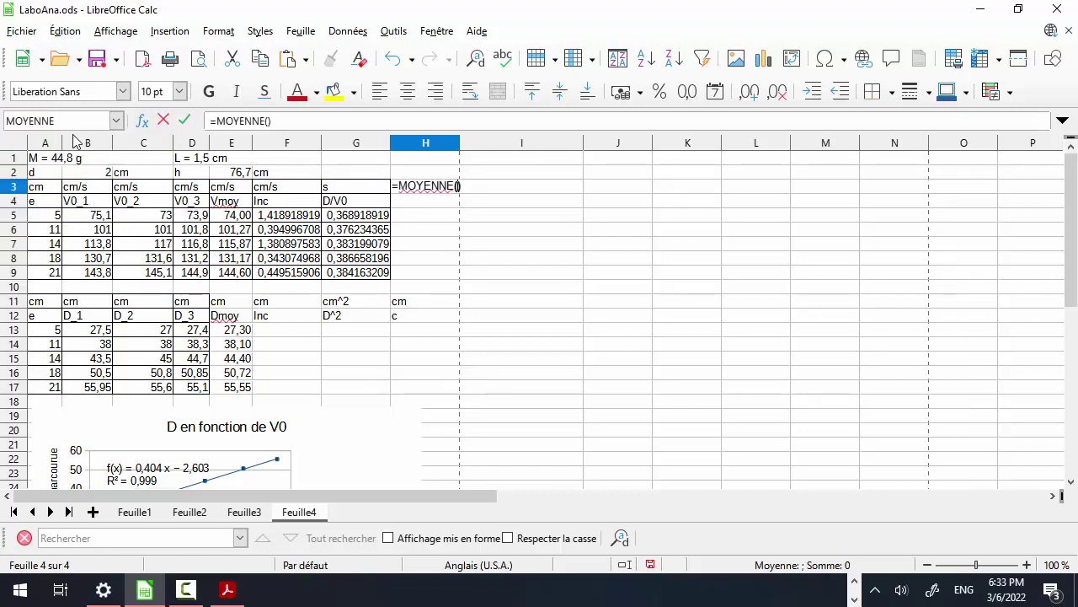
click(353, 217)
drag(353, 217, 353, 278)
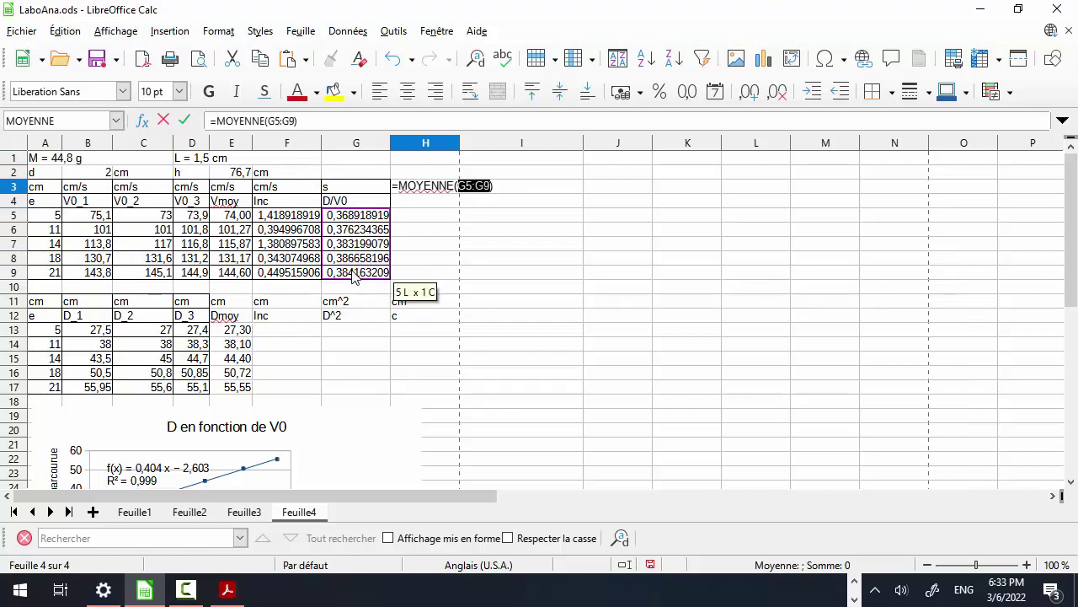
key(Return)
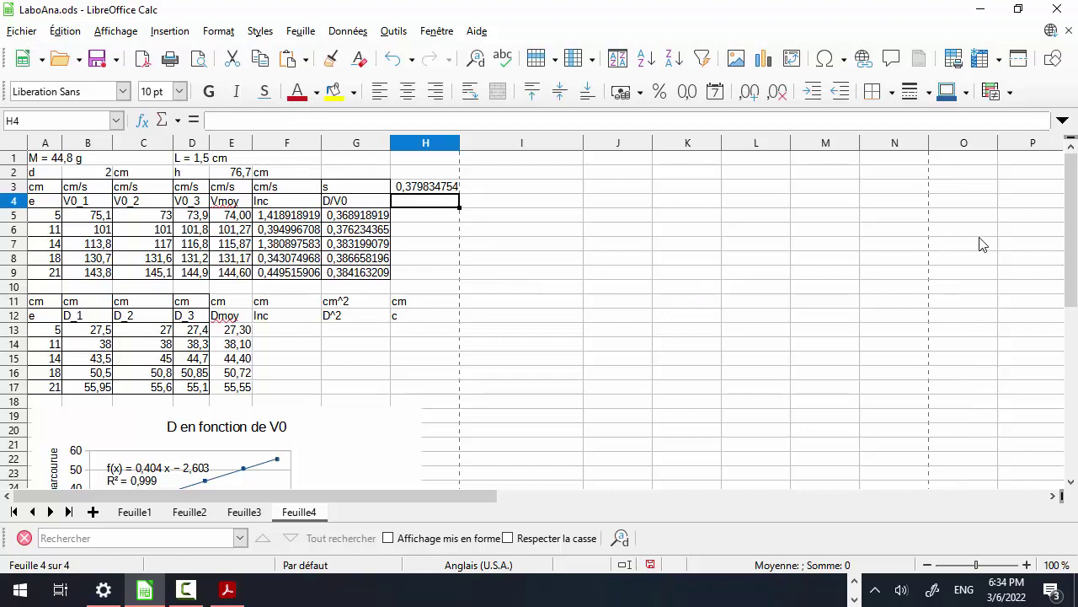
Enter =G5-H3 in H5 for the deviation from the average, and fill the formula down to H9
drag(1073, 228, 1073, 269)
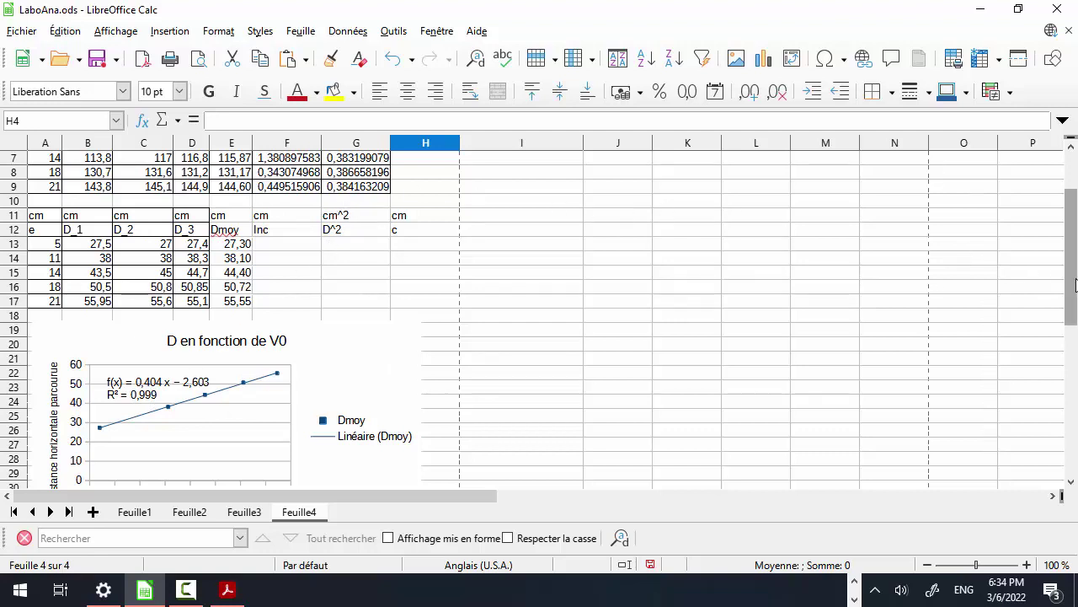
drag(1074, 287, 1073, 251)
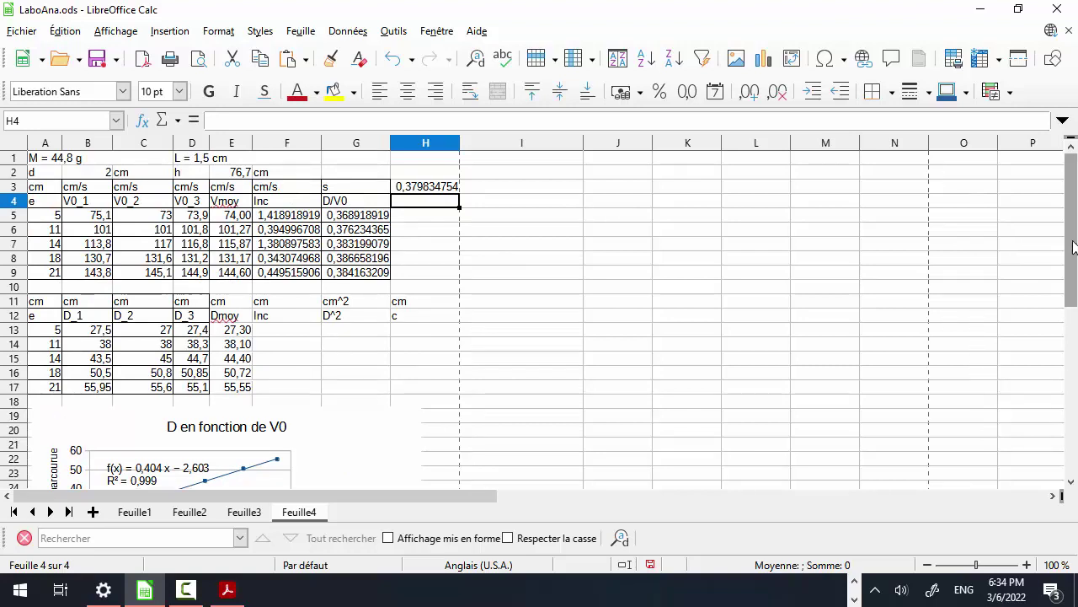
click(422, 221)
text(=)
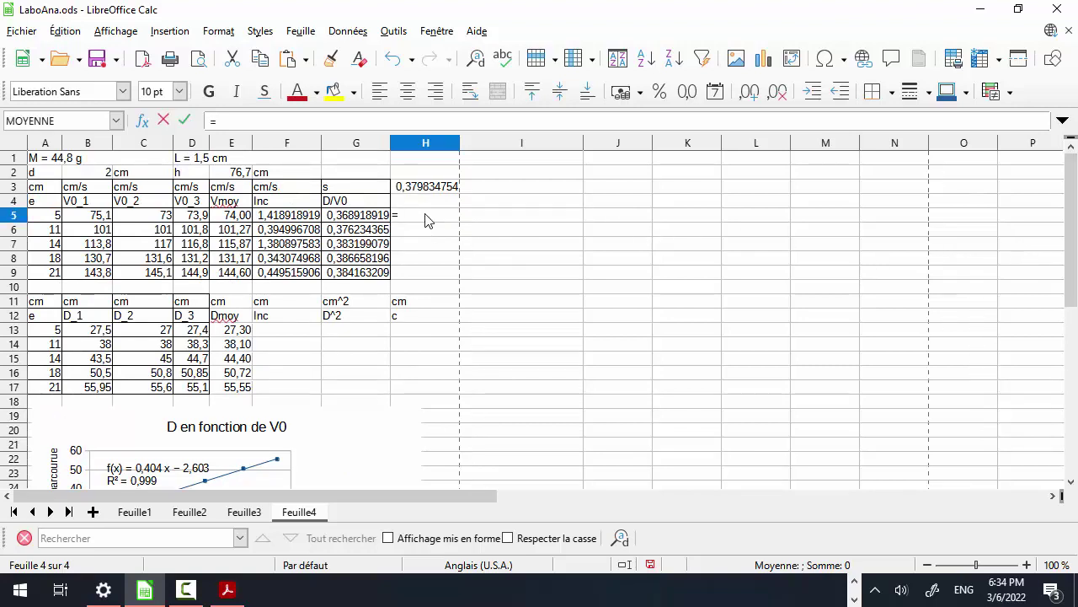
click(371, 217)
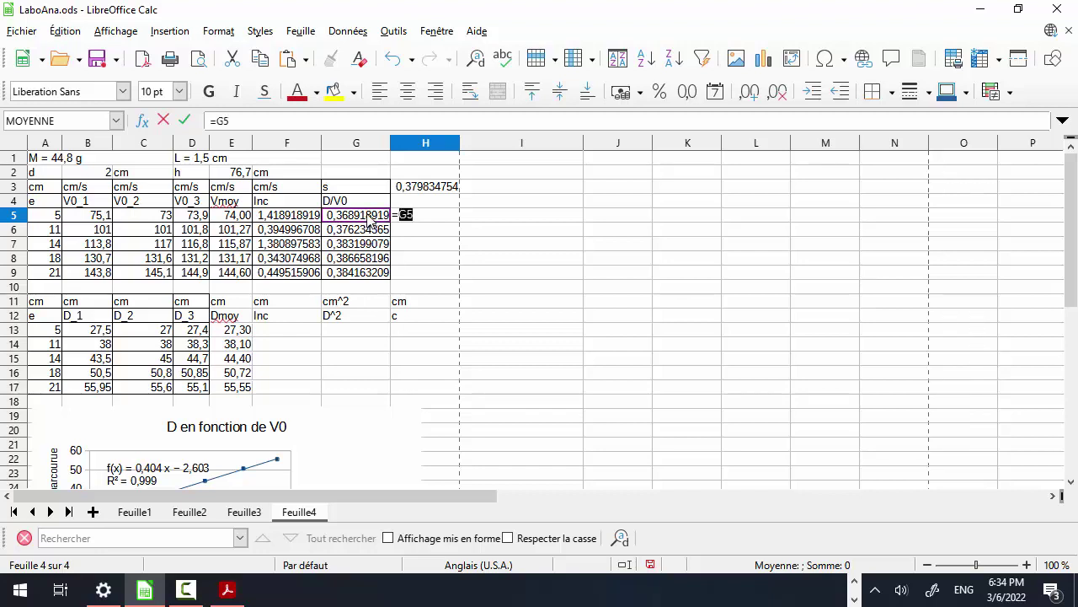
text(-)
click(435, 187)
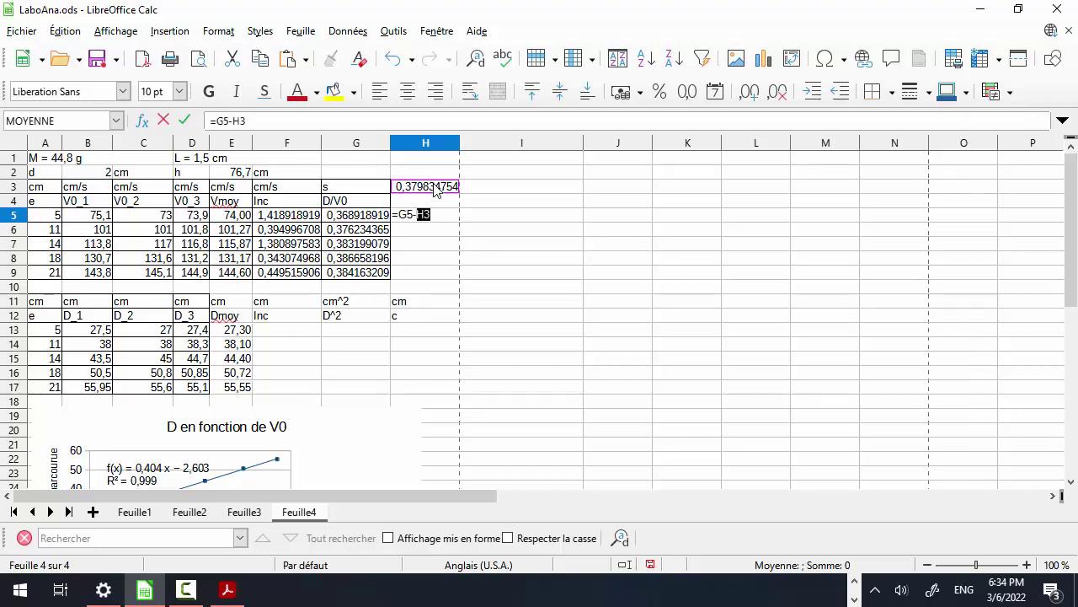
key(Return)
click(428, 221)
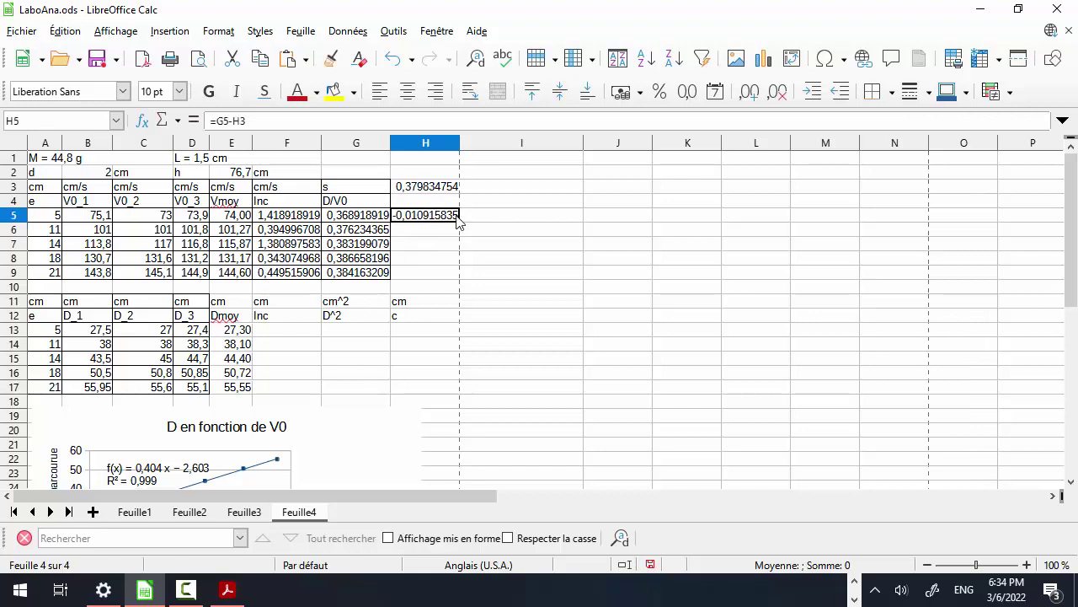
drag(460, 221, 454, 275)
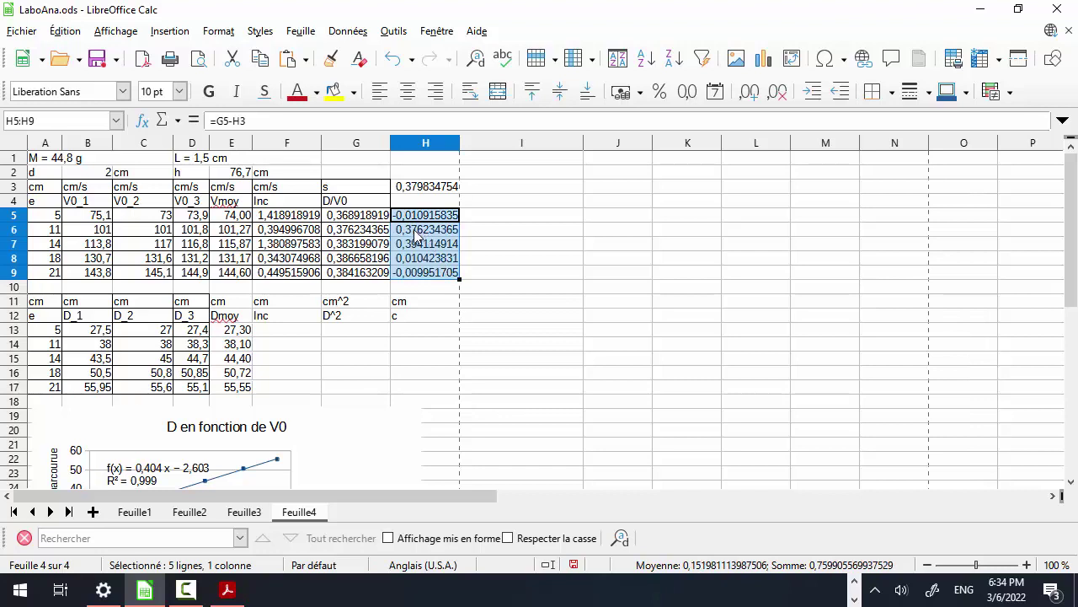
Square the deviation in I5 with =H5^2 and fill the formula down to I9
click(510, 223)
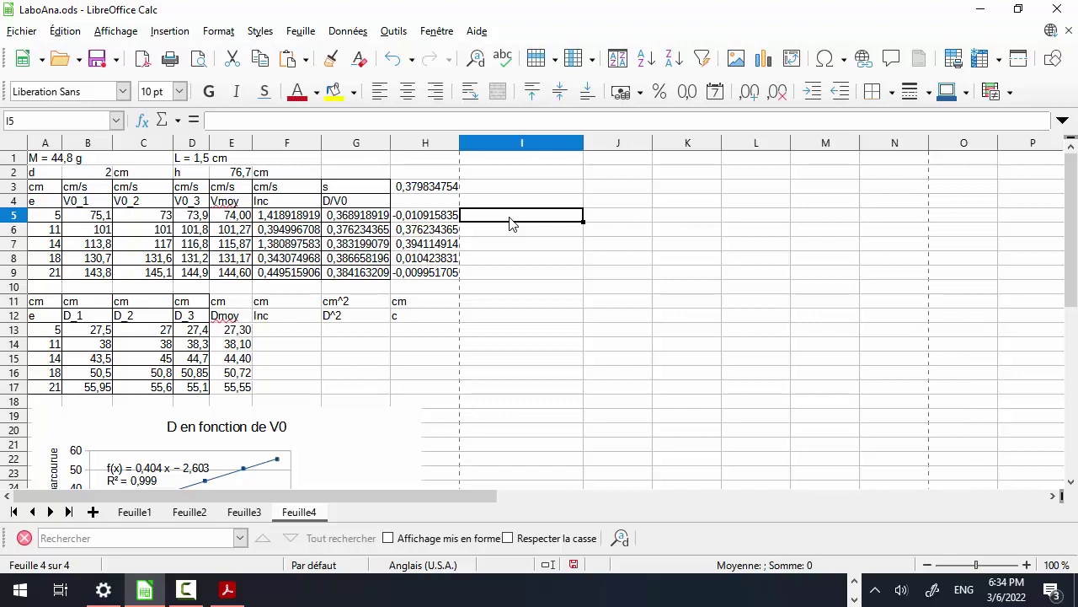
text(=)
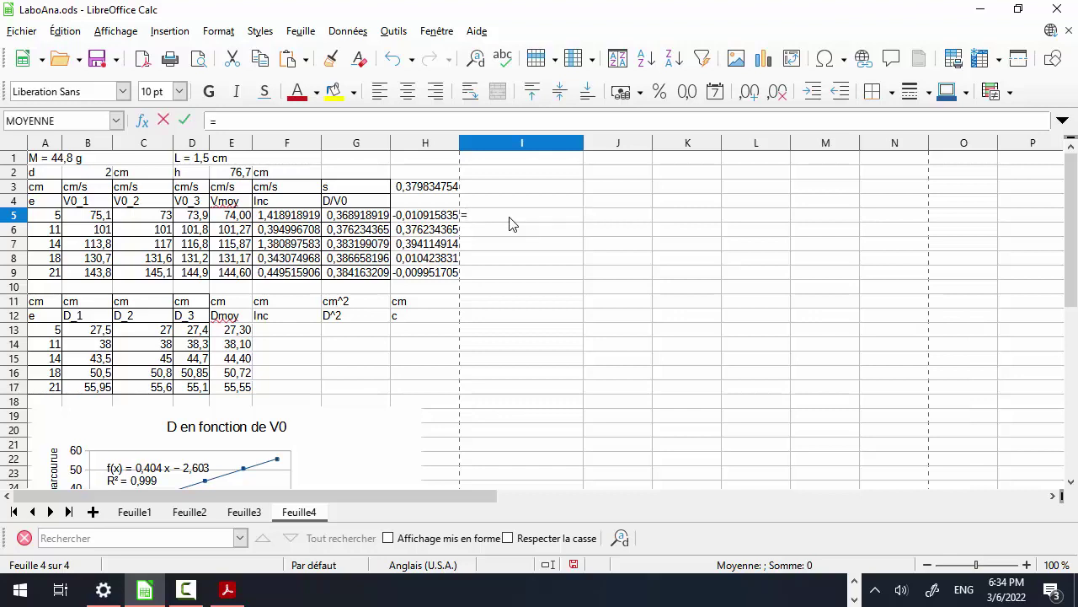
click(431, 218)
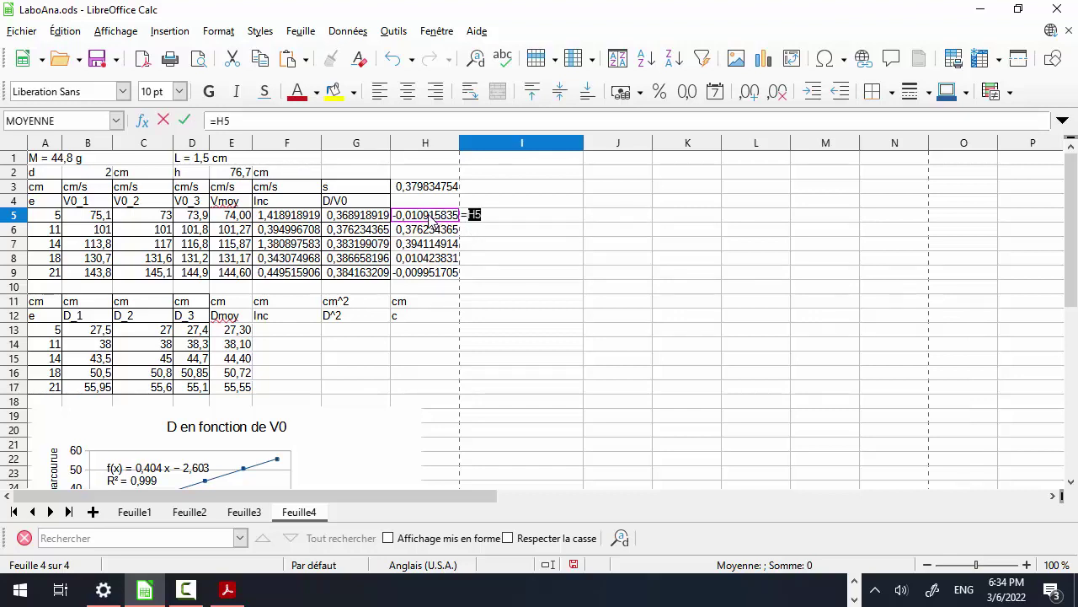
text(^2)
key(Return)
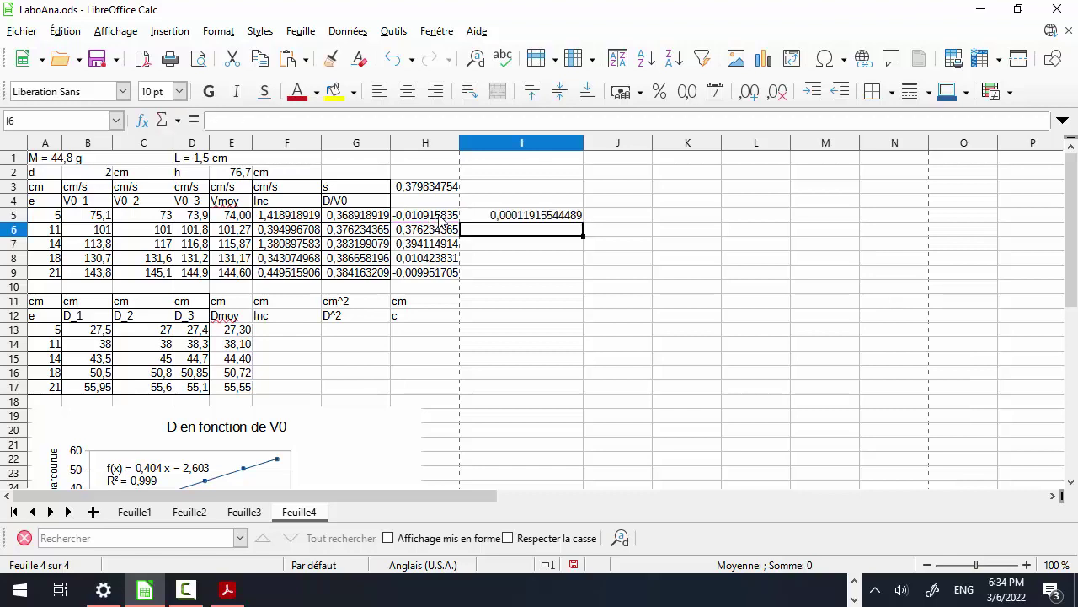
click(514, 216)
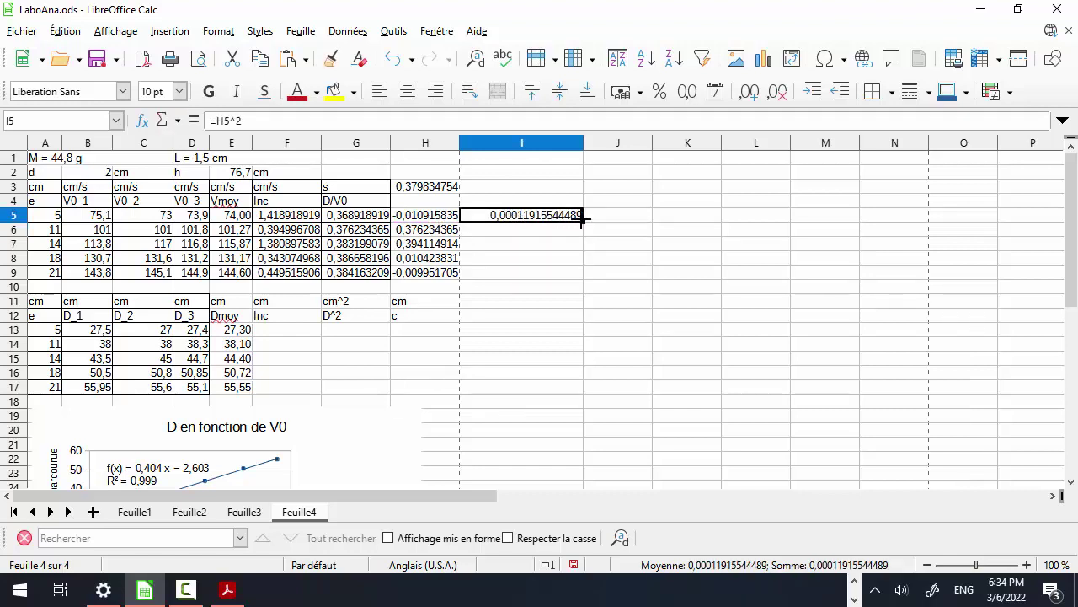
drag(582, 220, 580, 278)
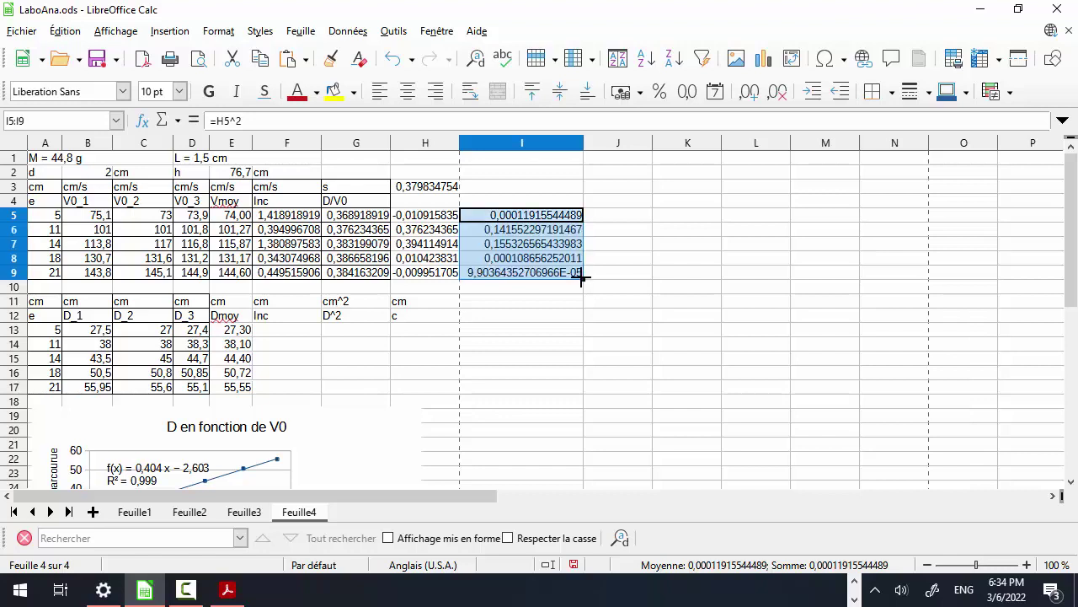
Make the reference to the average absolute in the first deviation formula, changing H5 to =G5-$H$3
click(427, 217)
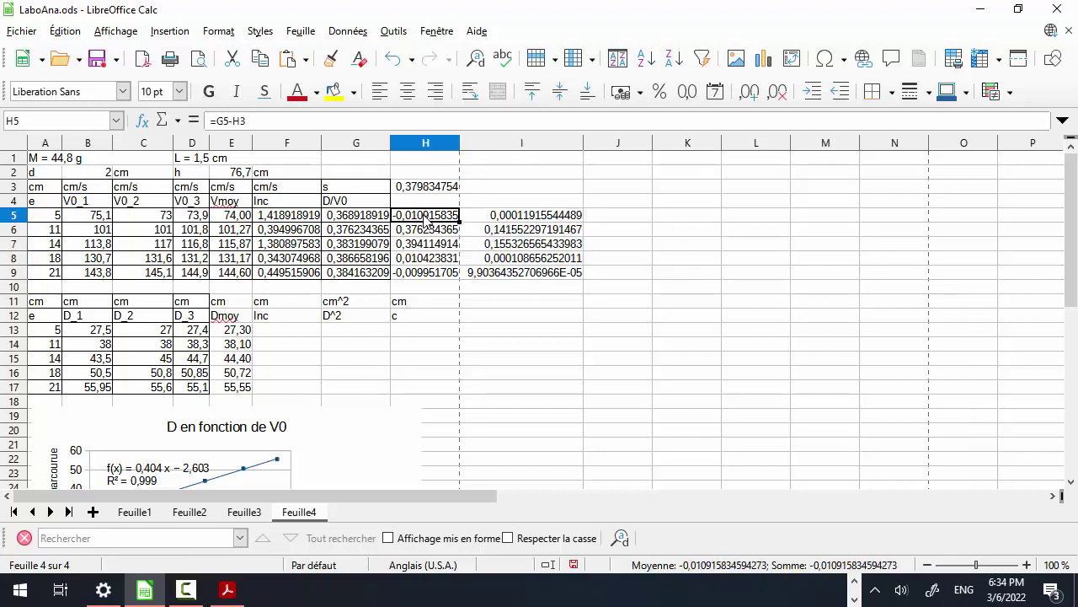
click(426, 233)
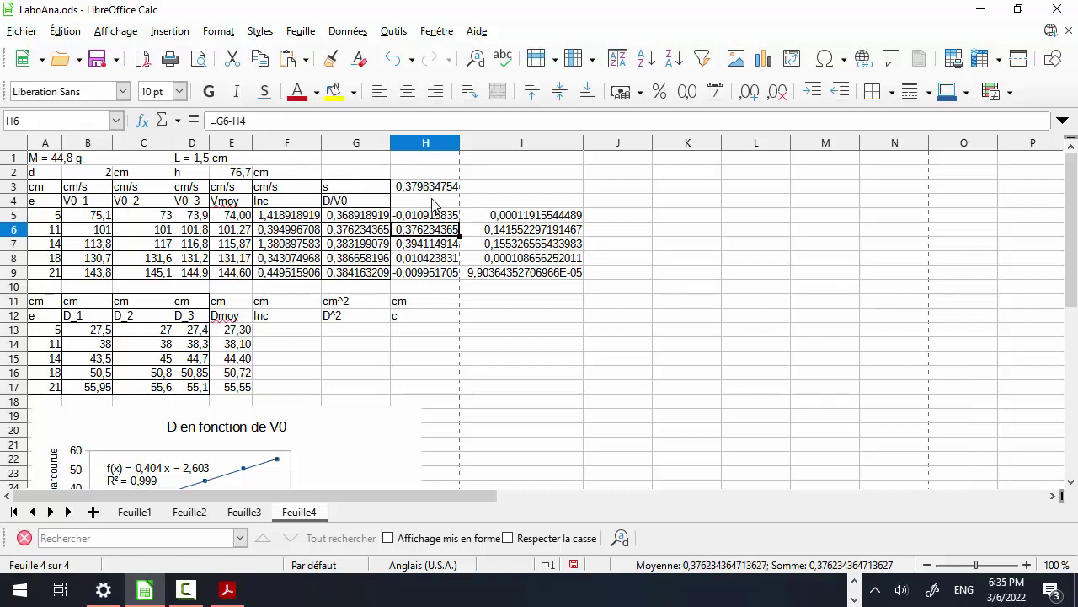
click(430, 217)
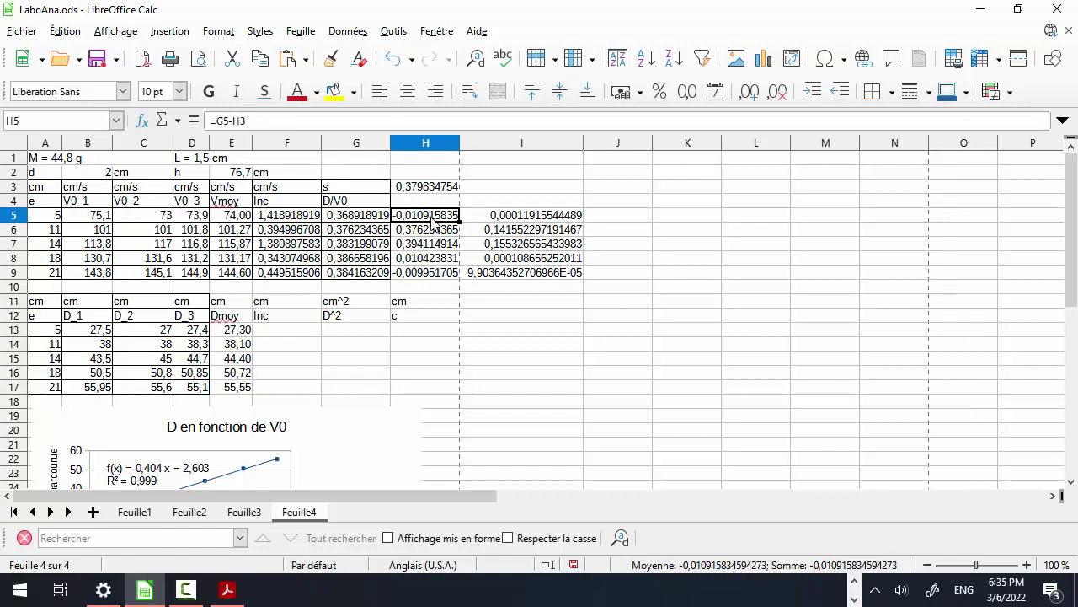
click(235, 121)
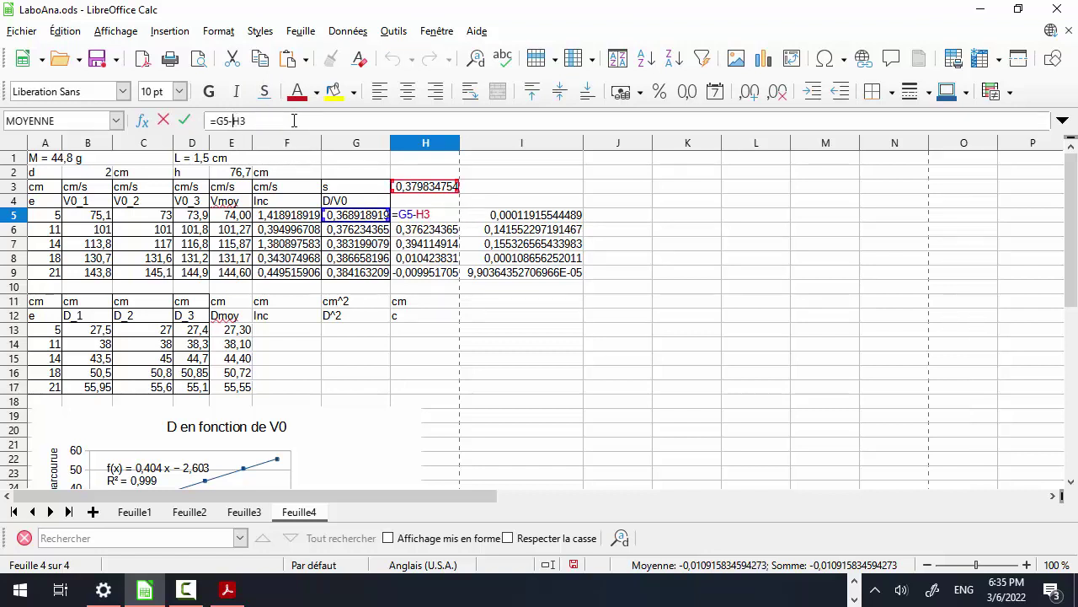
text($H)
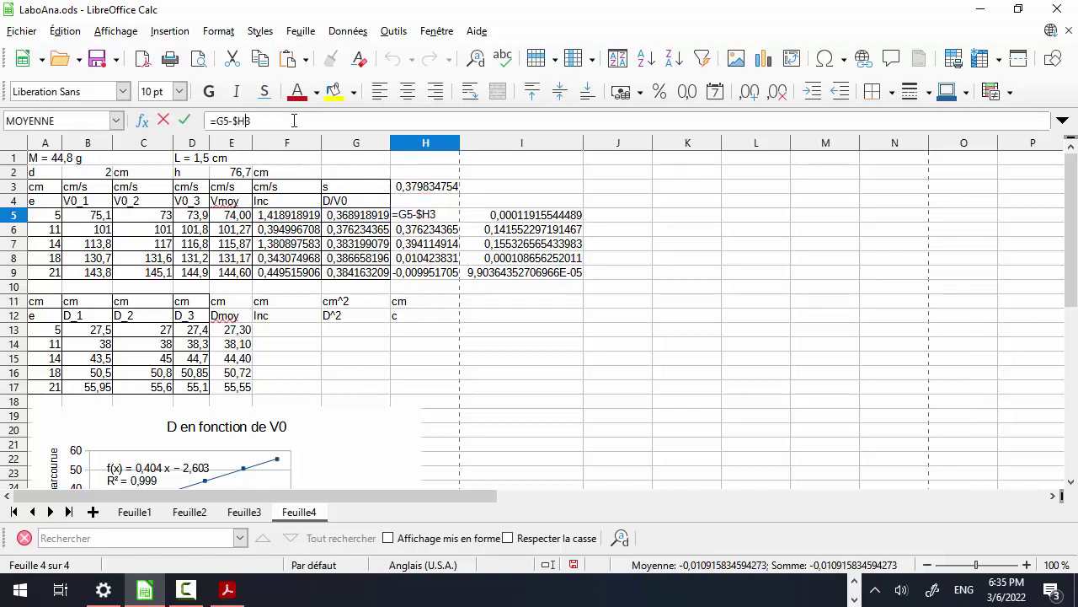
text($)
key(Return)
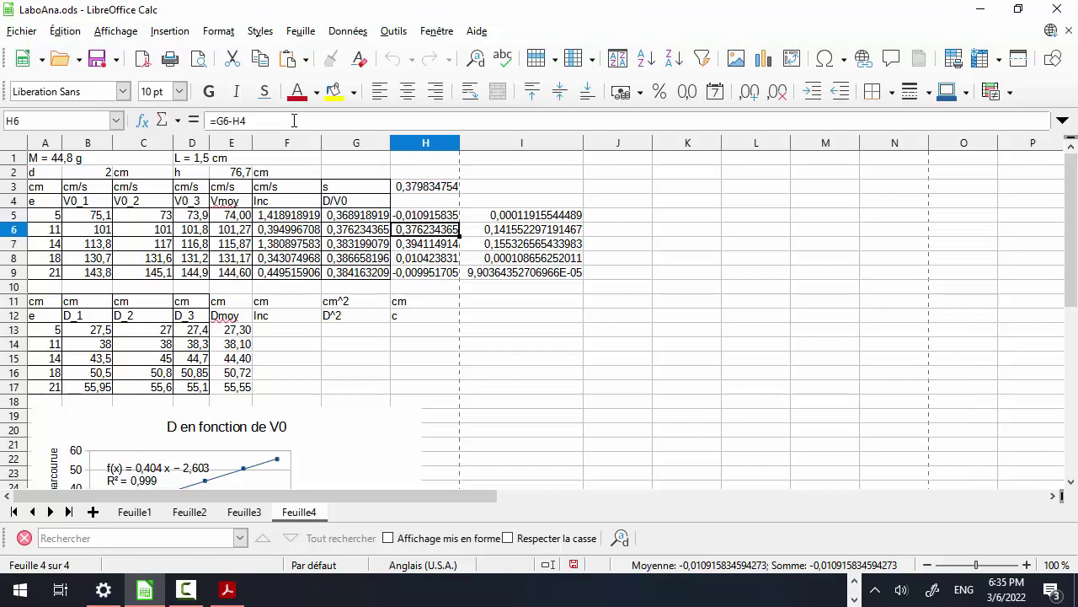
Fill the corrected deviation formula from H5 down to H9 and check the formulas in columns H and I
click(432, 217)
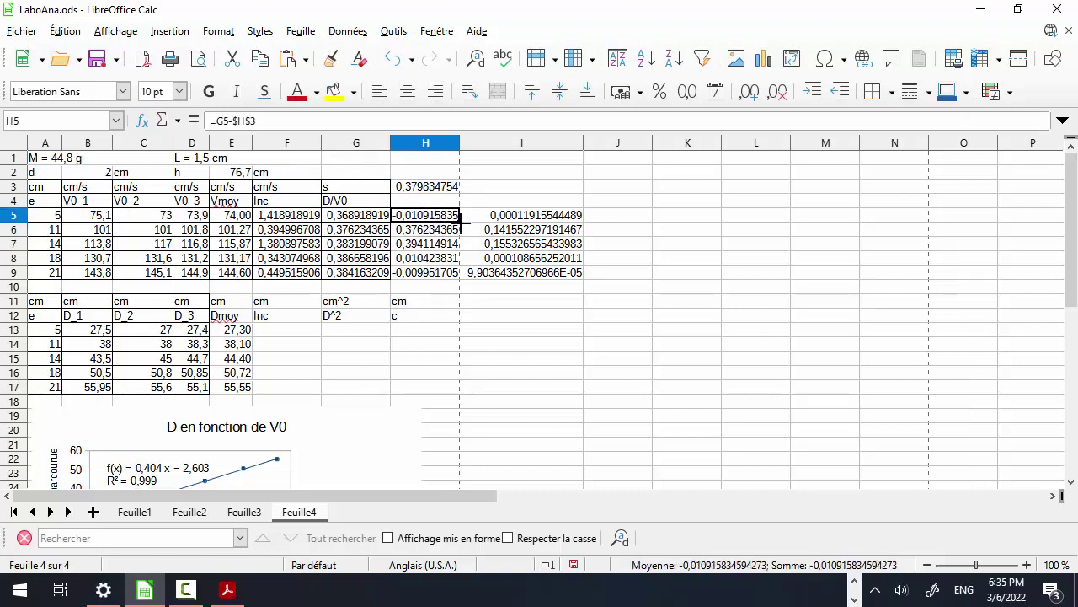
drag(462, 221, 461, 279)
click(444, 244)
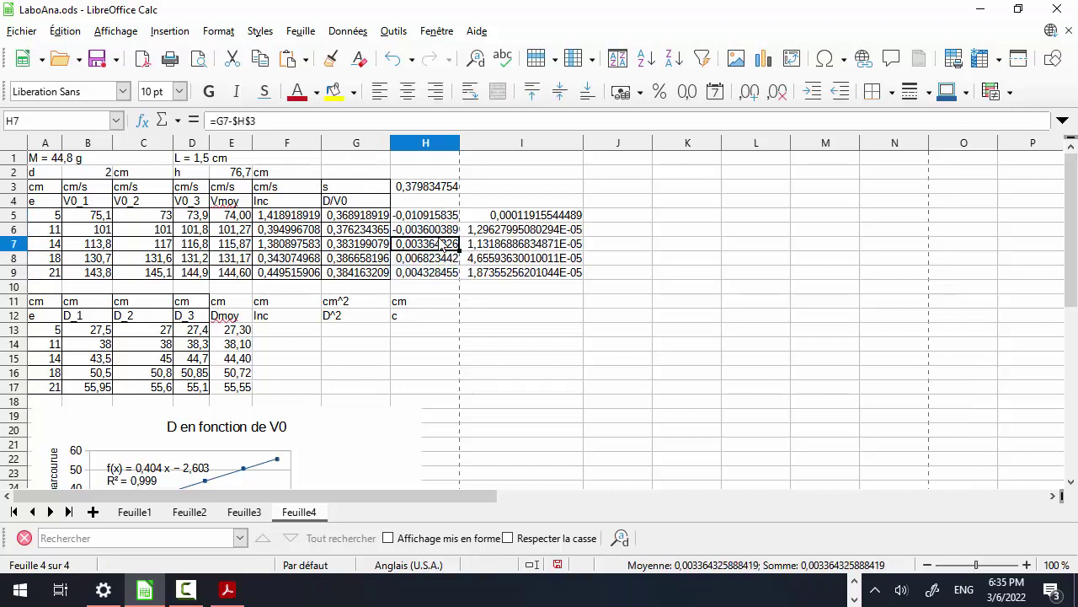
click(436, 258)
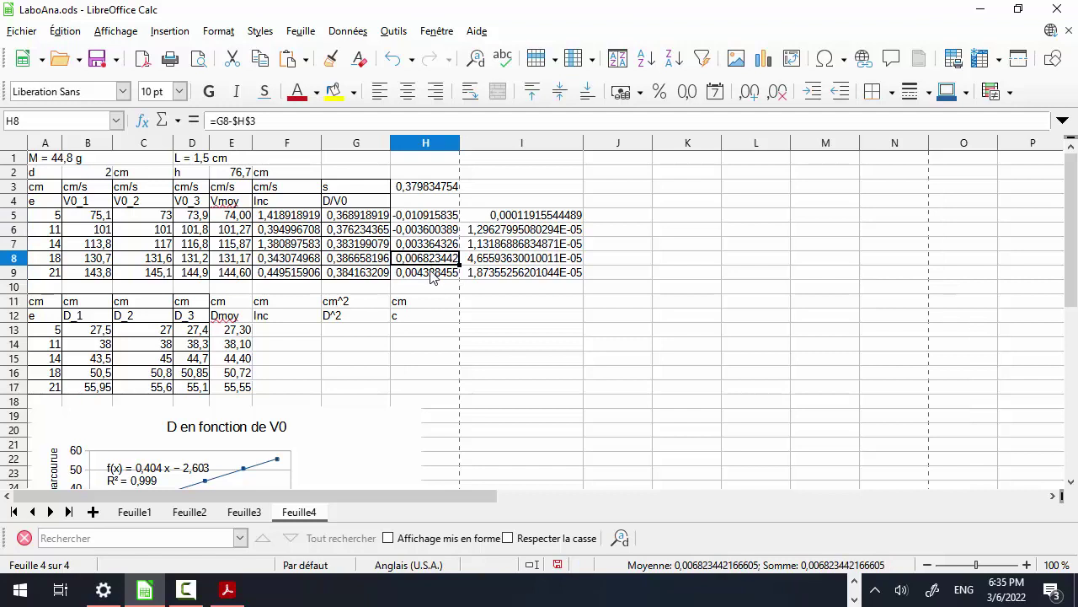
click(431, 276)
click(440, 216)
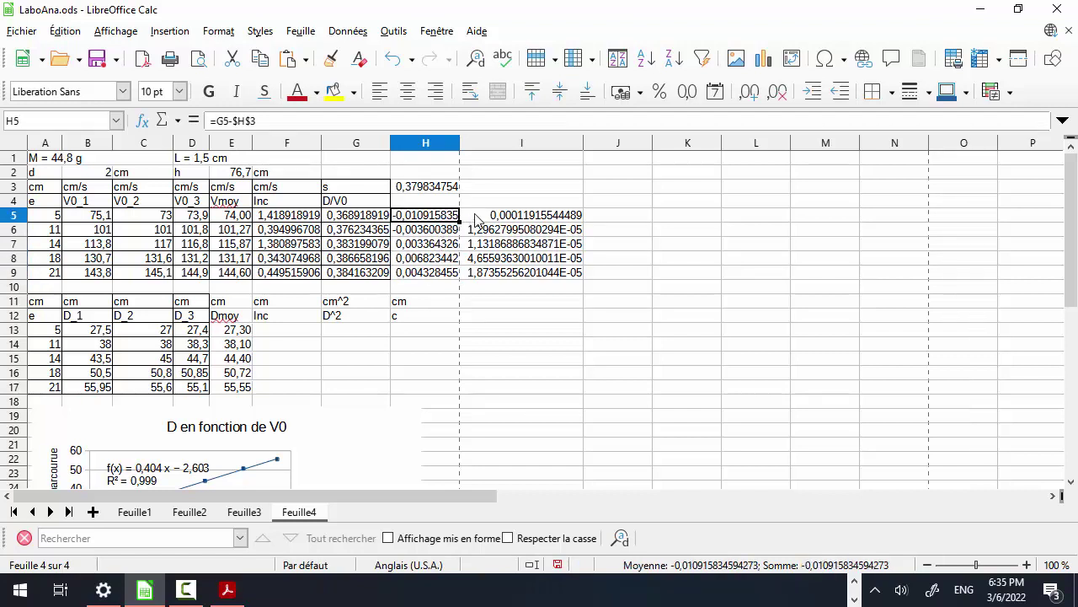
click(518, 219)
double_click(518, 218)
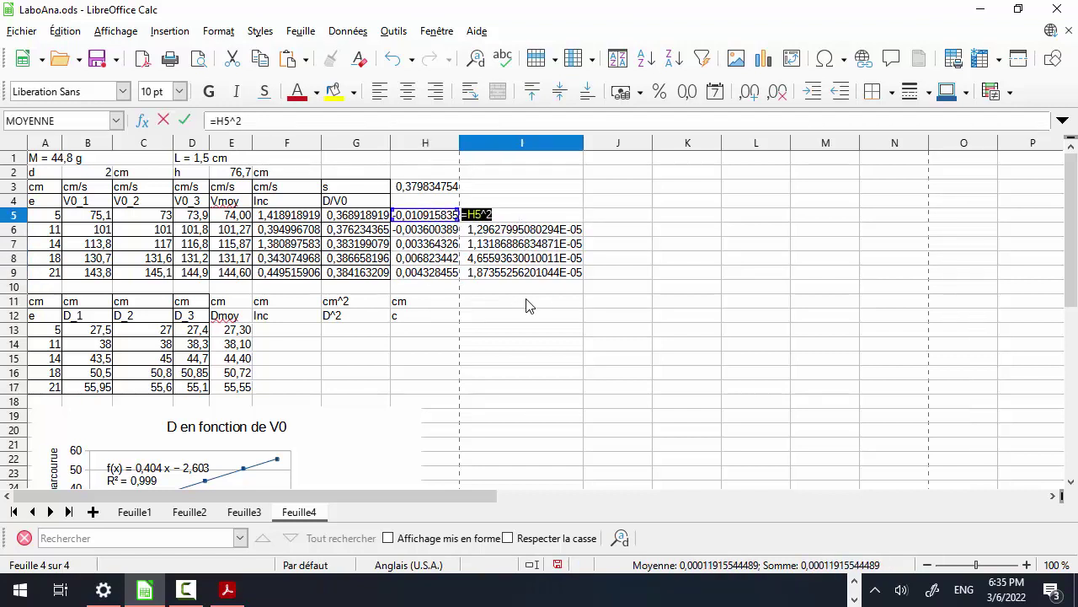
key(Return)
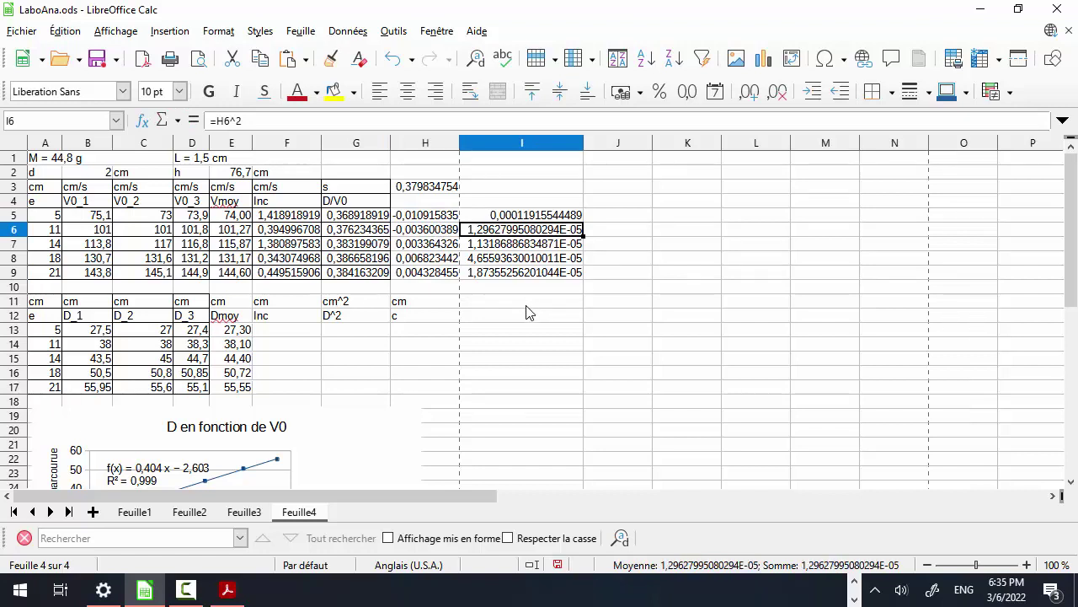
Calculate the average of the squared deviations in I3 with =MOYENNE(I5:I9)
click(541, 191)
text(=)
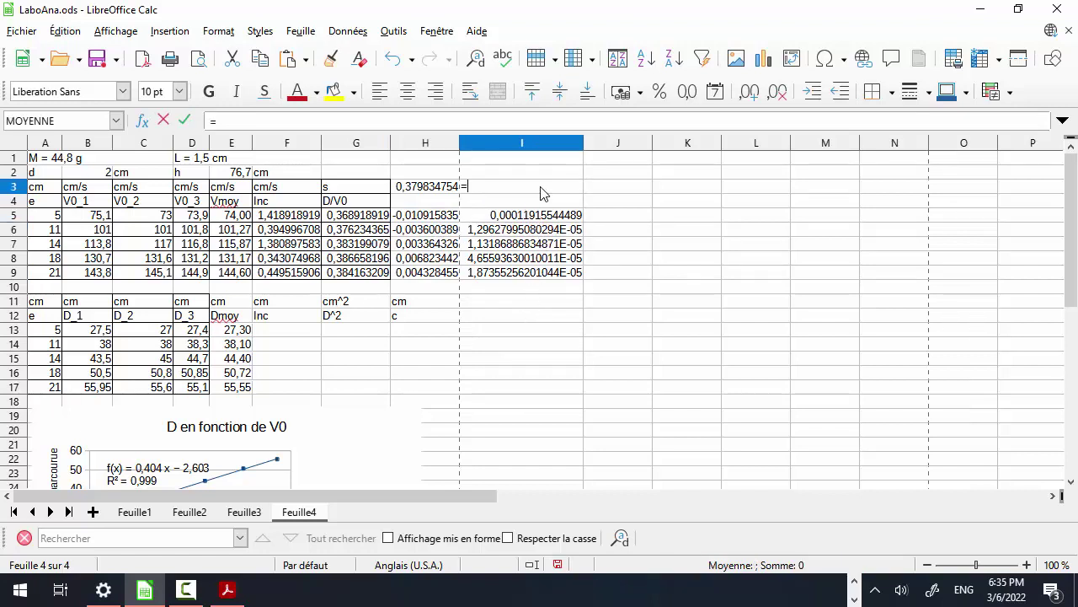
click(116, 120)
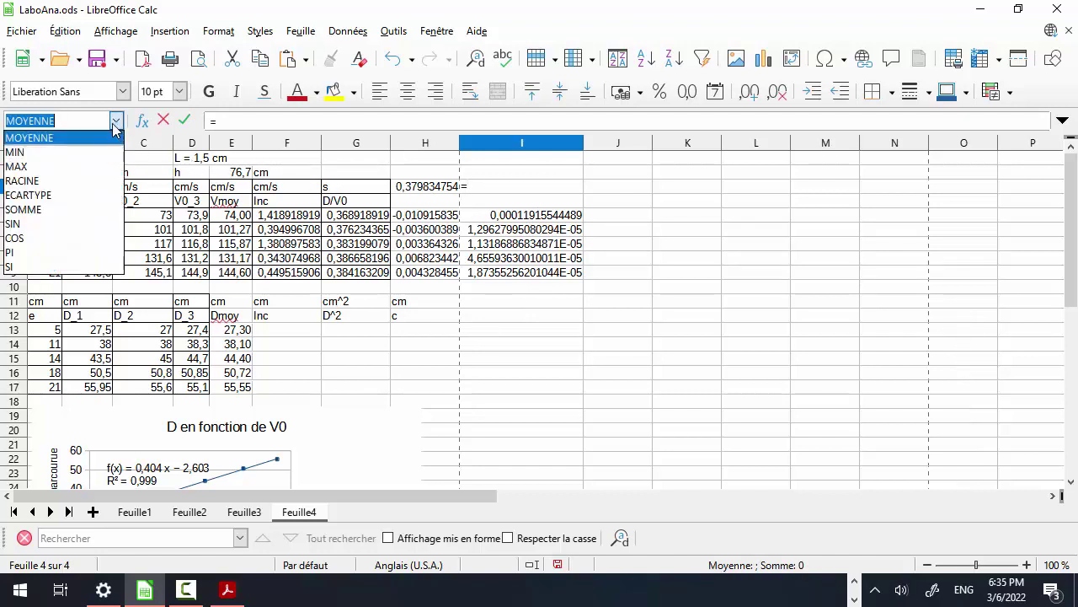
click(81, 139)
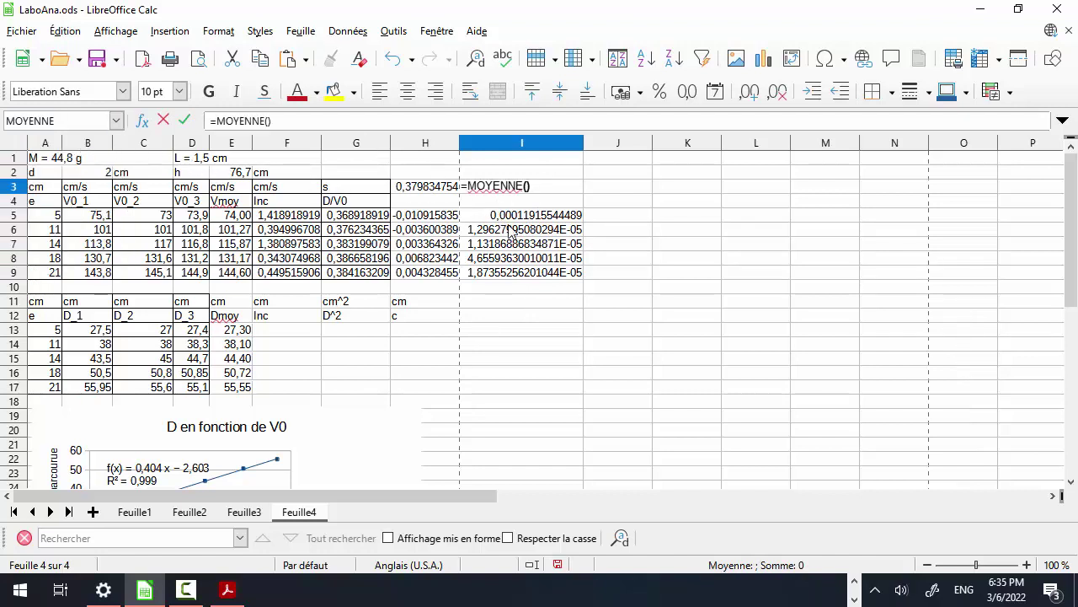
click(532, 216)
drag(534, 231, 529, 277)
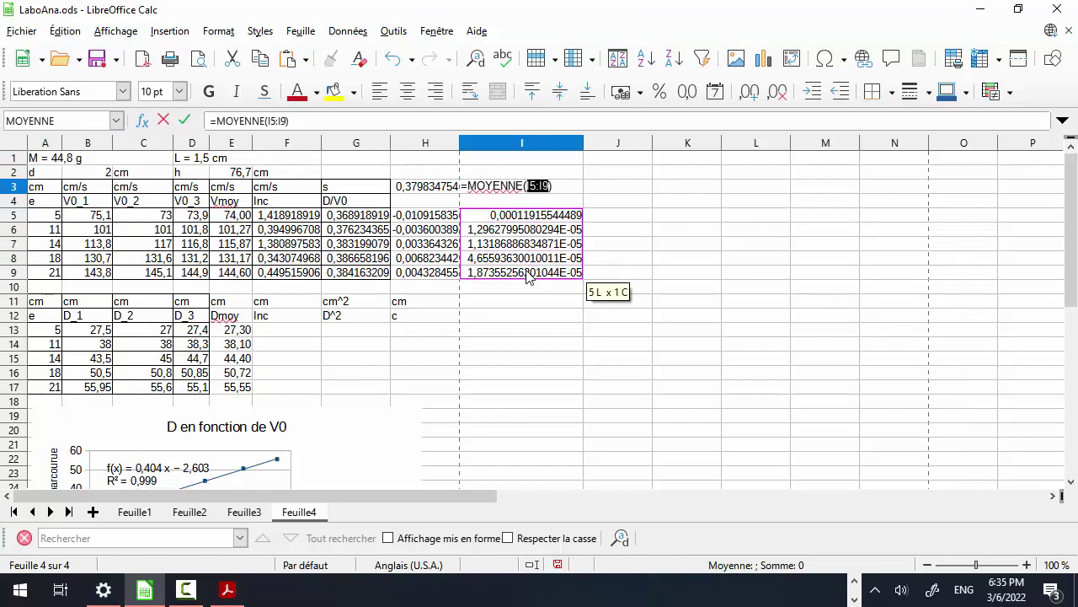
key(Return)
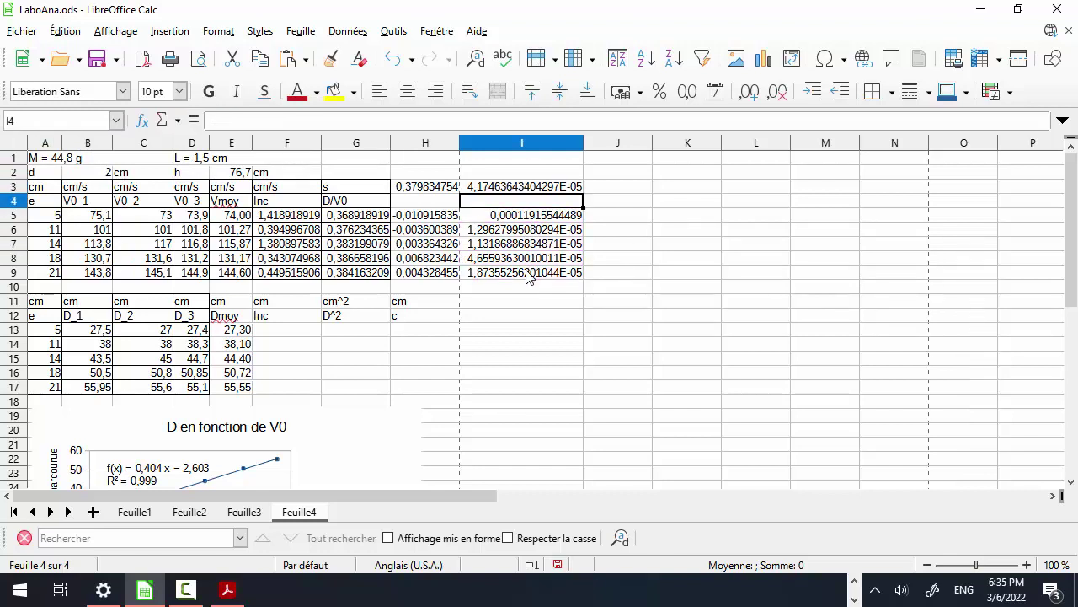
Take the square root of the mean squared deviation in J3 with =RACINE(I3)
click(619, 192)
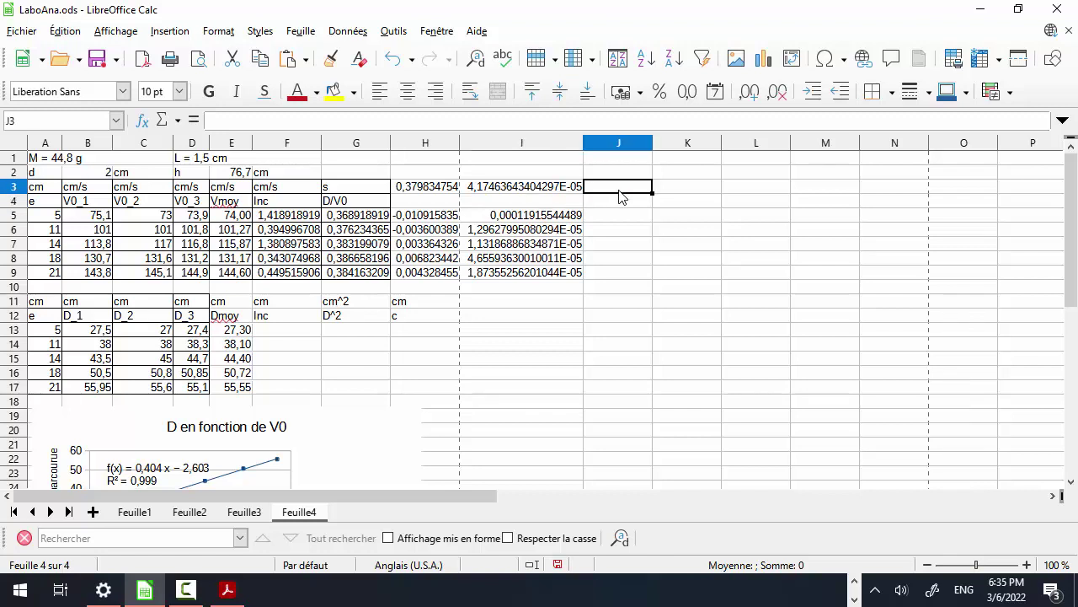
text(=)
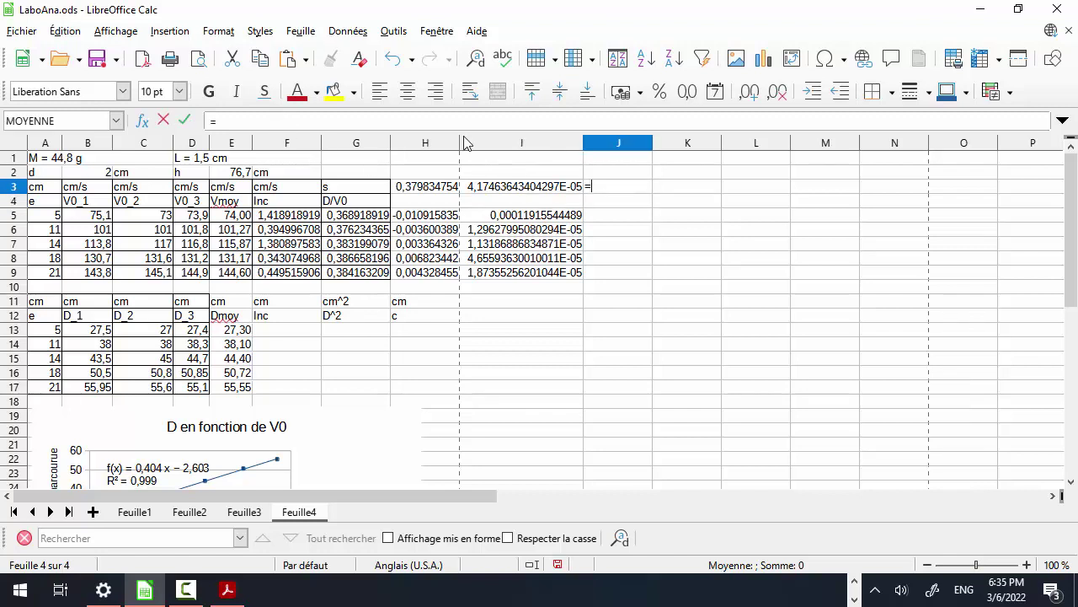
text(racine)
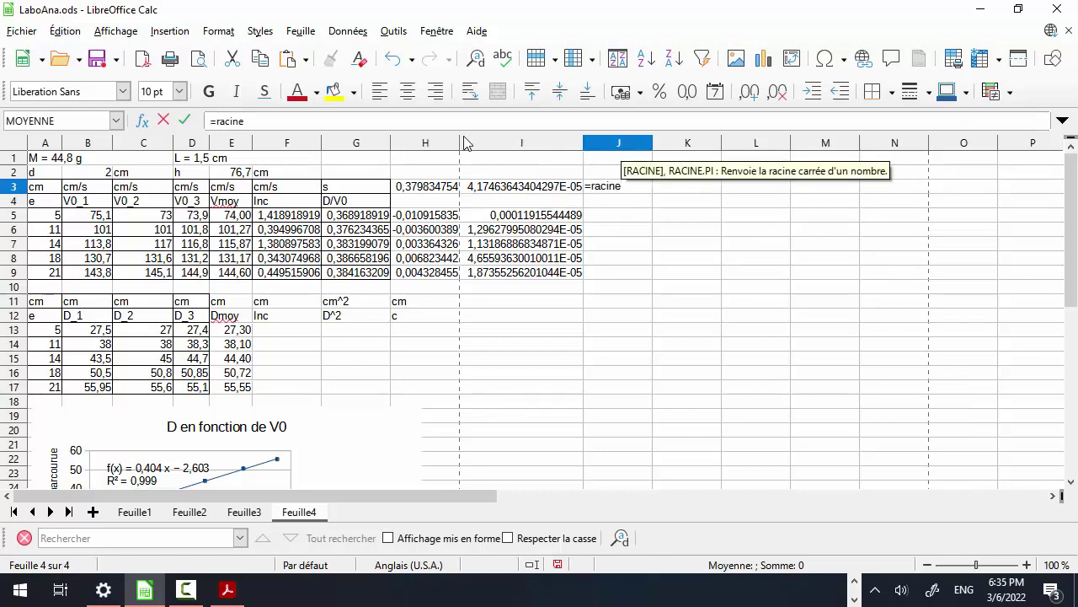
text(()
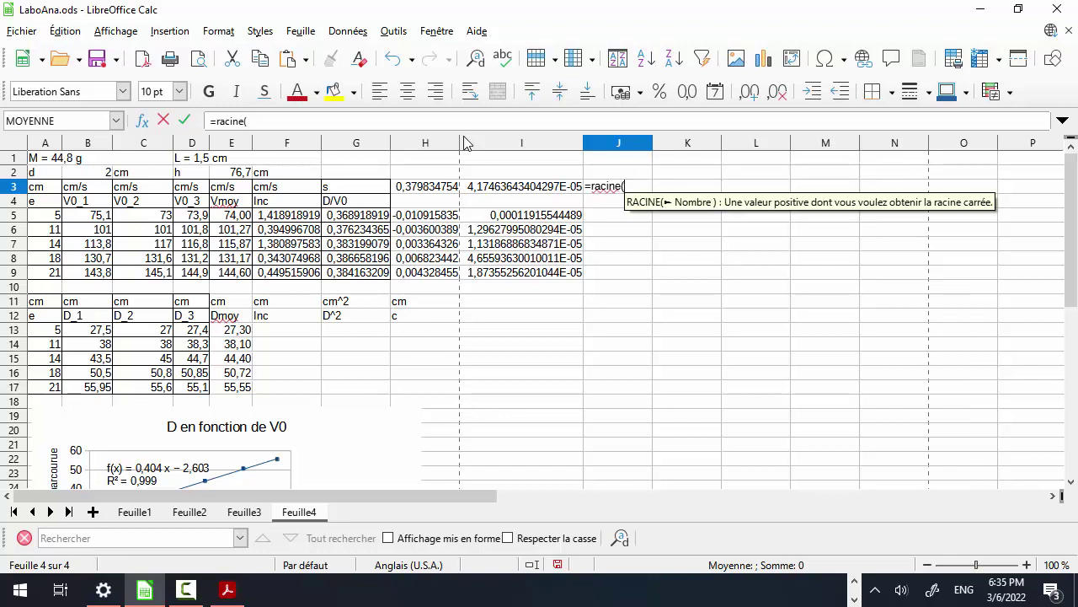
click(502, 192)
text())
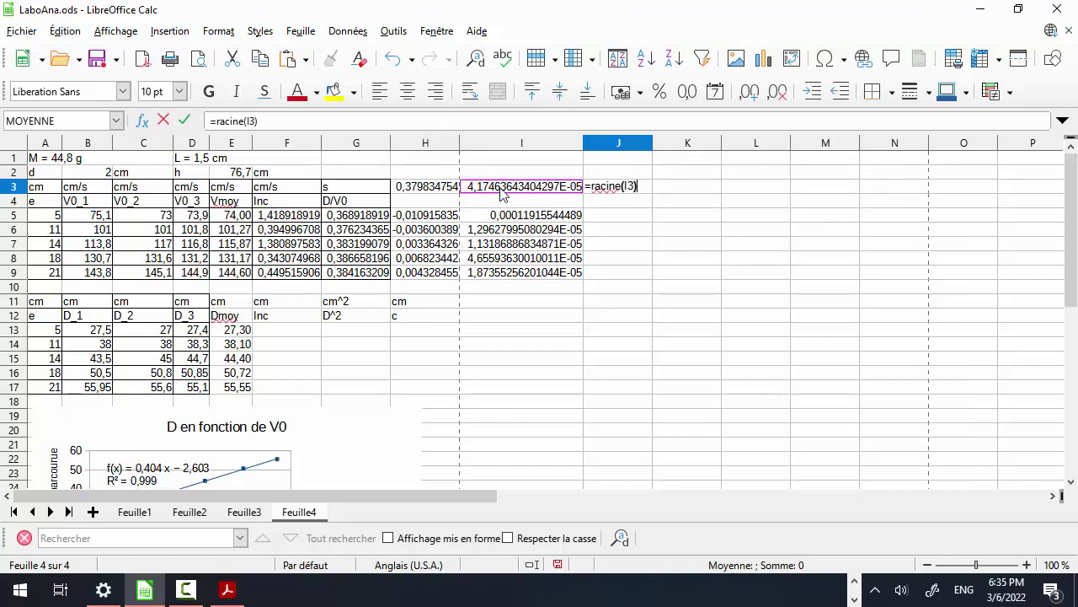
key(Return)
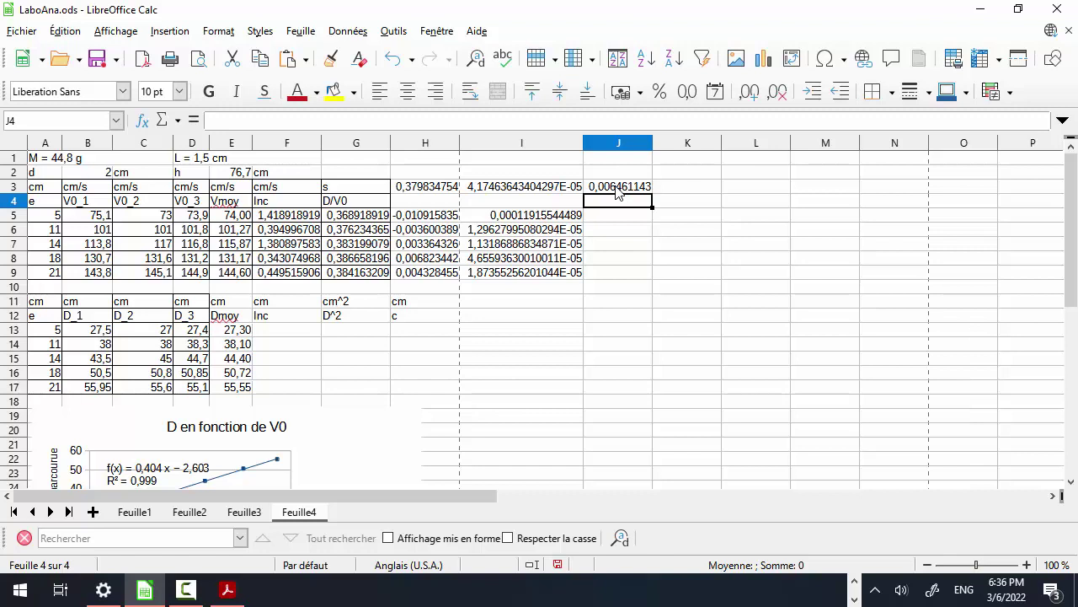
Calculate the standard deviation of the D/V0 values in J2 with =ECARTYPE(G5:G9) for comparison
click(625, 177)
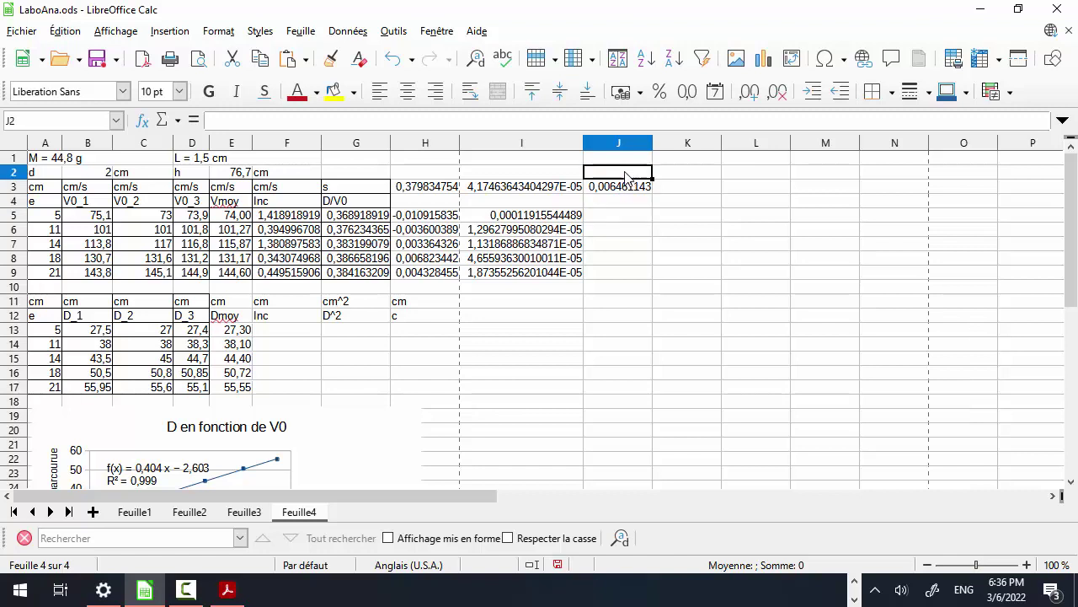
text(=)
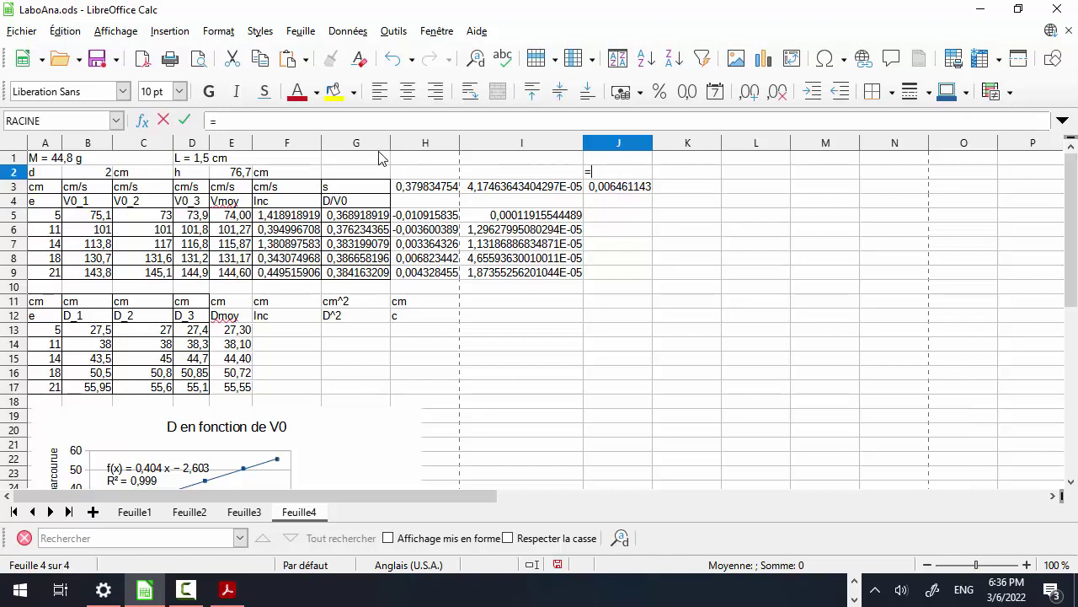
click(115, 121)
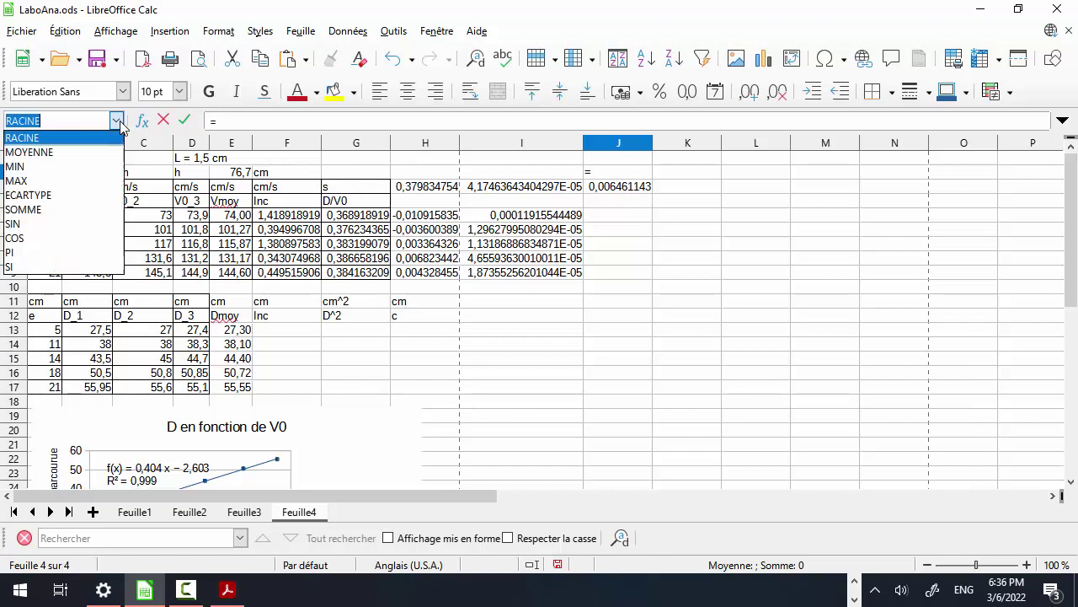
click(59, 194)
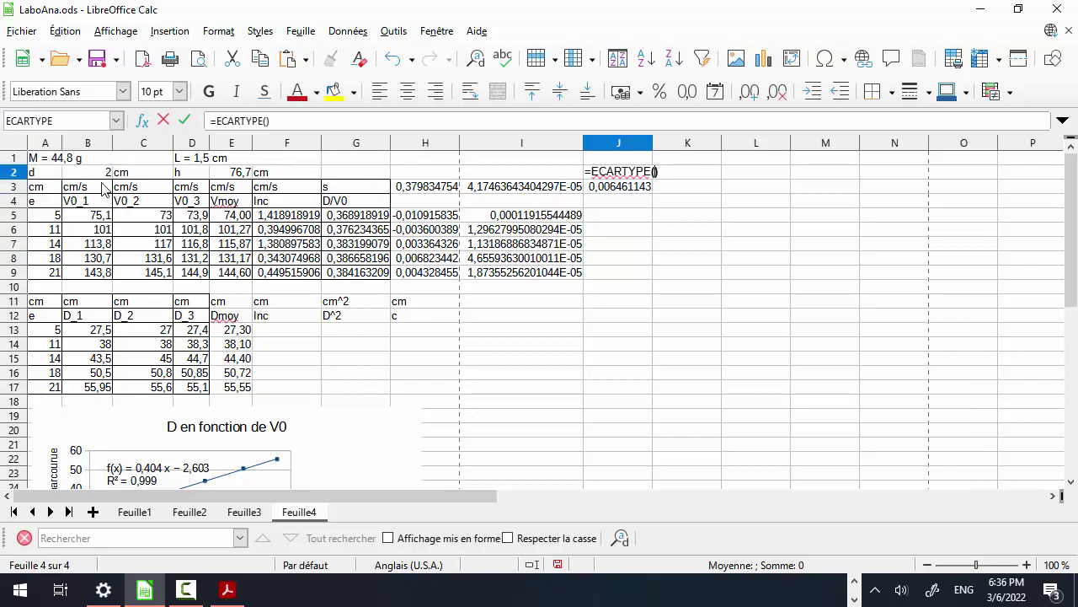
click(348, 220)
drag(348, 234, 349, 279)
key(Return)
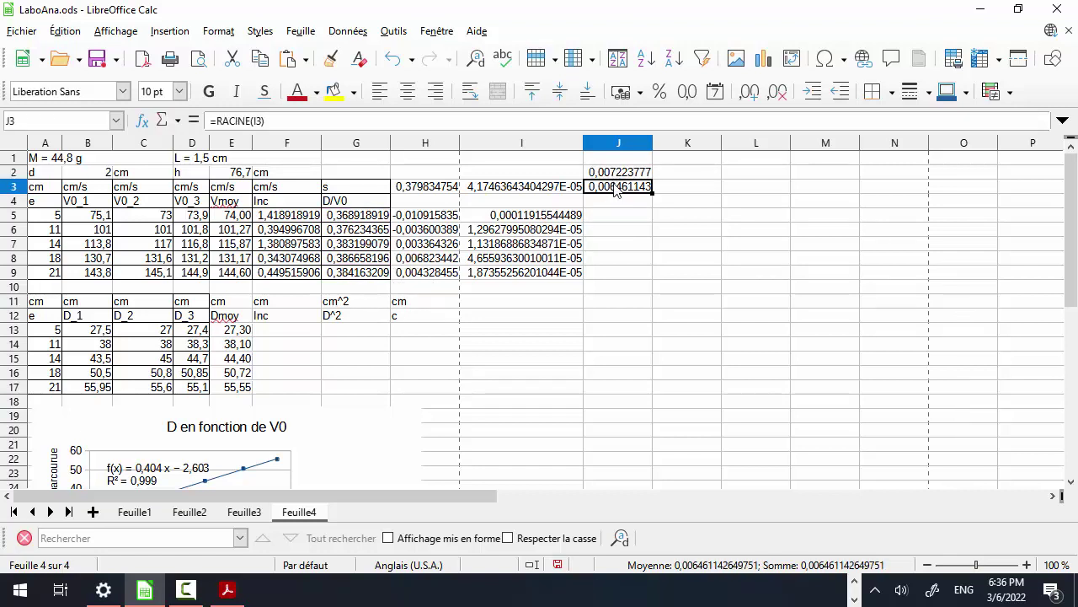
Square the D/V0 values in column K by entering =G5^2 in K5 and filling it down to K9
click(698, 210)
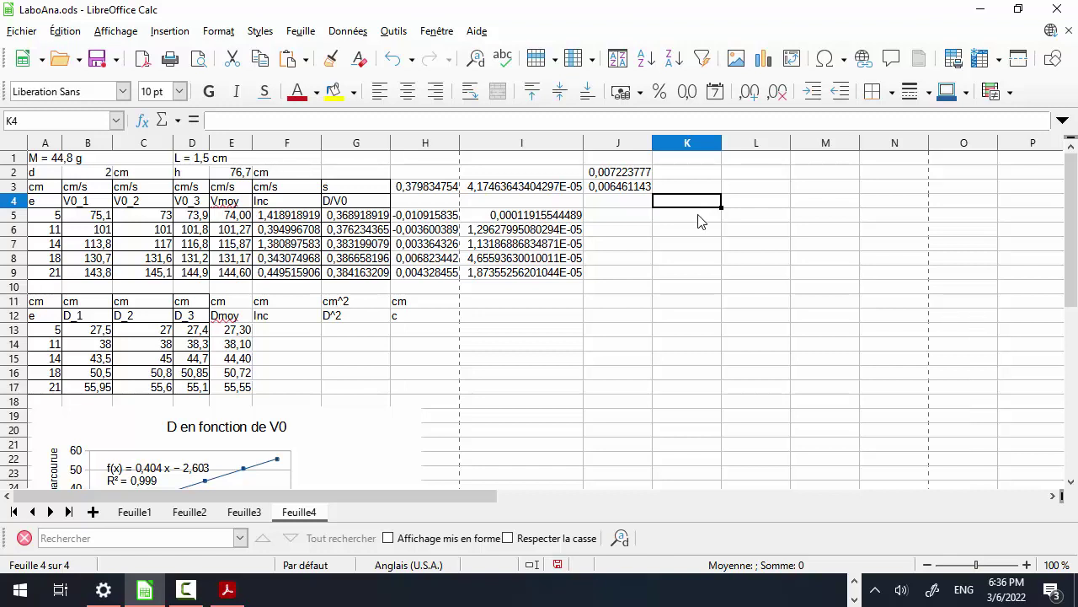
click(749, 219)
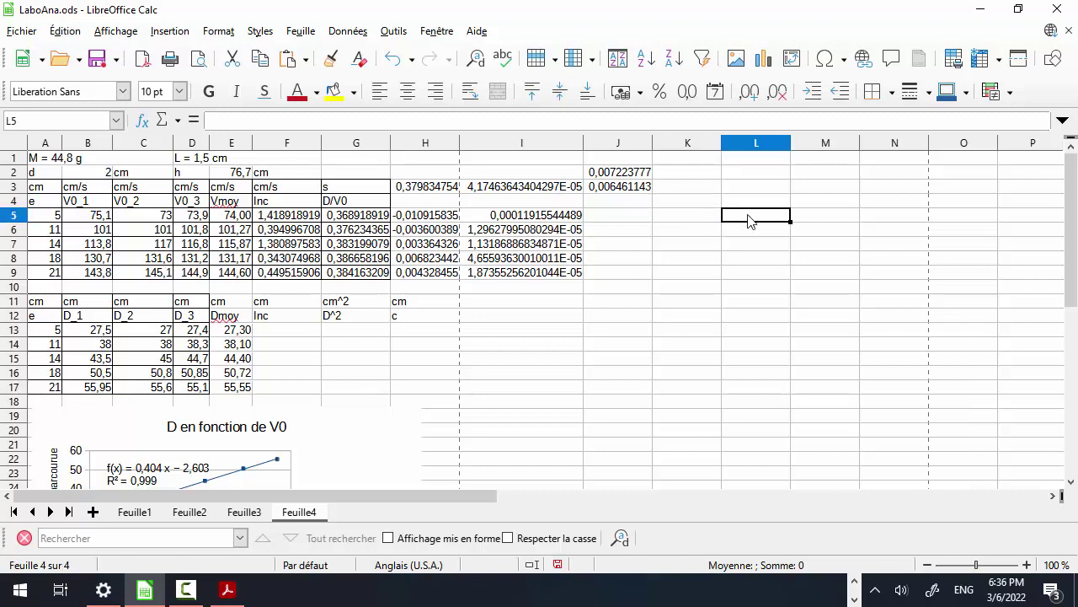
click(696, 222)
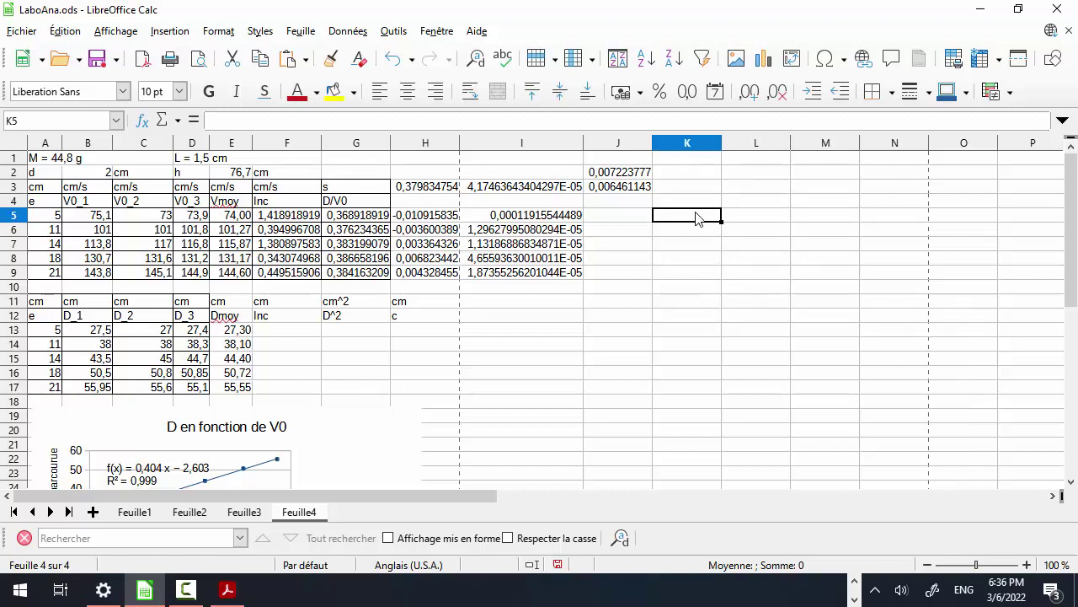
text(=)
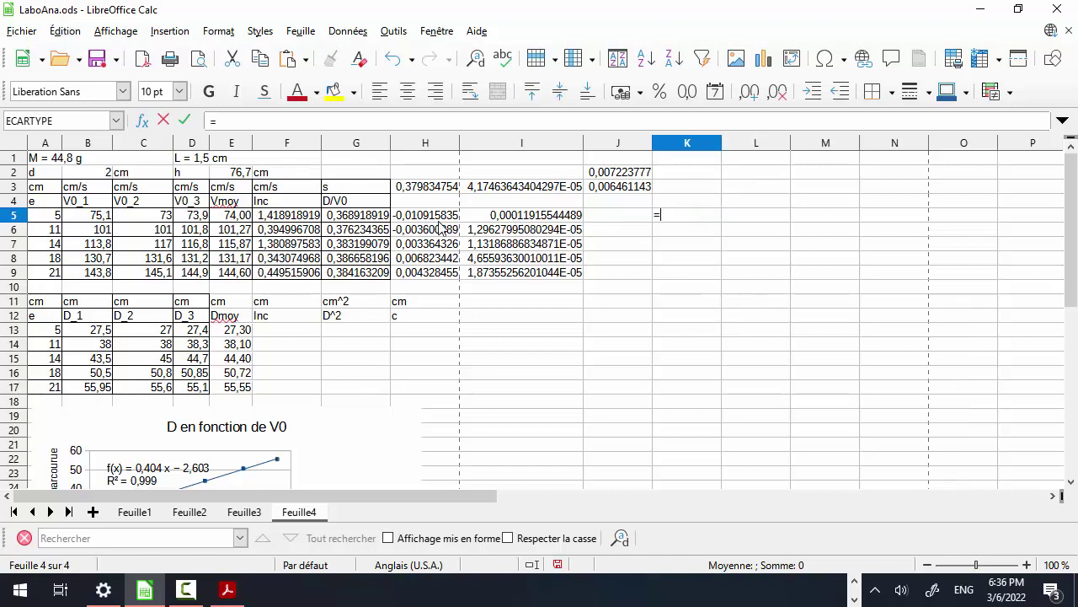
click(355, 217)
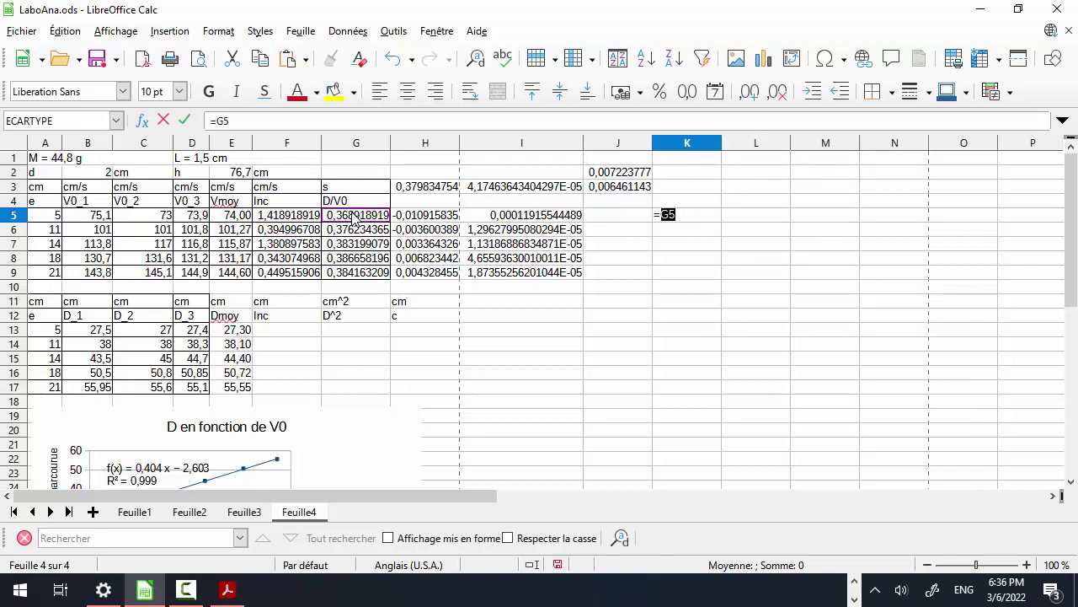
text(^2)
key(Return)
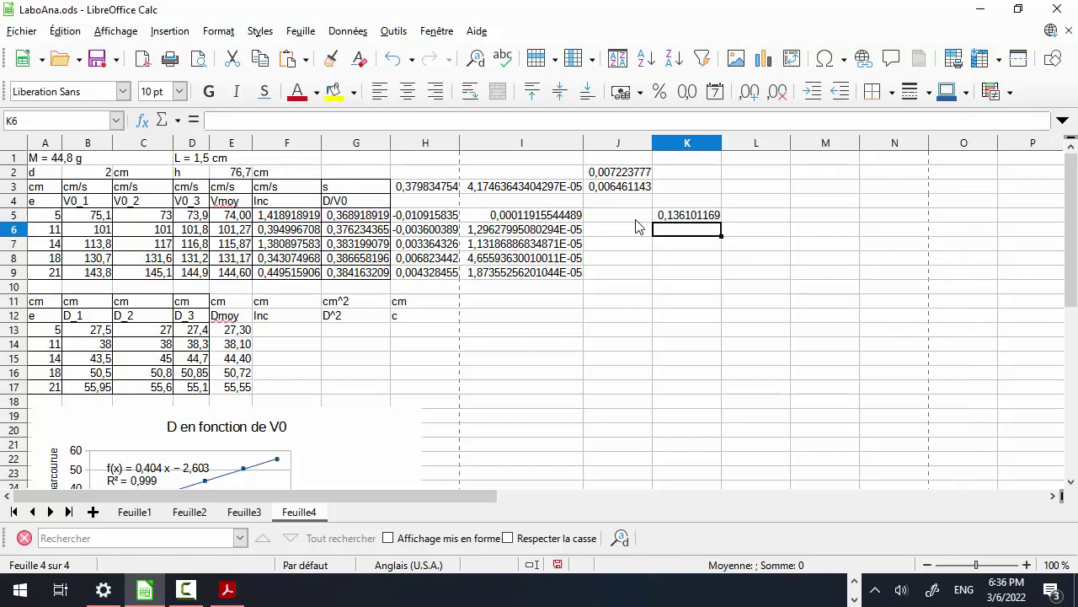
click(689, 218)
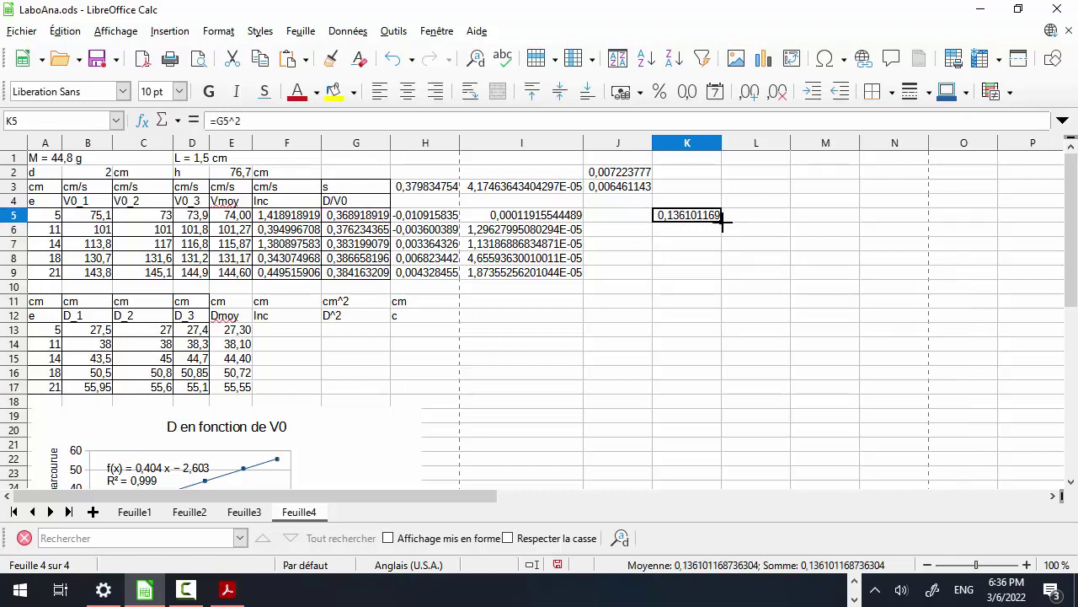
drag(721, 221, 719, 275)
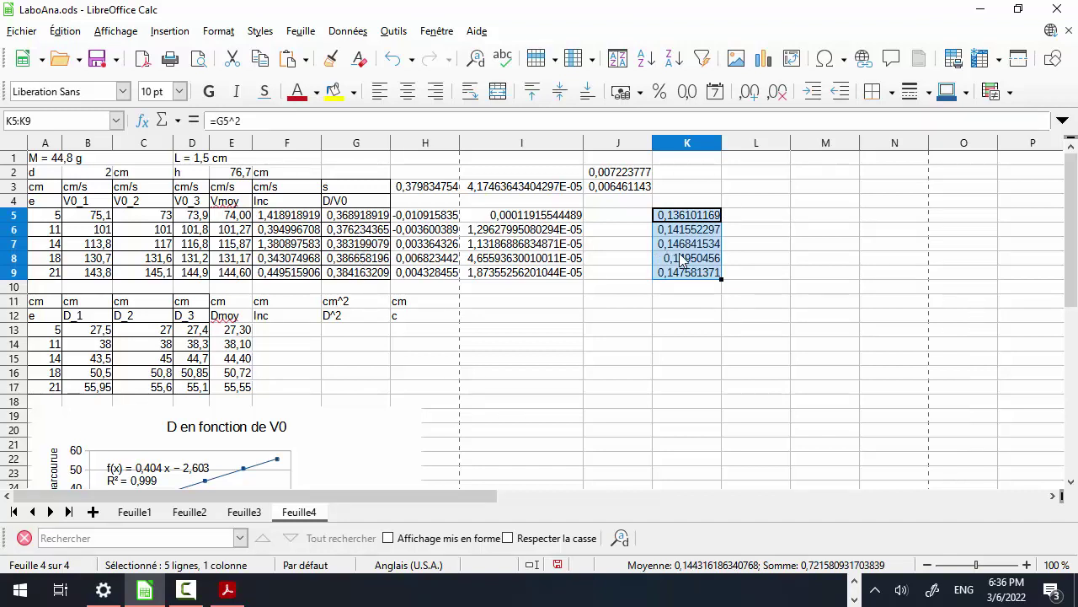
Calculate the average of the squared D/V0 values in K11 with =MOYENNE(K5:K9)
click(688, 304)
text(=)
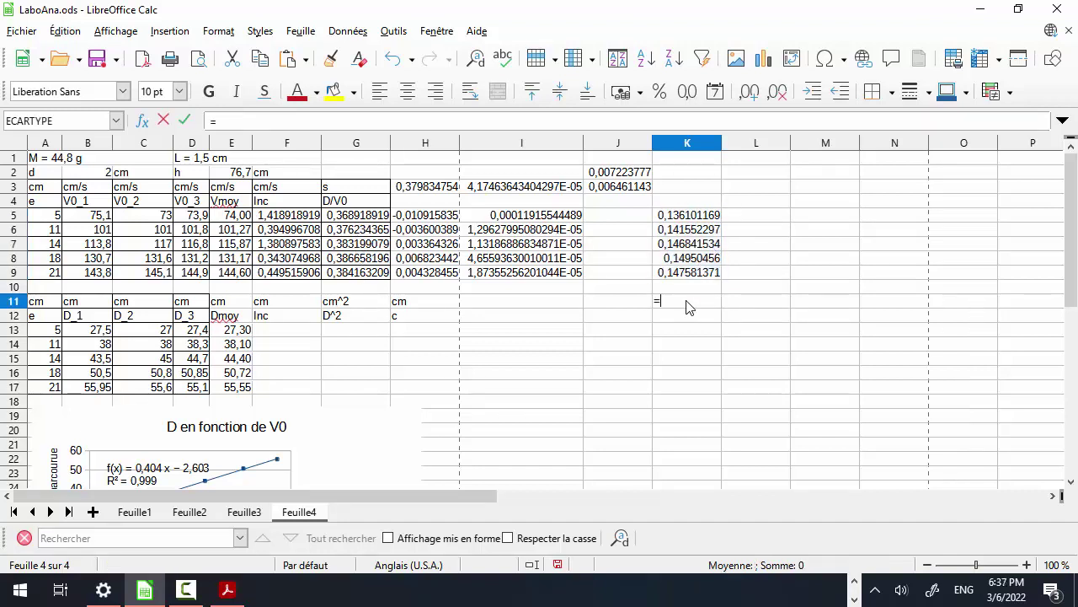
click(116, 124)
click(72, 164)
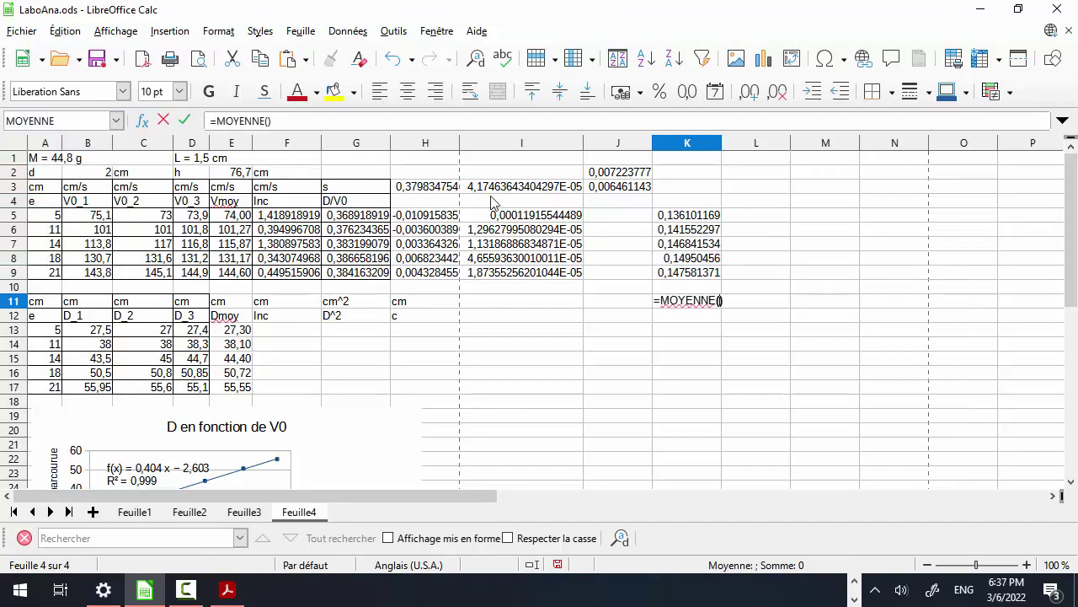
drag(665, 217, 668, 276)
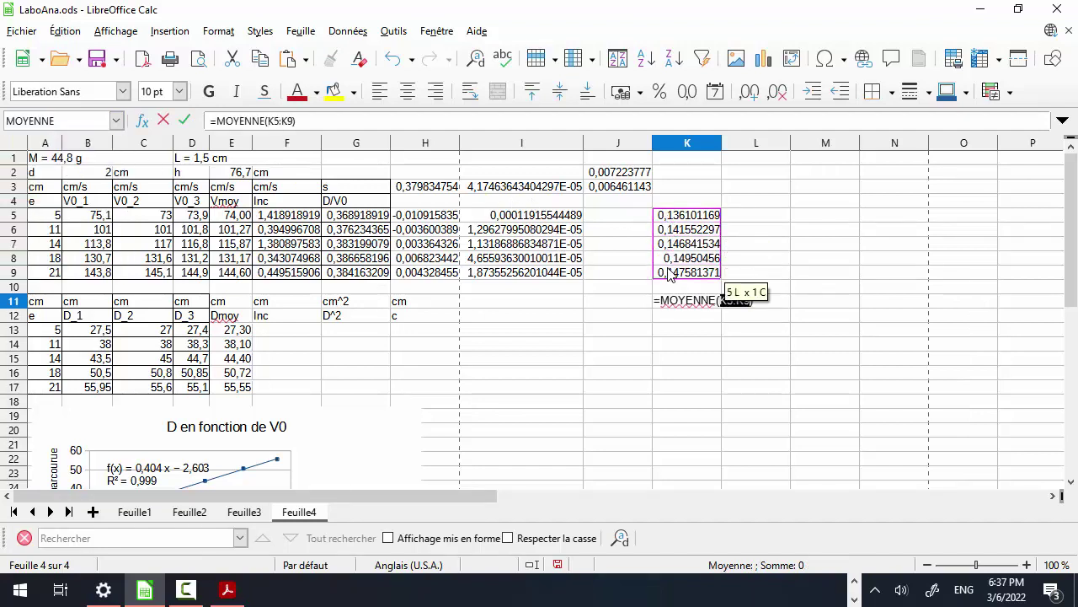
key(Return)
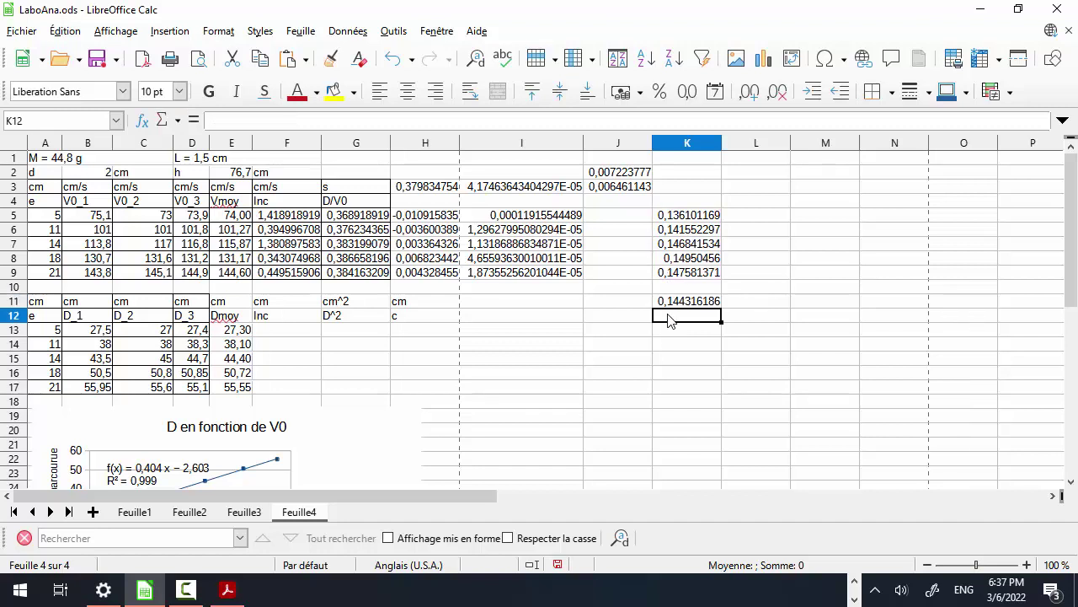
Compute the variance in K12 as the mean of squares minus the squared mean with =K11-H3^2
text(=)
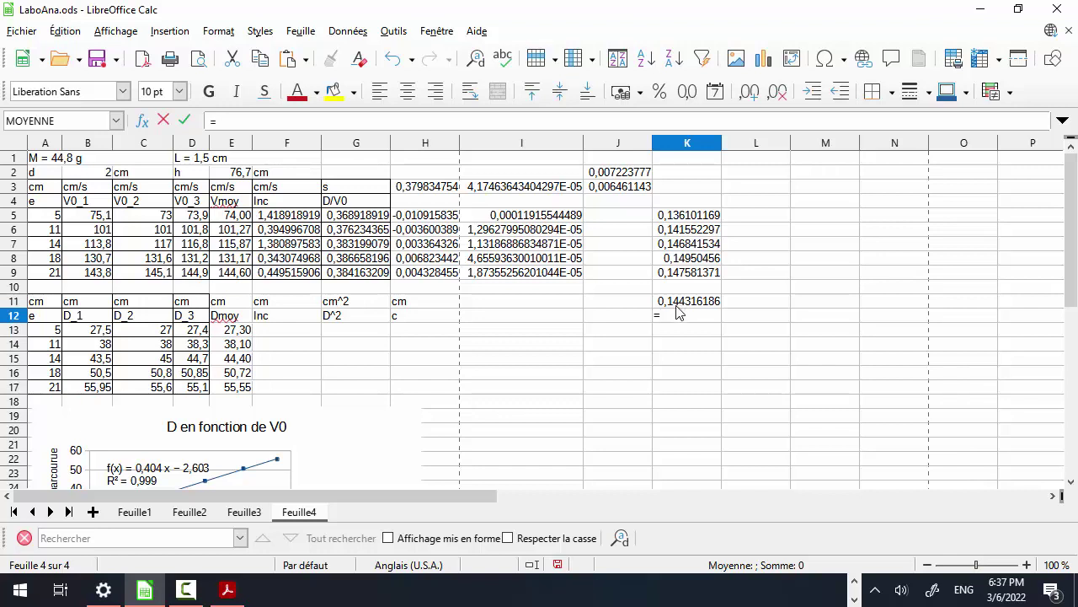
click(677, 303)
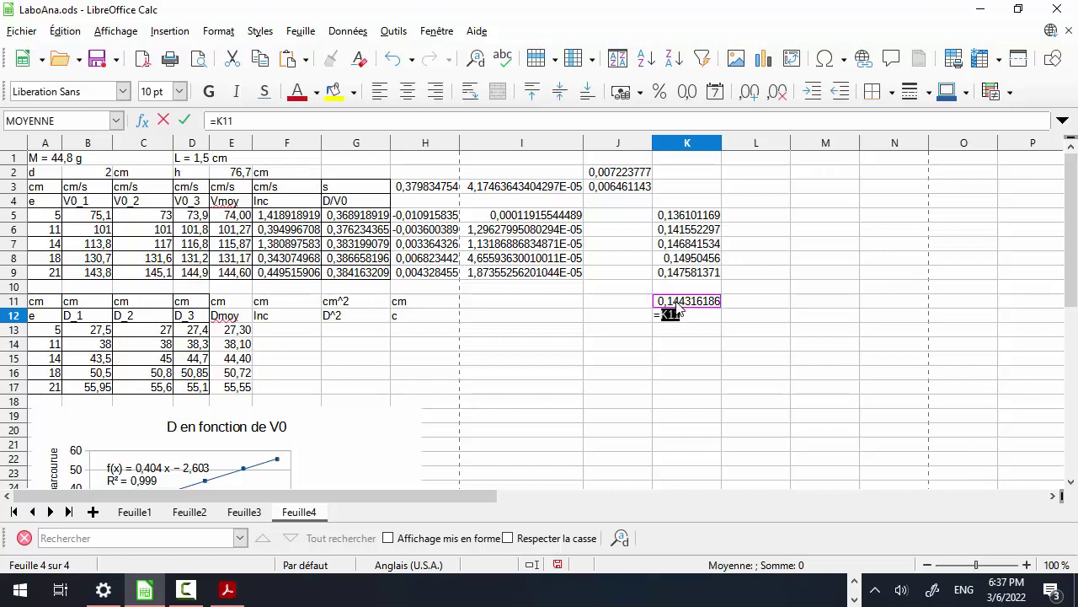
text(^2)
click(427, 186)
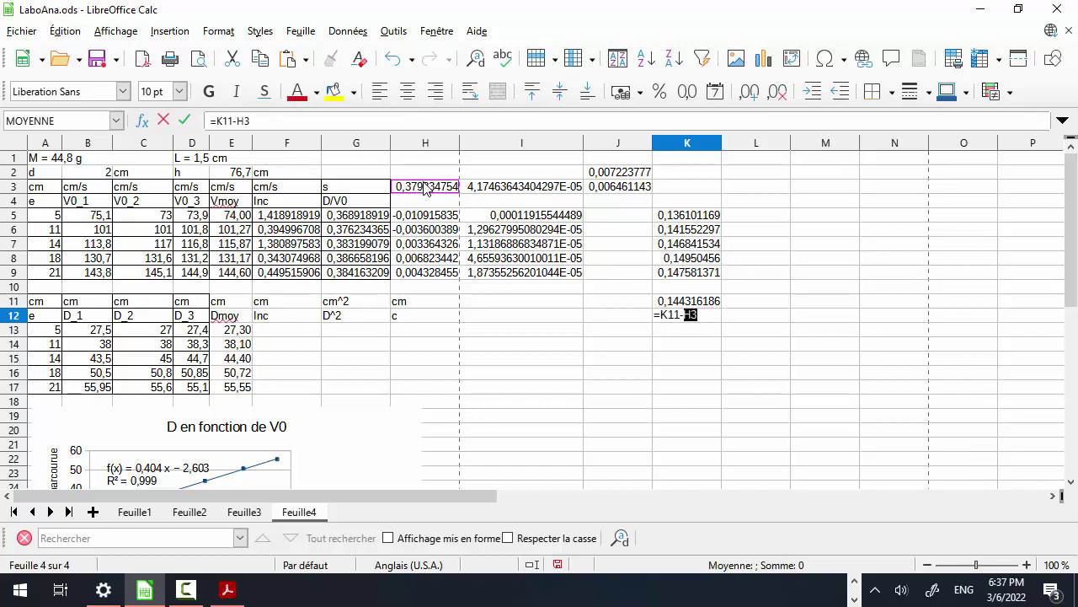
key(Right)
key(Return)
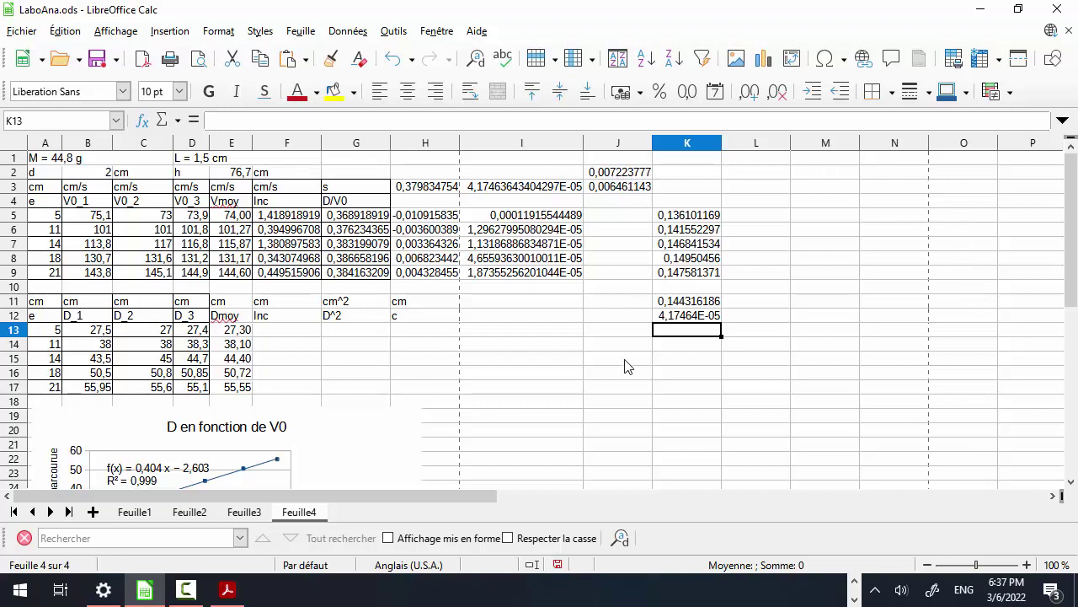
click(682, 318)
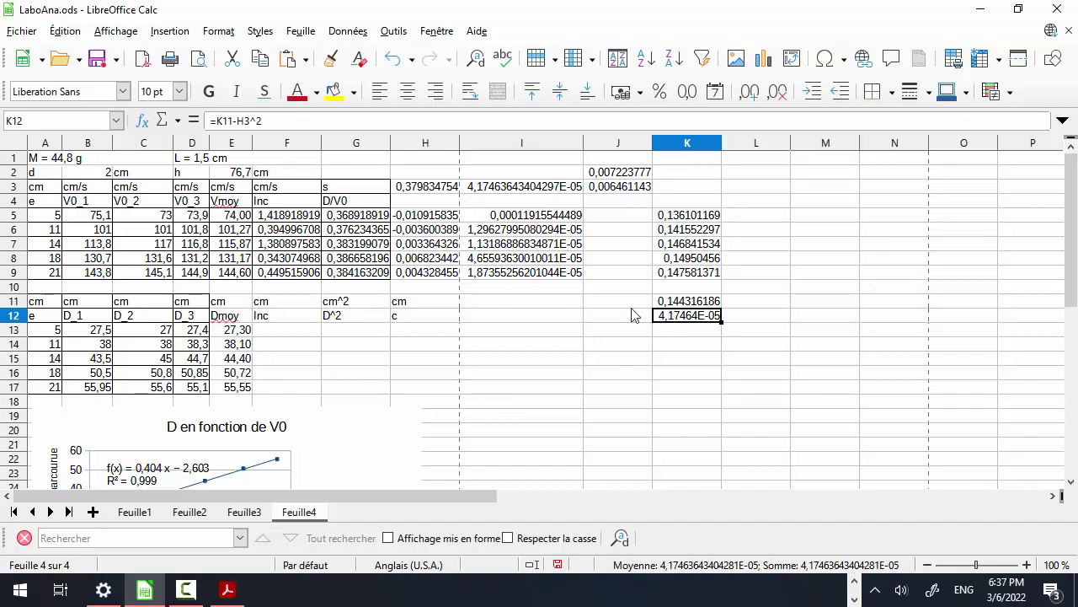
Calculate the relative standard deviation of D/V0 as a percentage in I11 with =J2/H3*100
click(497, 320)
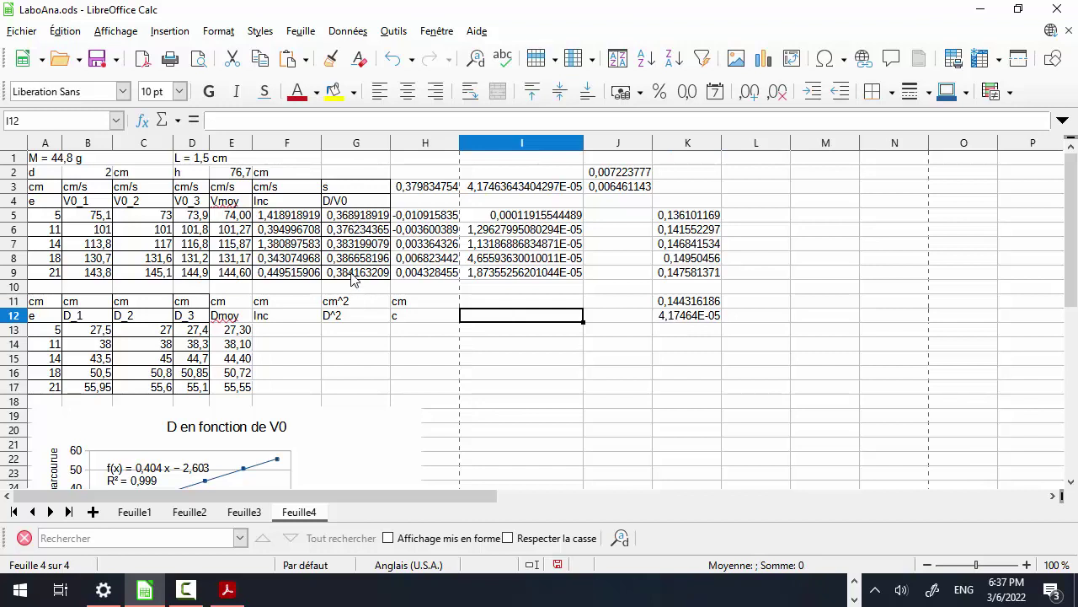
click(368, 218)
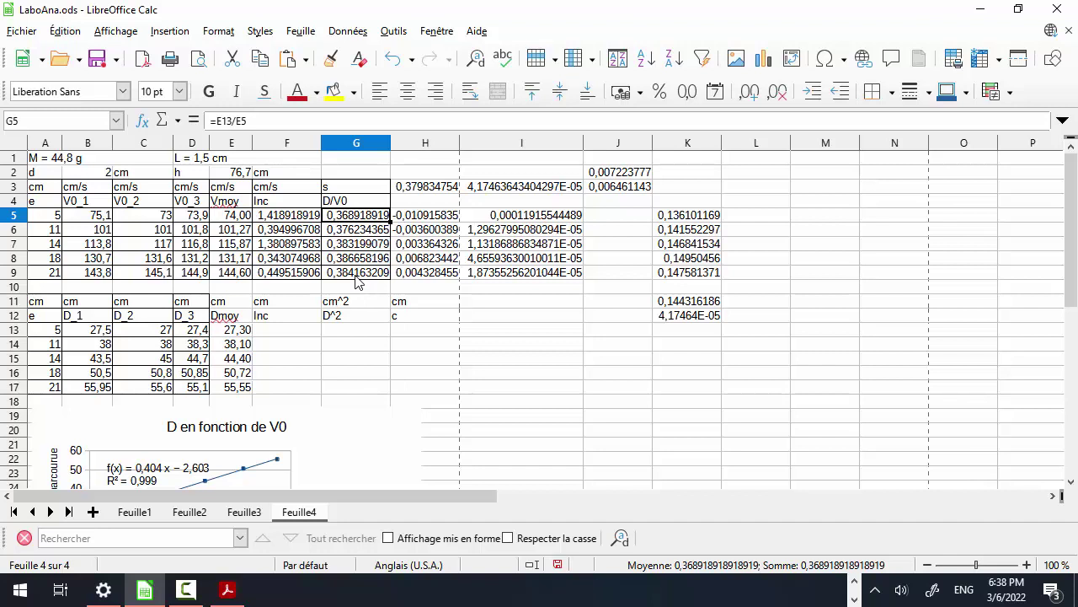
click(503, 306)
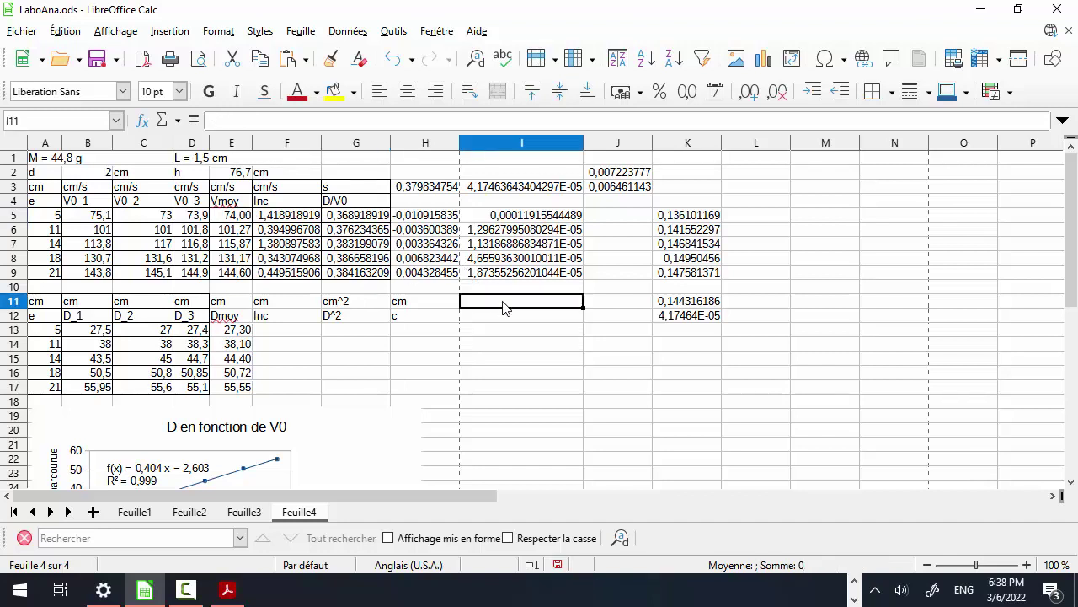
text(=)
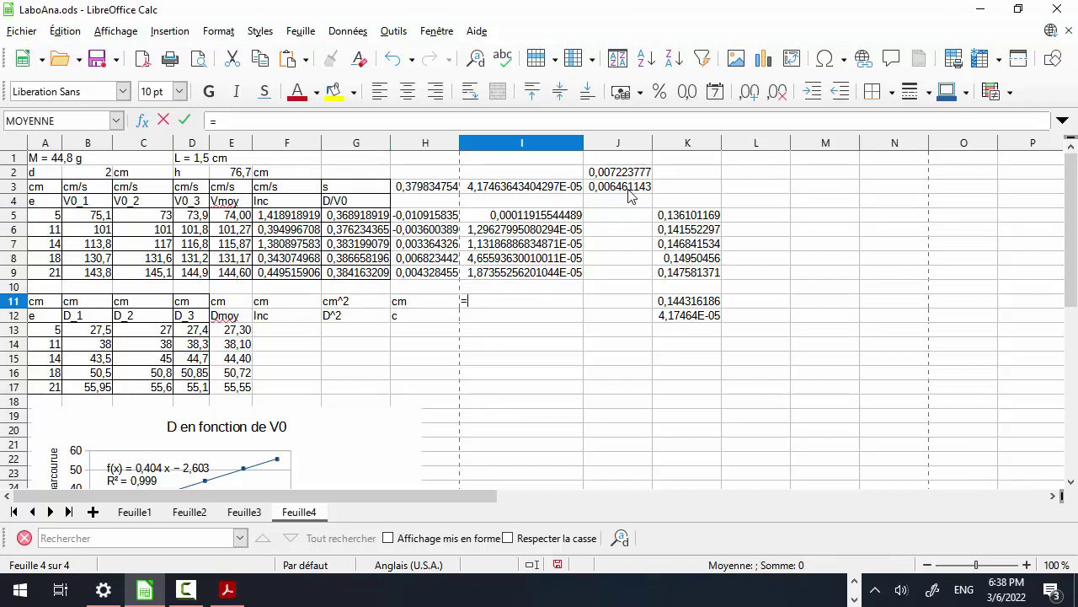
click(632, 177)
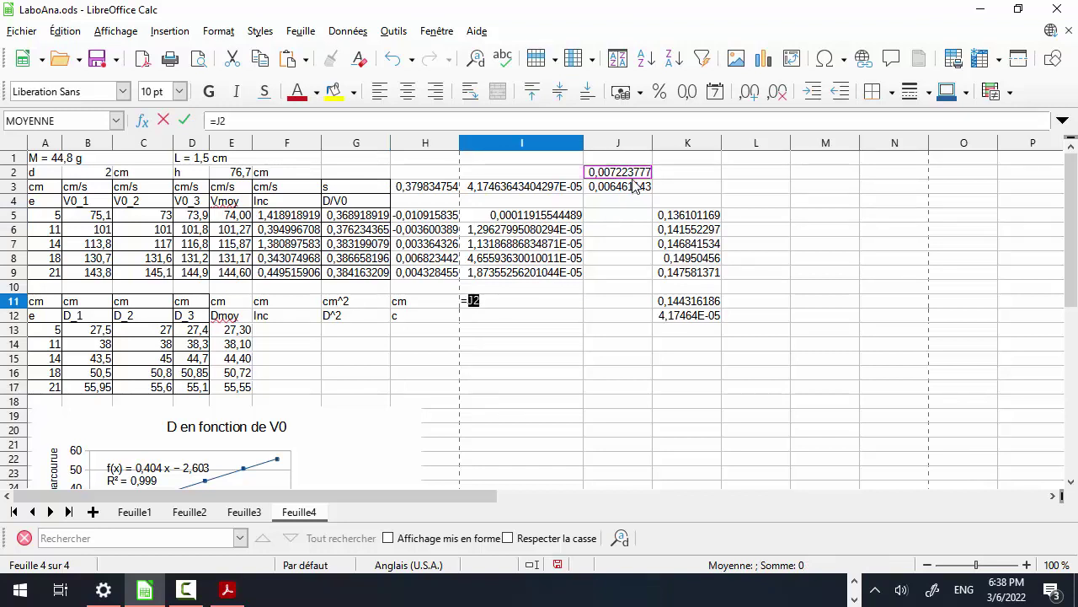
text(/)
click(427, 189)
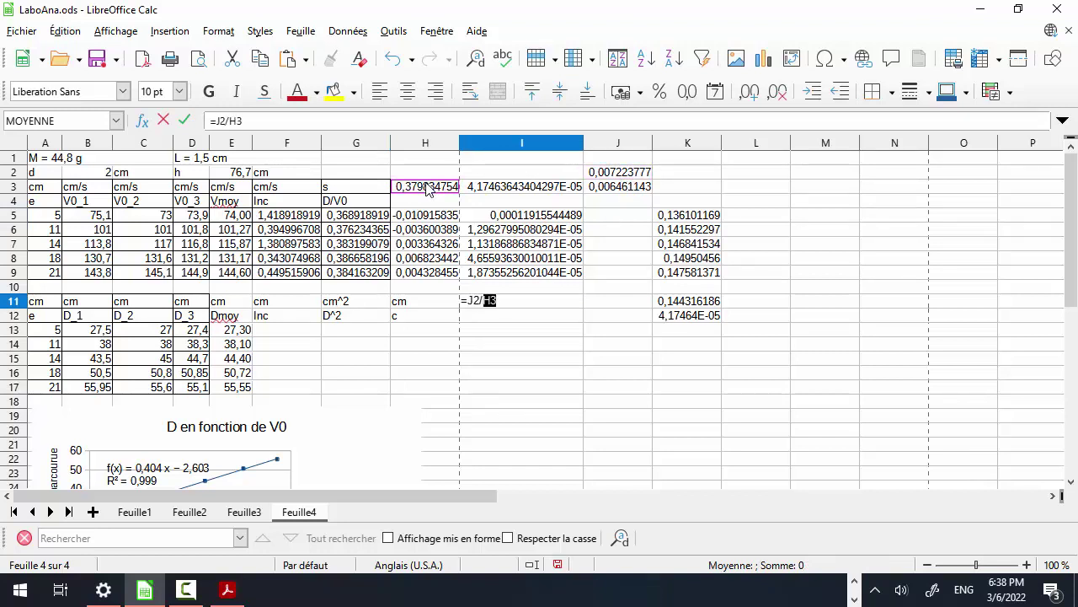
text(*100)
key(Return)
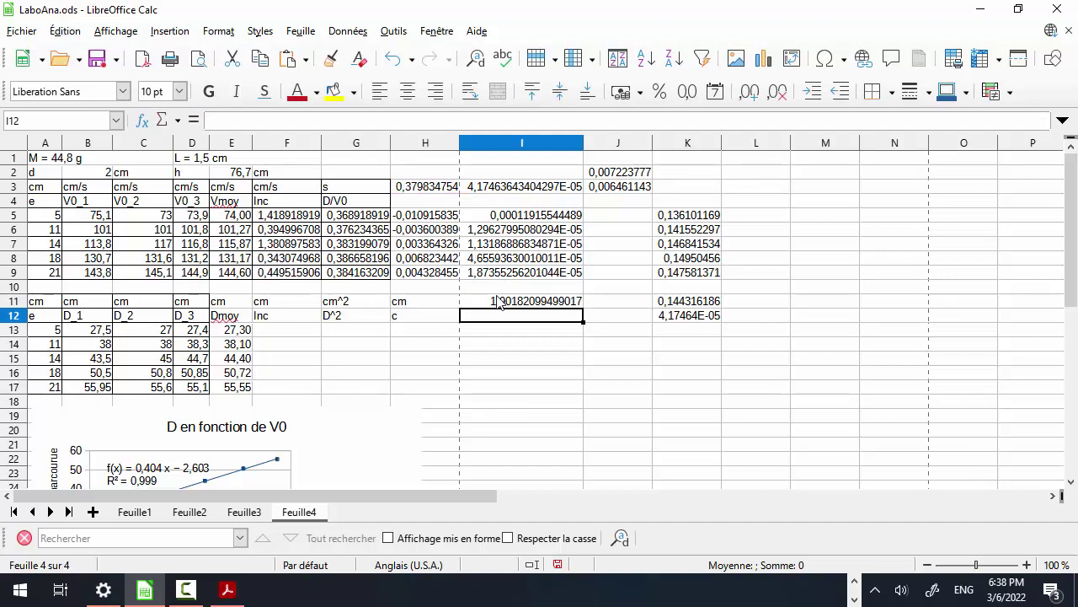
click(499, 302)
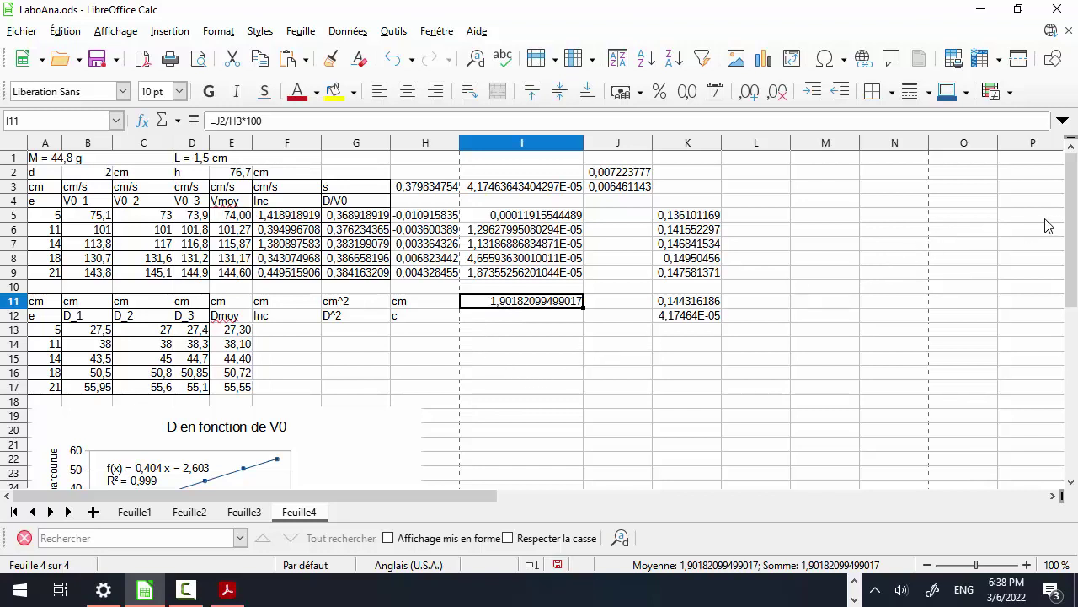
drag(1071, 226, 1066, 202)
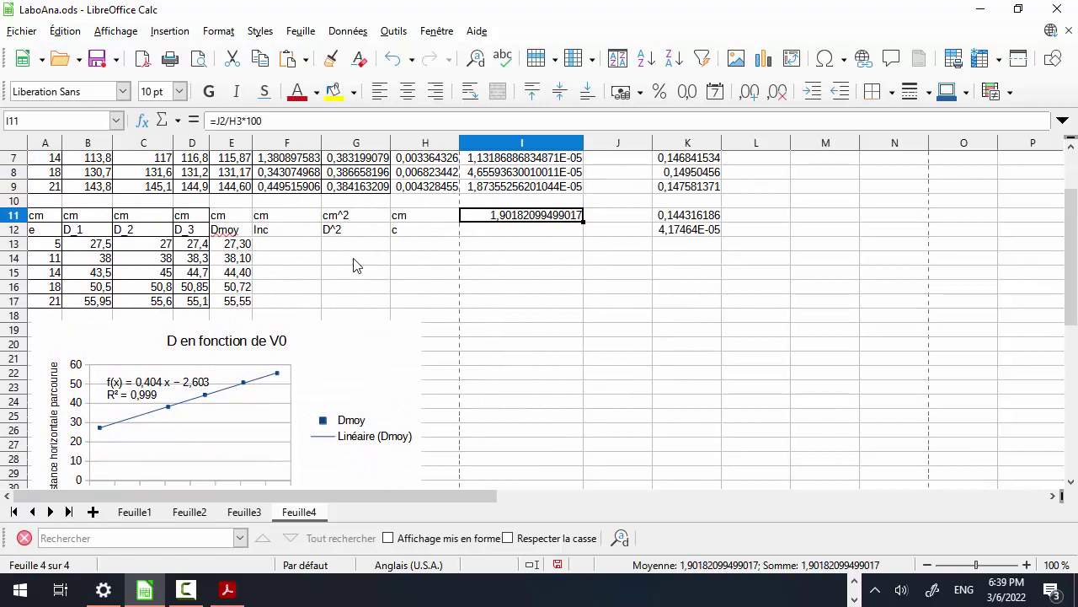